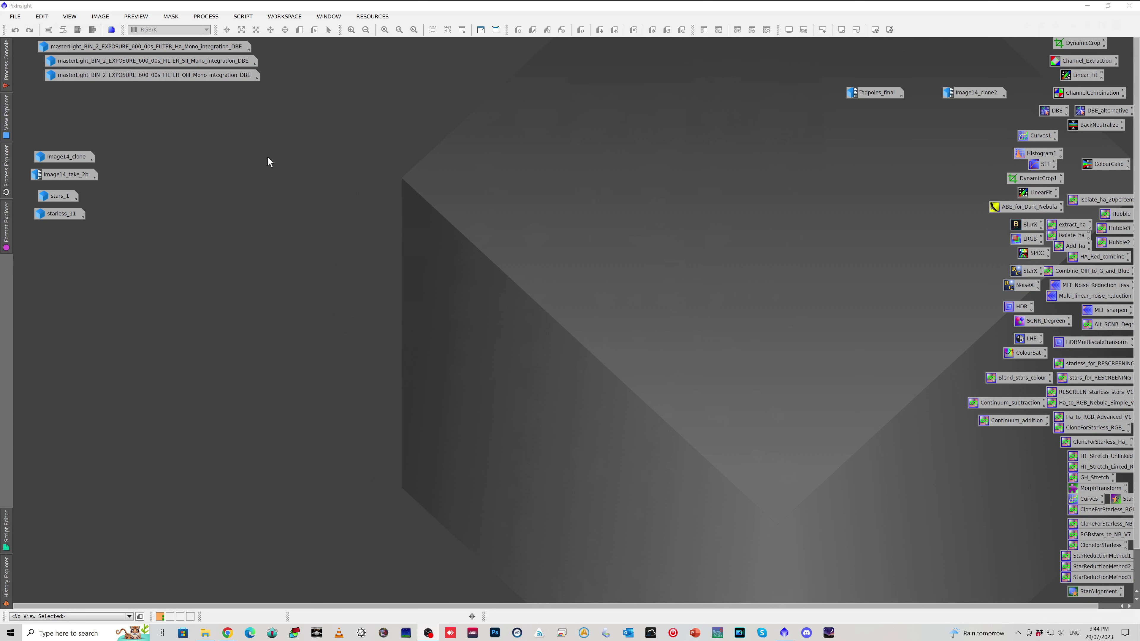
Step: Open the Ha master integration image and inspect its nebula detail and stars at 1:1 zoom
double_click(193, 49)
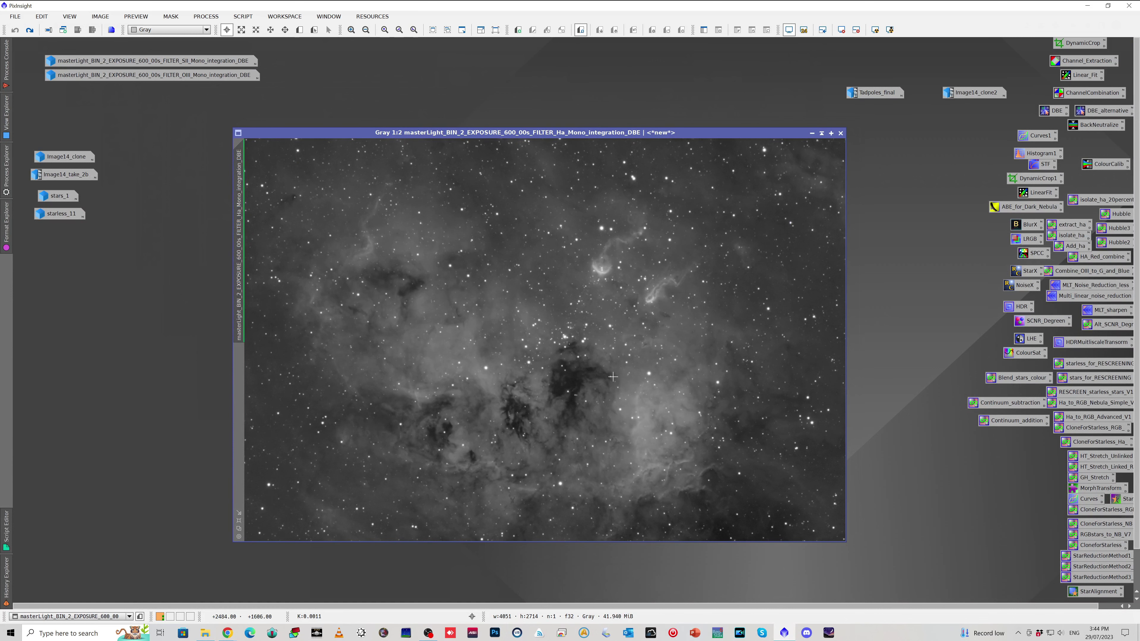
scroll(644, 314, "up", 1)
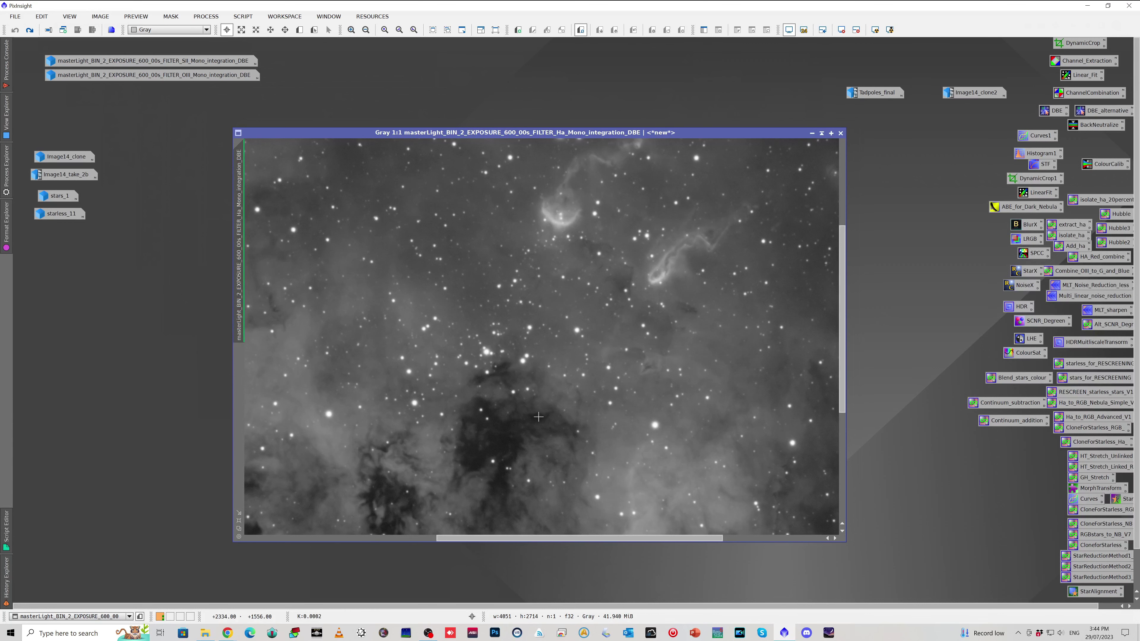
left_click_drag(583, 540, 526, 539)
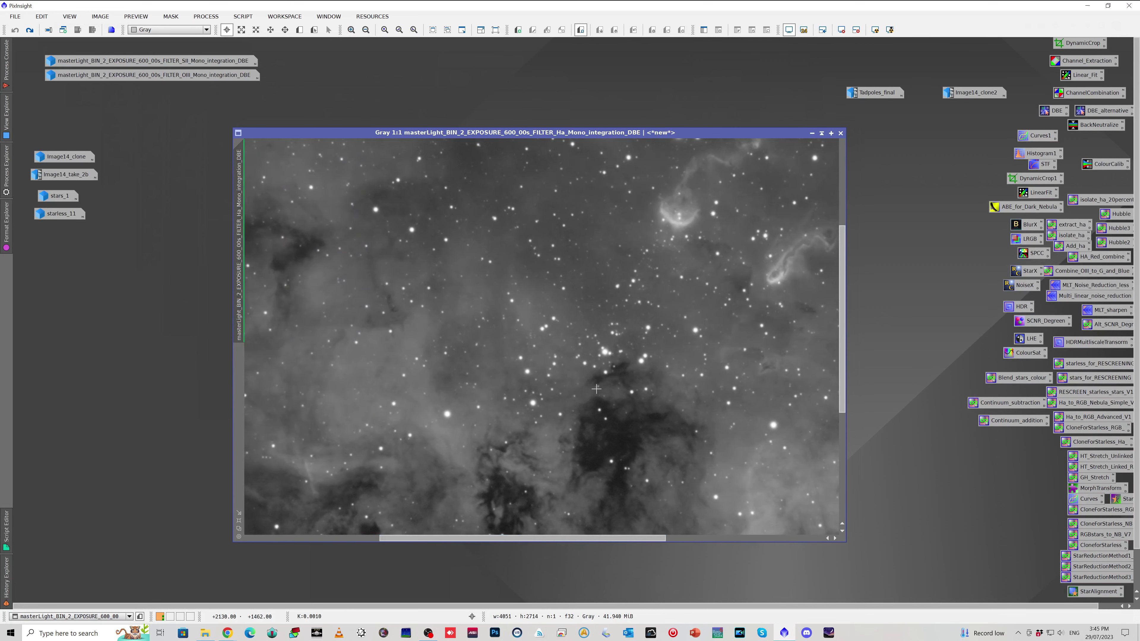
scroll(597, 387, "down", 1)
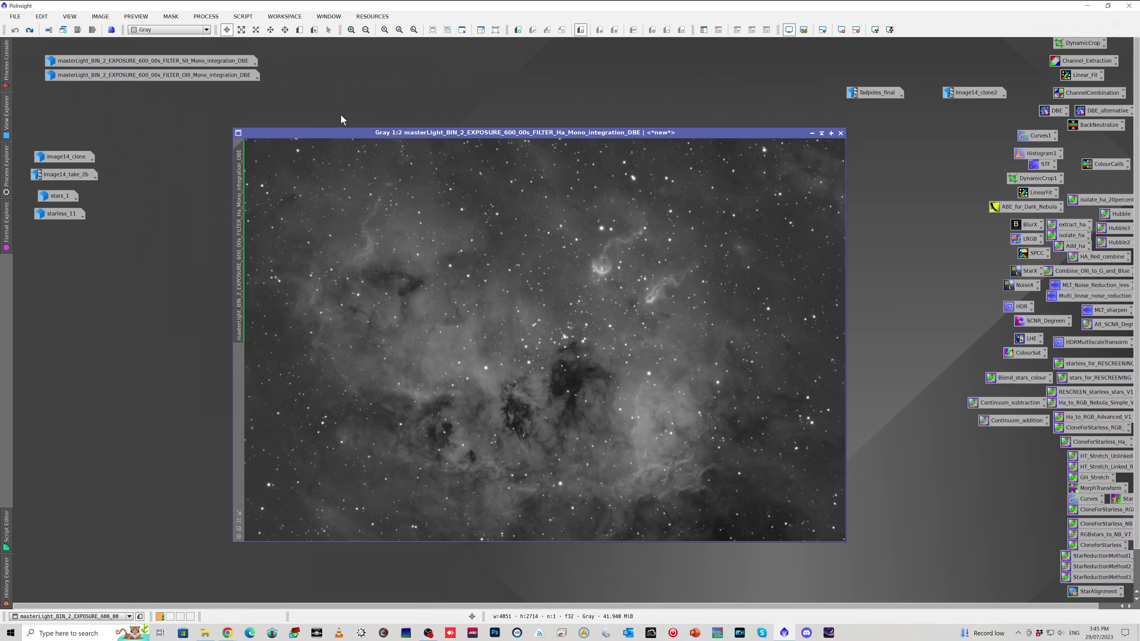
Step: Open the SII master integration image, inspect its nebula detail, and compare it with the Ha image beneath
double_click(186, 64)
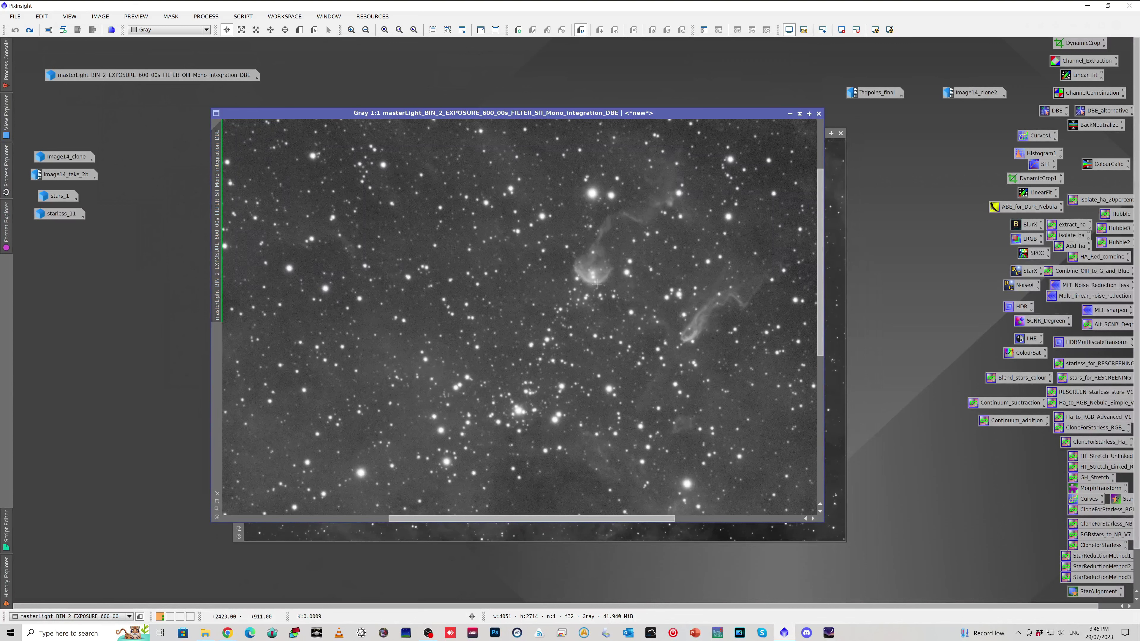
scroll(597, 285, "down", 2)
scroll(597, 284, "up", 1)
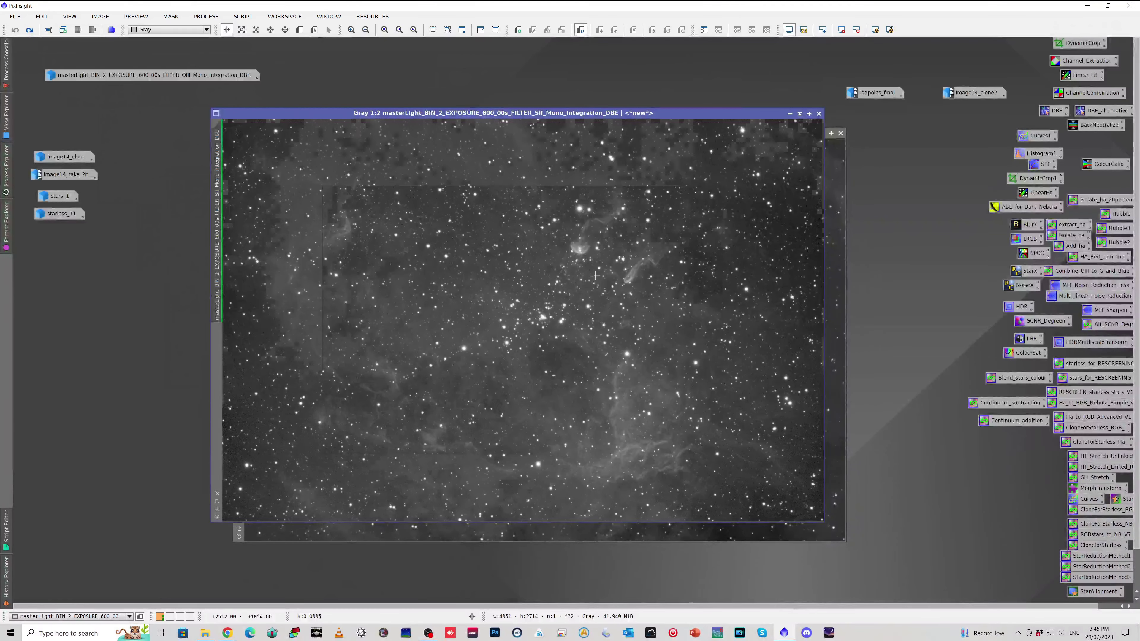
left_click_drag(602, 114, 326, 181)
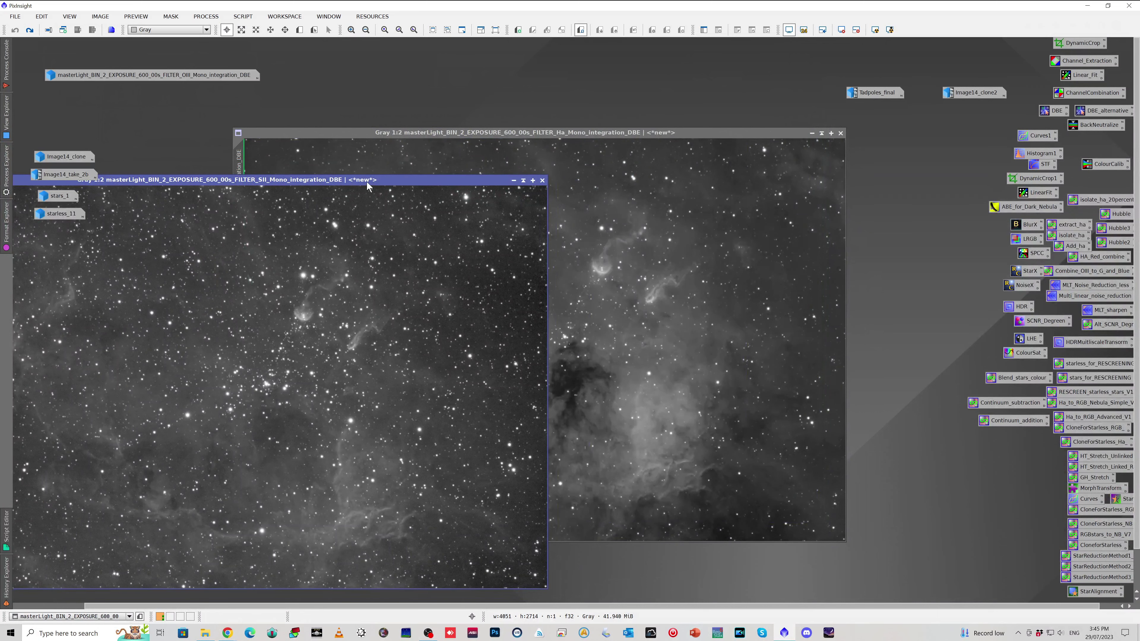
left_click_drag(363, 180, 655, 107)
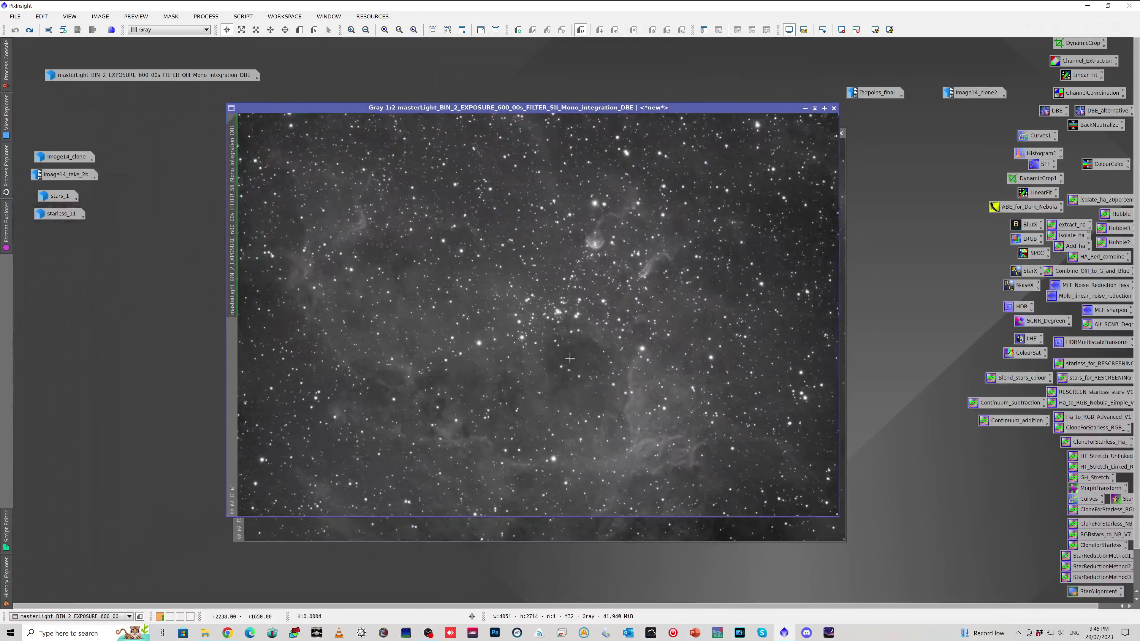
Step: Open the OIII master integration image and inspect the tadpole region at 1:1 zoom
double_click(178, 75)
left_click_drag(546, 140, 460, 114)
scroll(575, 247, "up", 1)
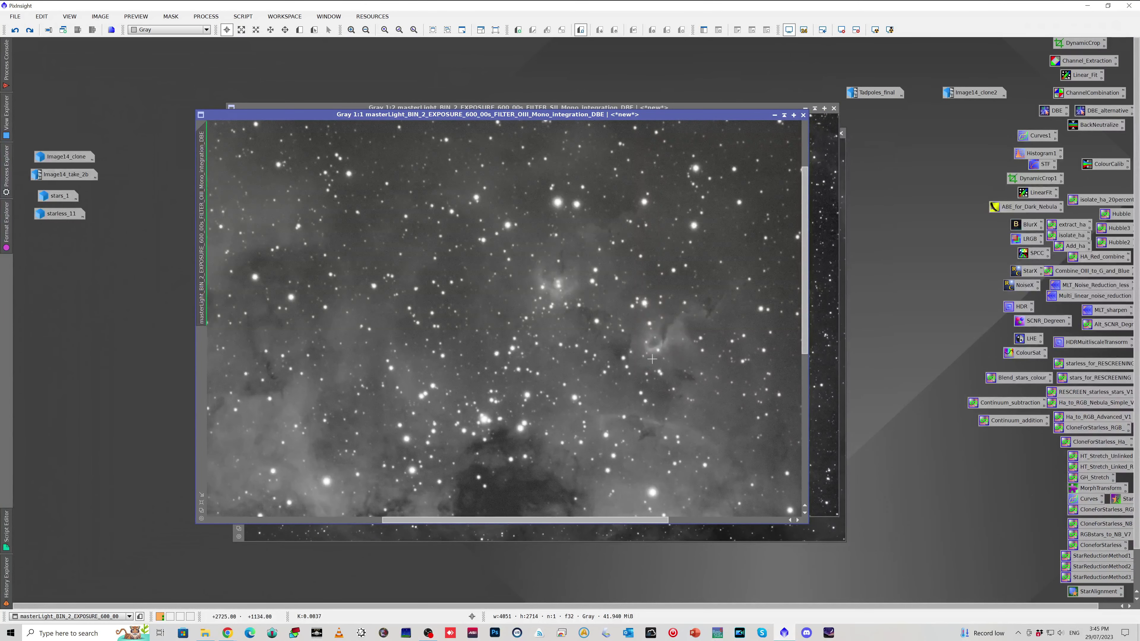
scroll(599, 362, "down", 1)
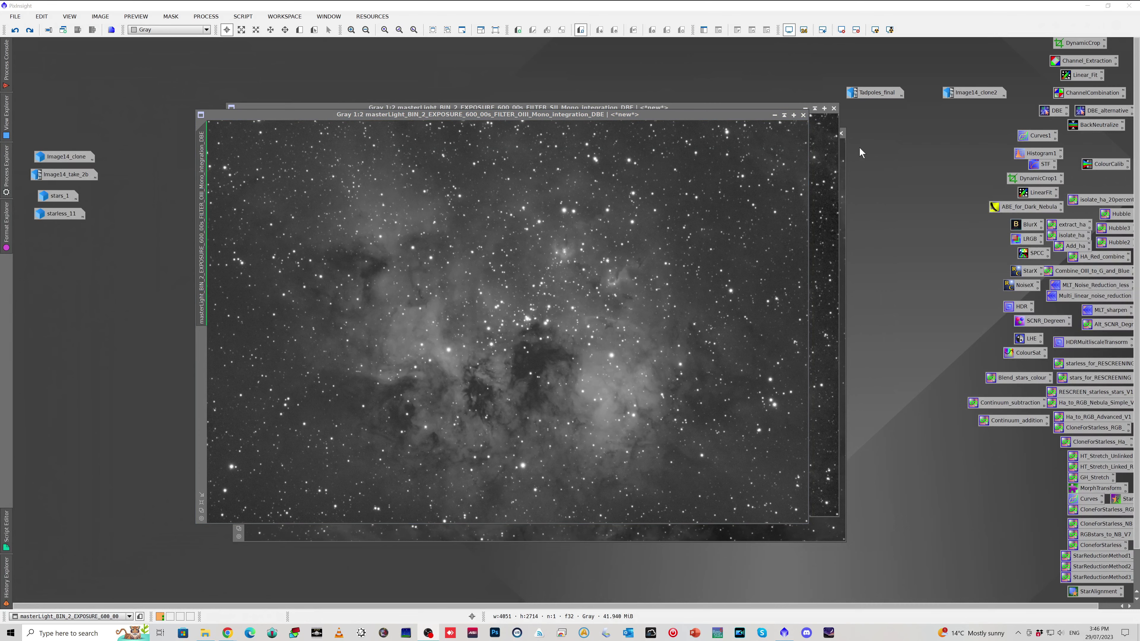
Step: Minimize the OIII, SII and Ha master images to clear the workspace
left_click(774, 115)
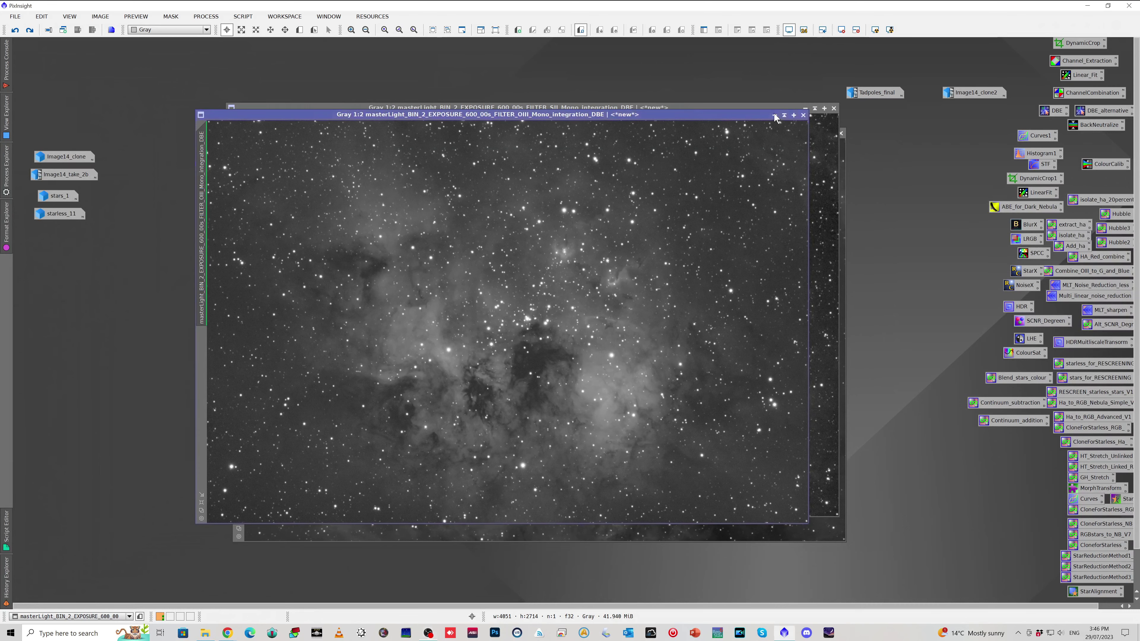
left_click(805, 109)
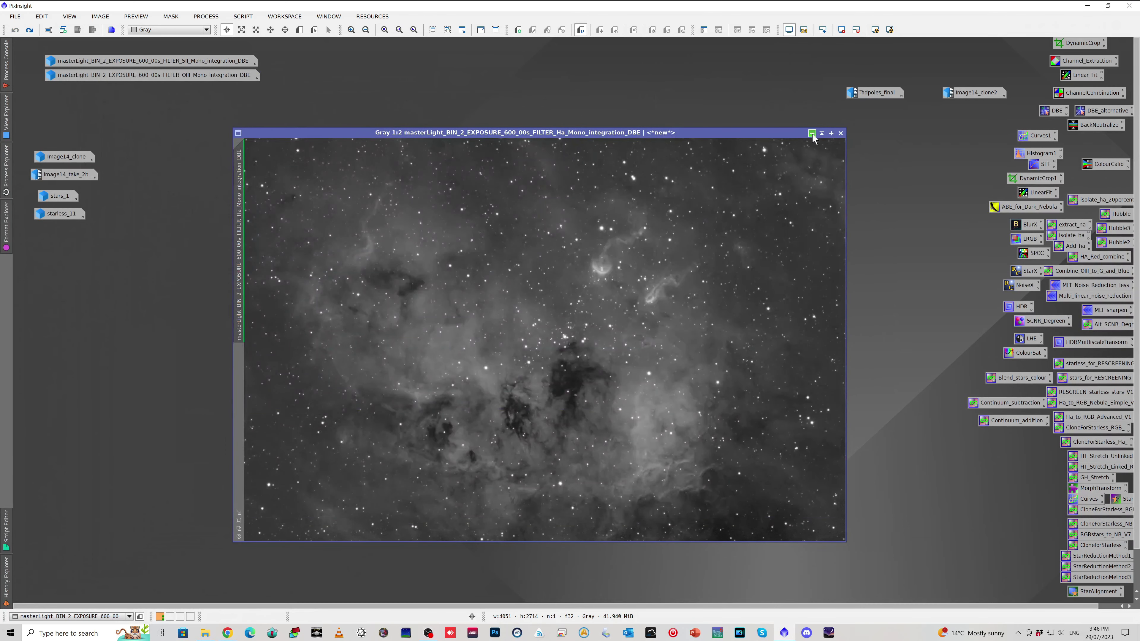
left_click(812, 134)
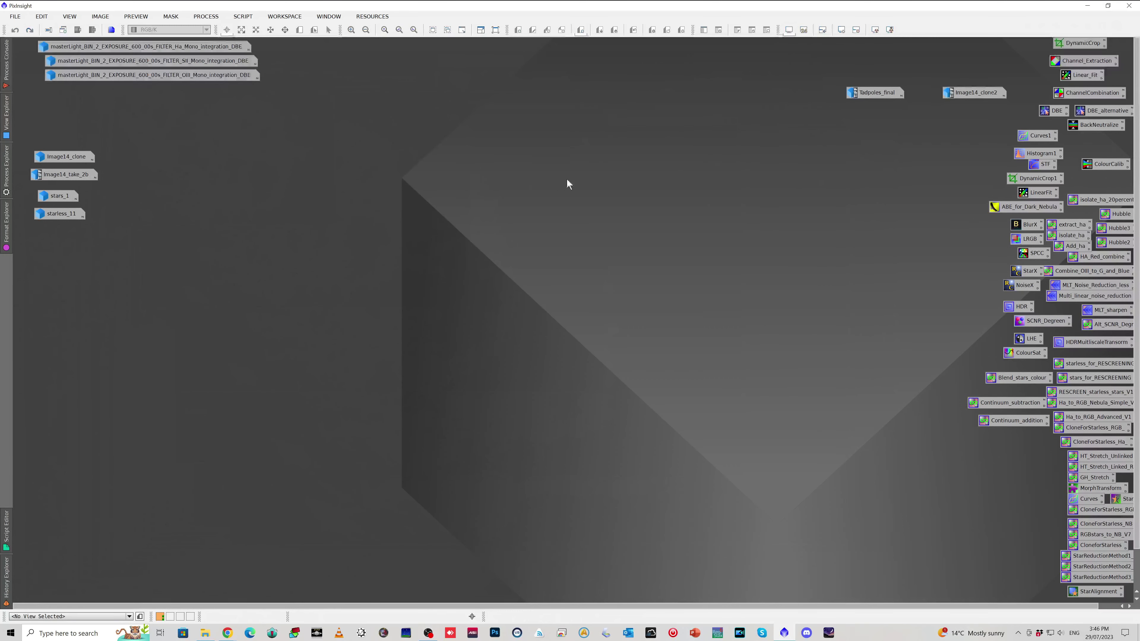
Step: Open the combined colour image Image14_clone and examine its tadpoles, dark nebulae and star colours up close
double_click(66, 157)
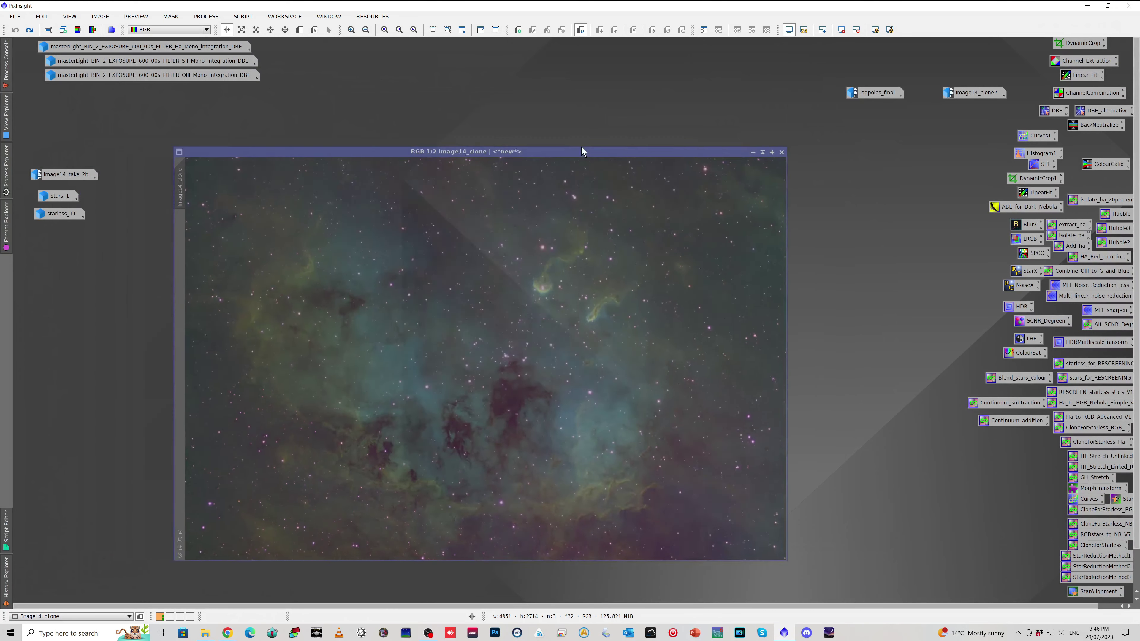
left_click_drag(582, 149, 660, 142)
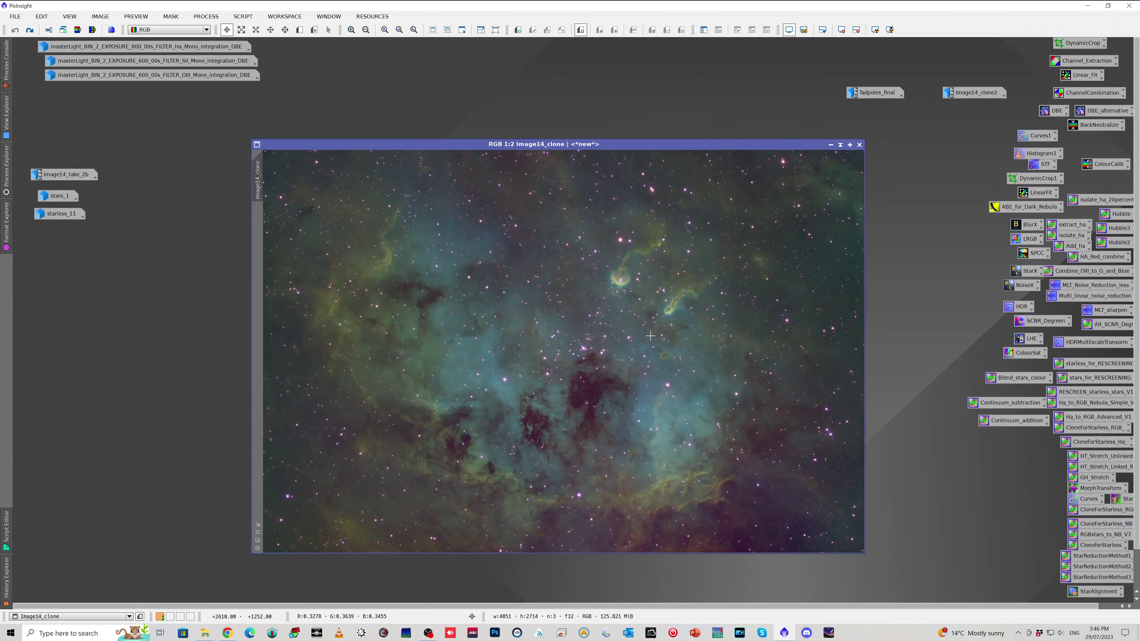
scroll(631, 275, "up", 1)
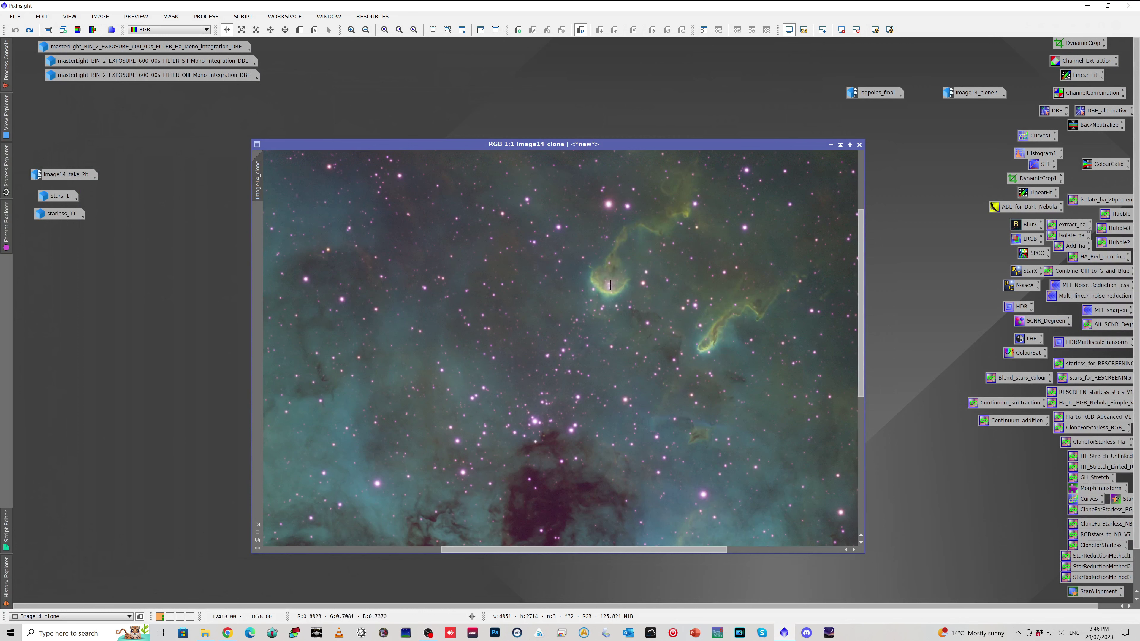
scroll(701, 361, "down", 1)
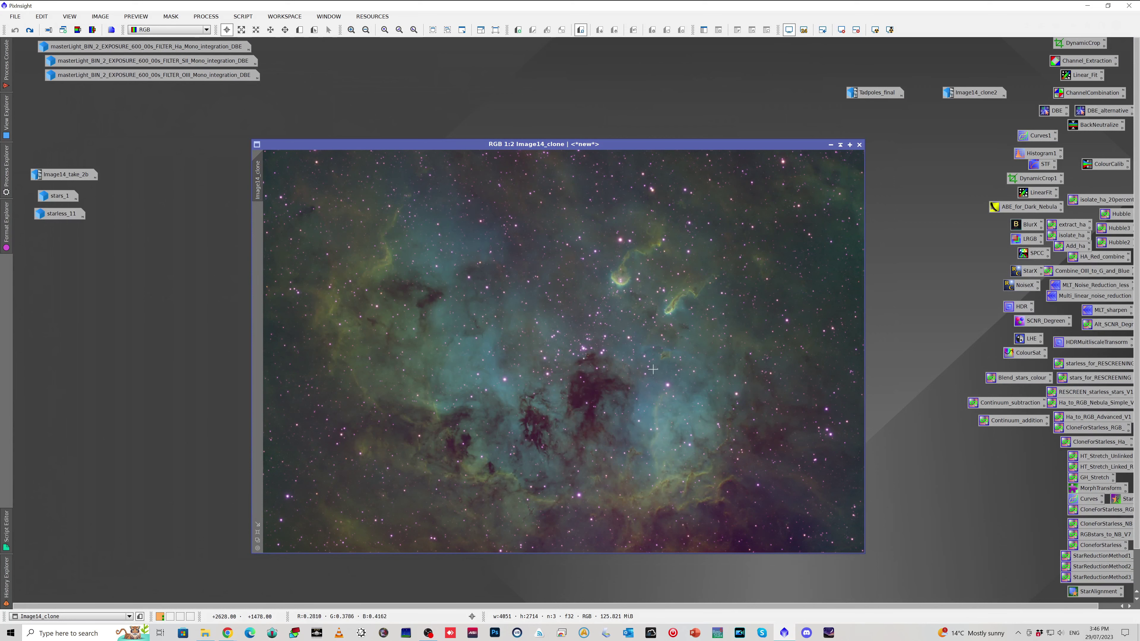
scroll(628, 362, "up", 1)
scroll(620, 356, "down", 2)
scroll(619, 356, "up", 1)
scroll(553, 437, "up", 1)
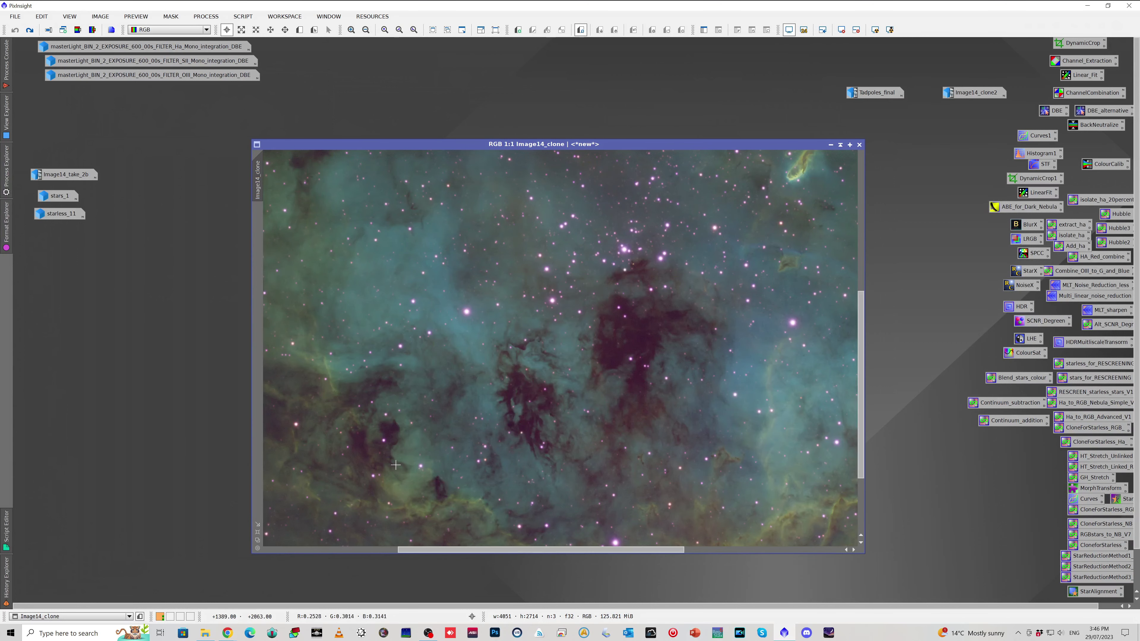
scroll(540, 417, "down", 1)
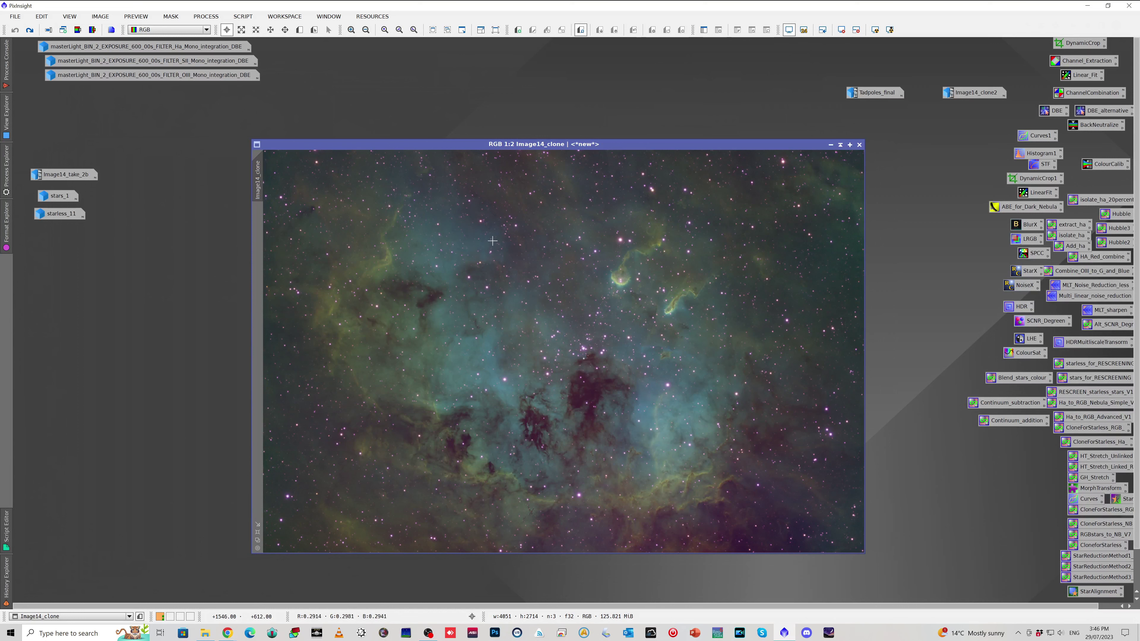
Step: Redo the inversion of Image14_clone and review the SCNR settings for removing green
left_click(30, 30)
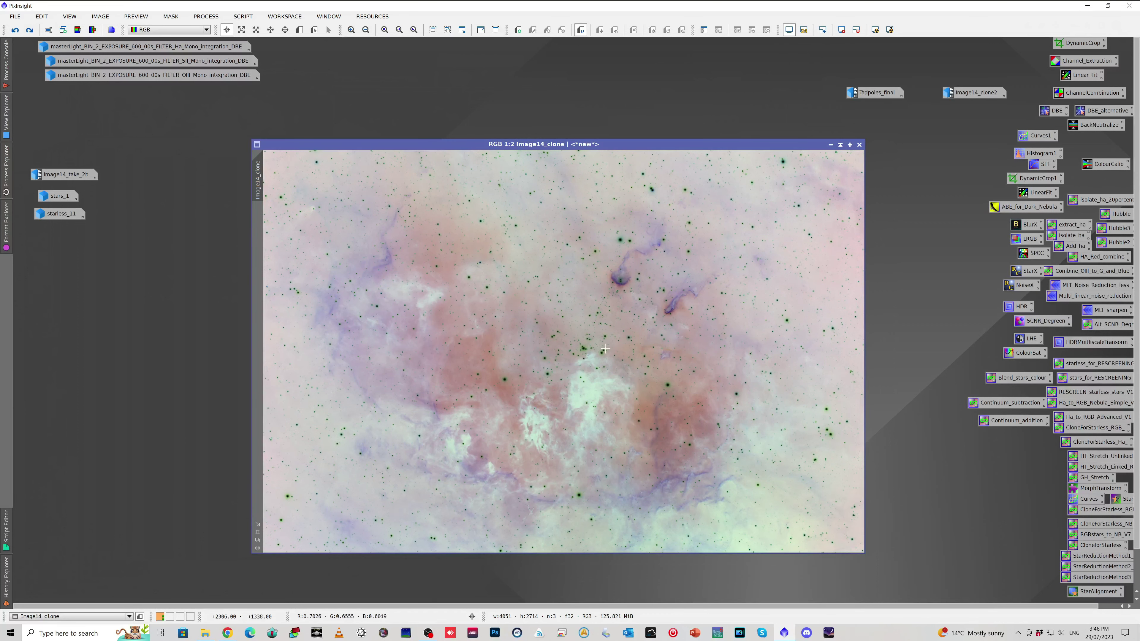
scroll(621, 355, "up", 2)
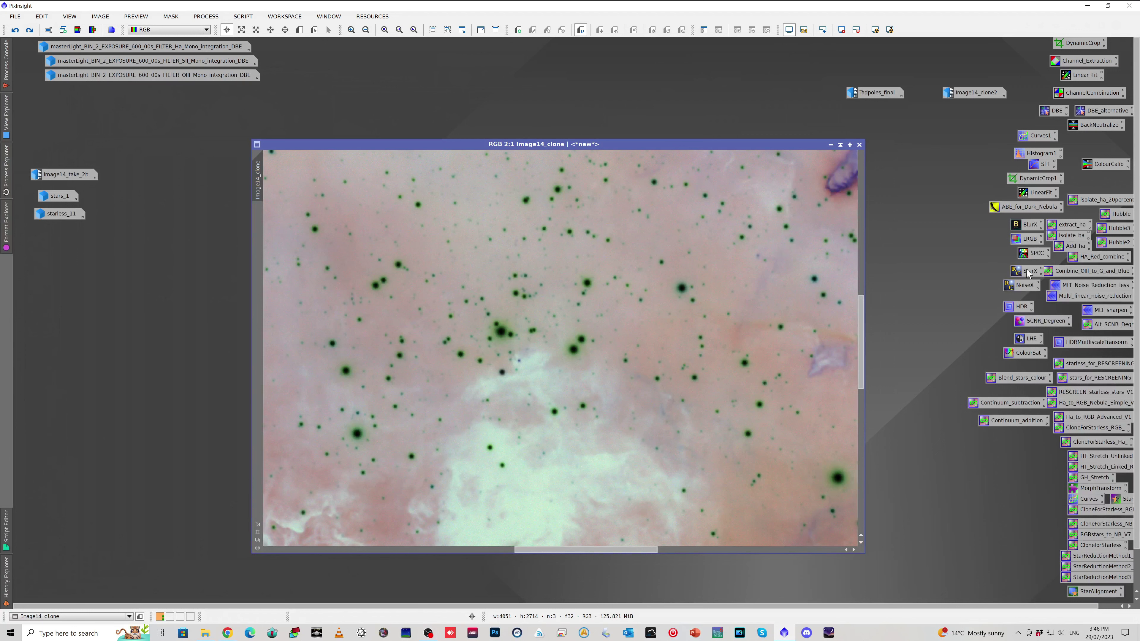
double_click(1035, 322)
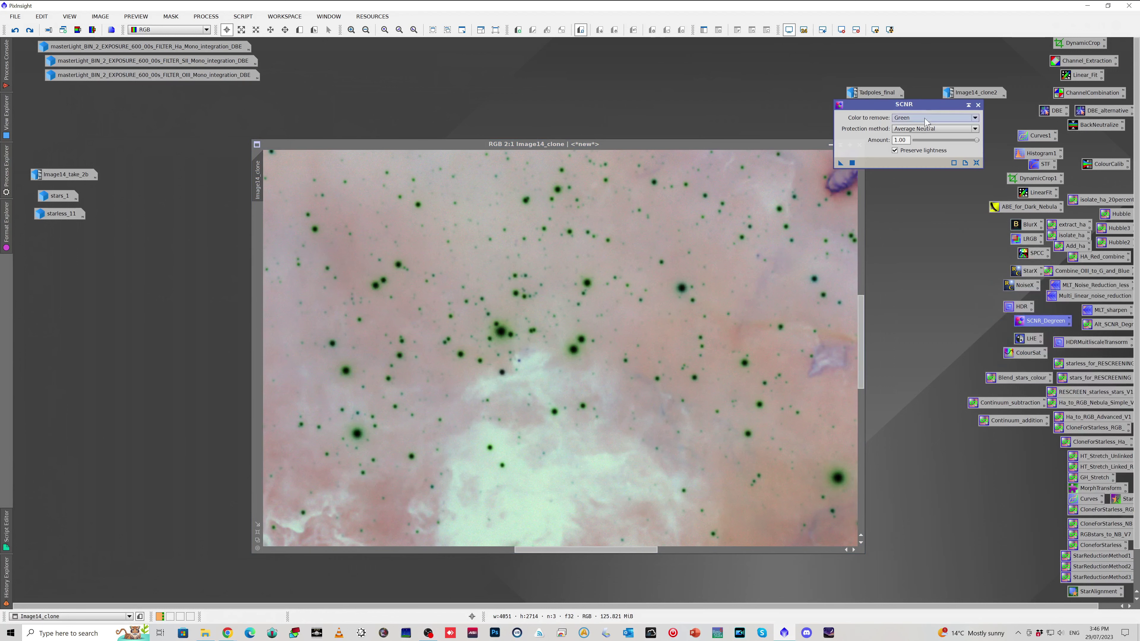
left_click(978, 104)
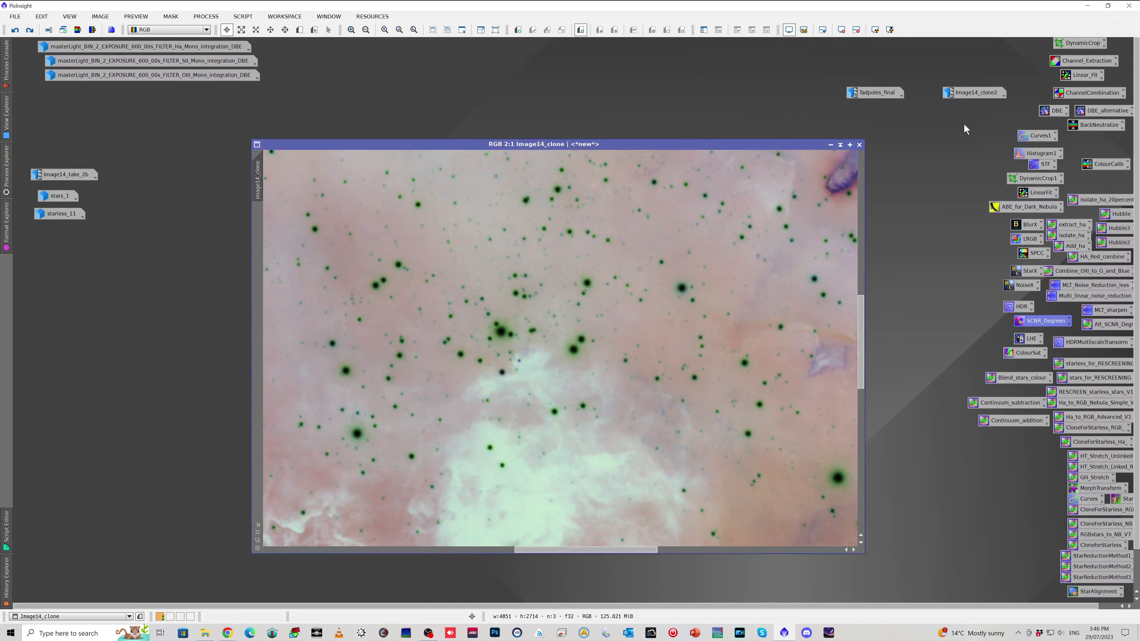
Step: Redo the SCNR green removal on the inverted Image14_clone and the inversion back to a positive image
left_click(30, 31)
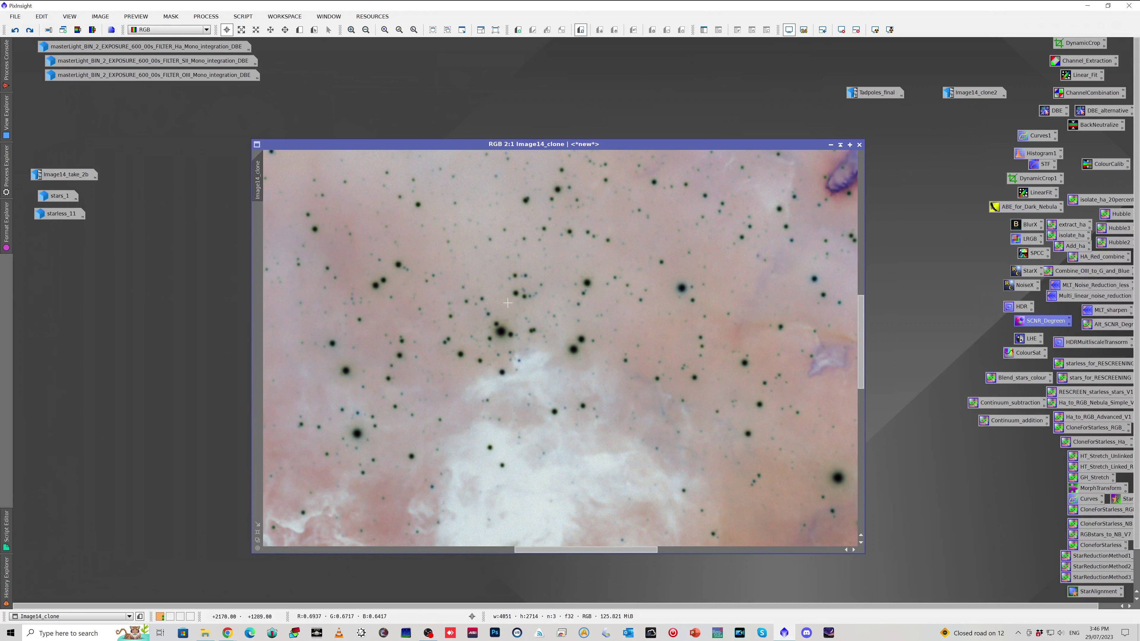
left_click(30, 33)
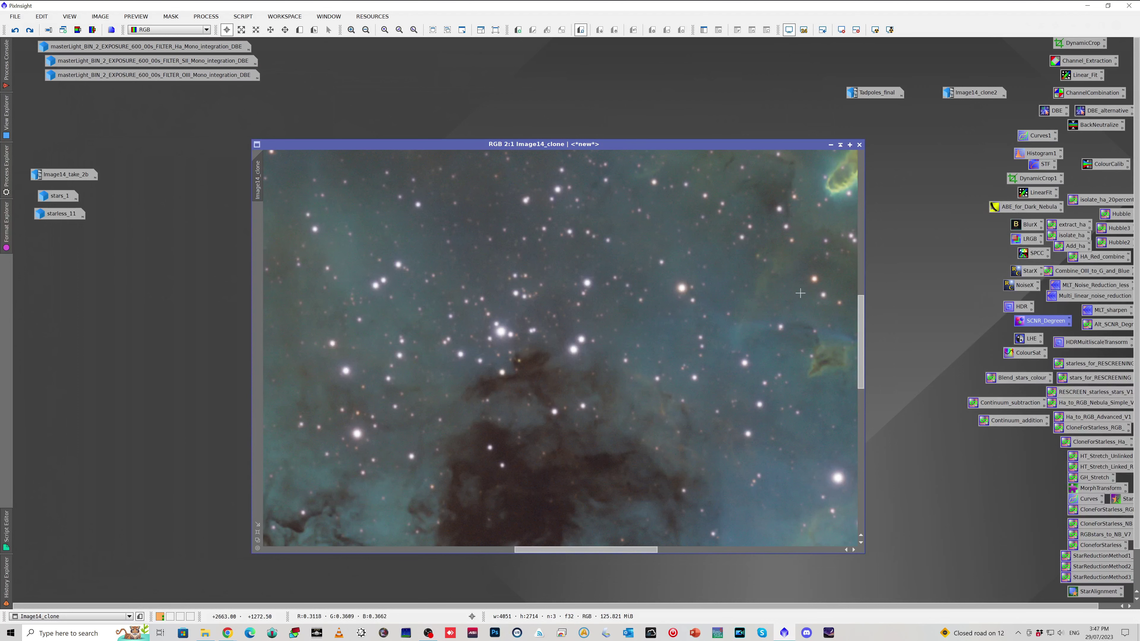
scroll(673, 352, "down", 2)
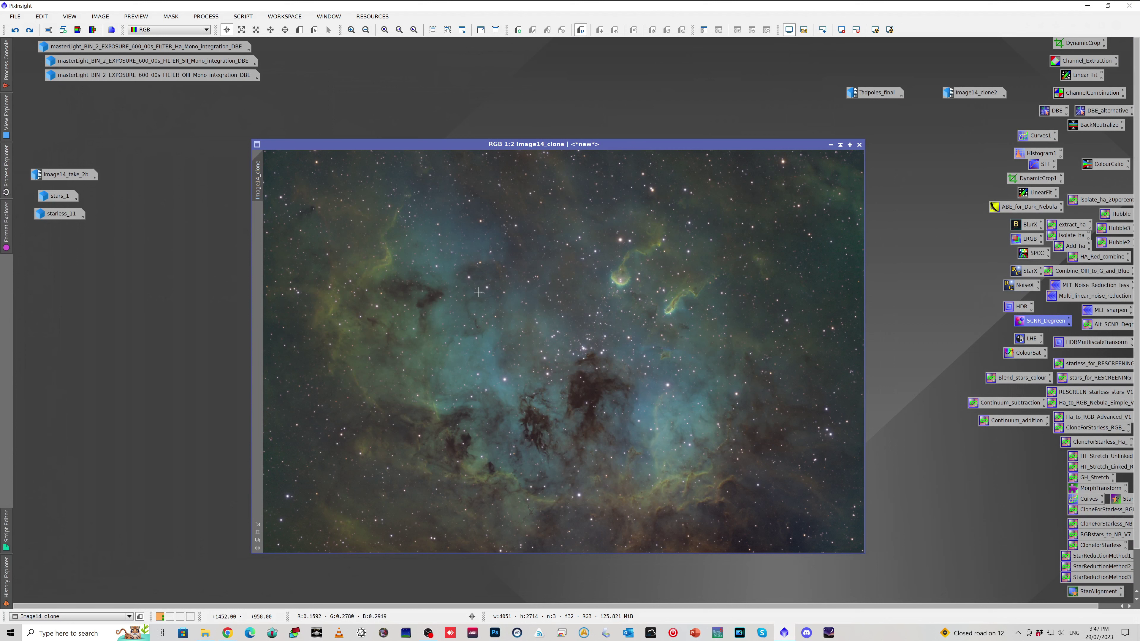
Step: Redo the star removal on Image14_clone and the tonal, colour and SCNR edits that follow it in the history
left_click(31, 31)
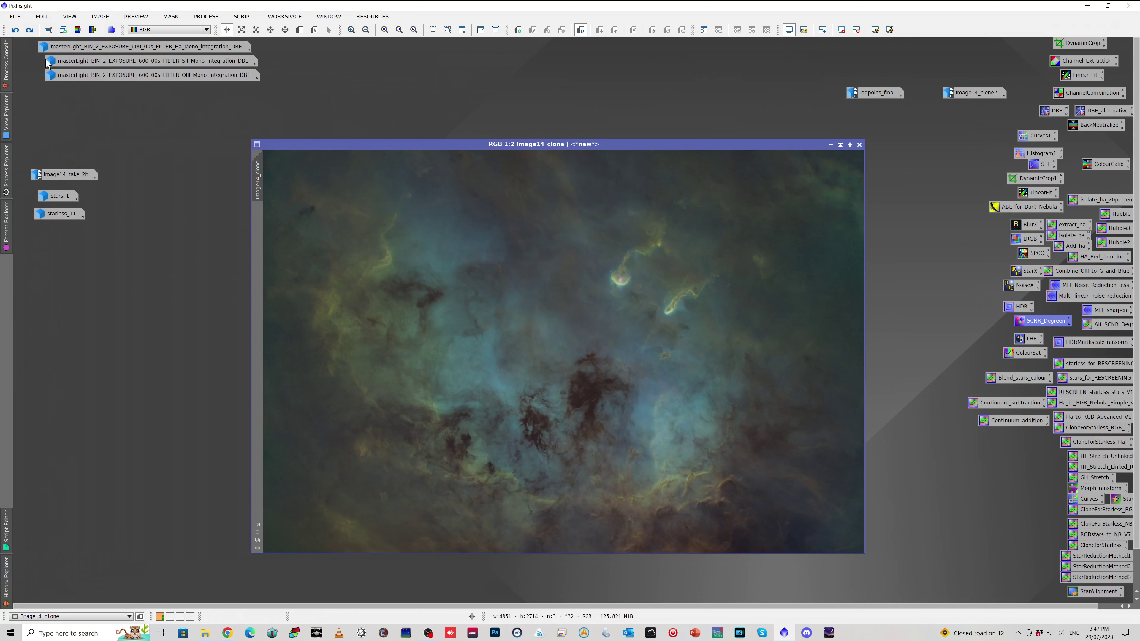
left_click(30, 30)
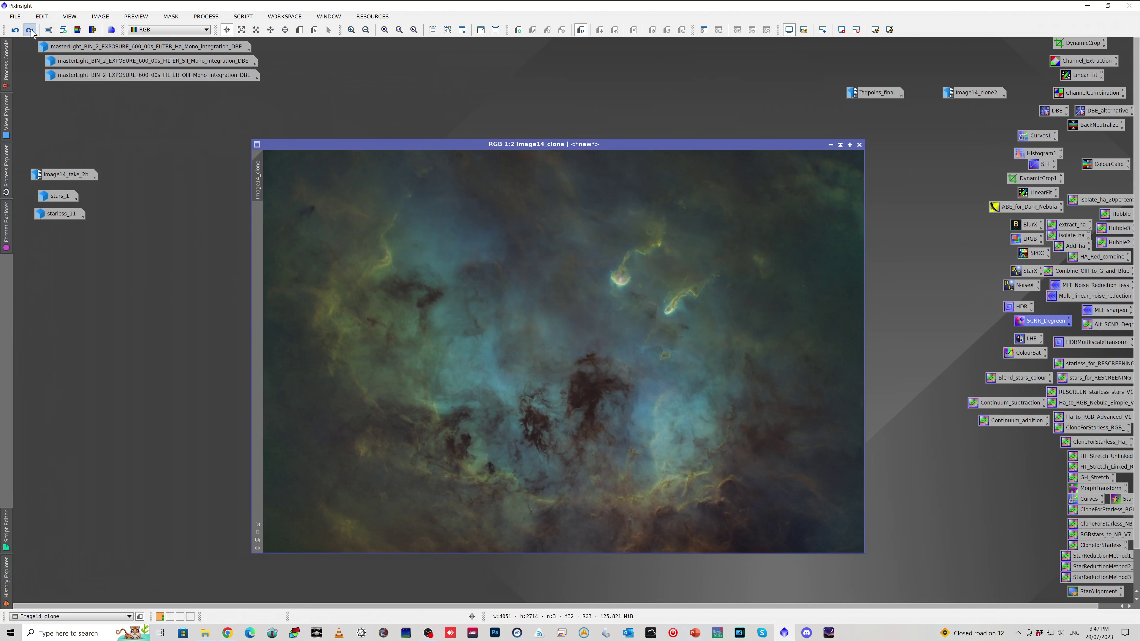
left_click(30, 31)
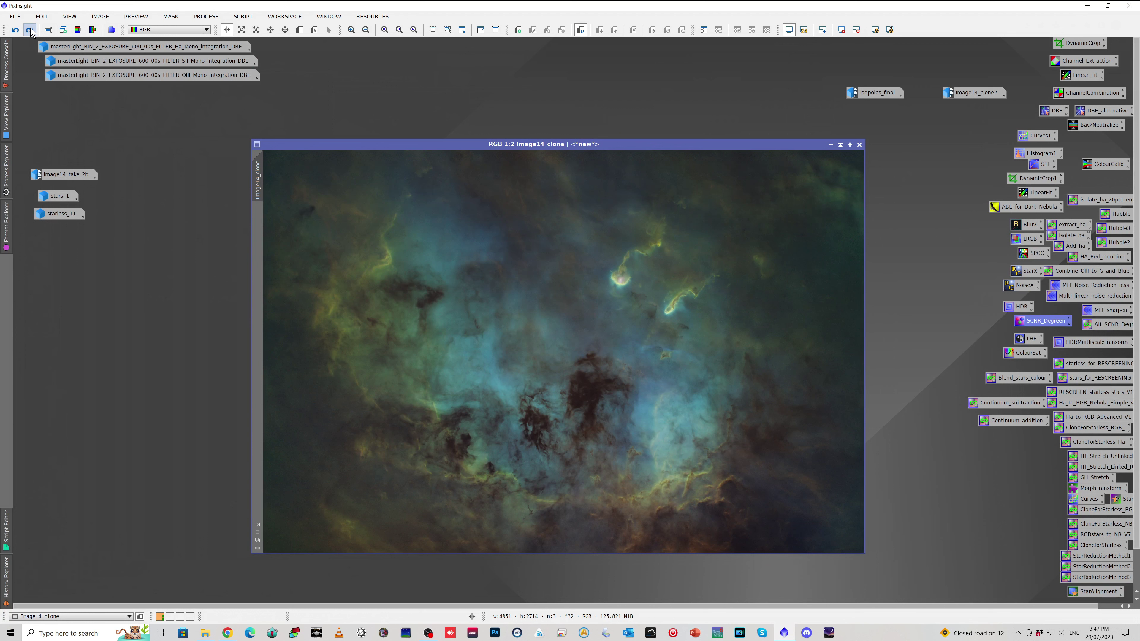
left_click(30, 30)
left_click(30, 30)
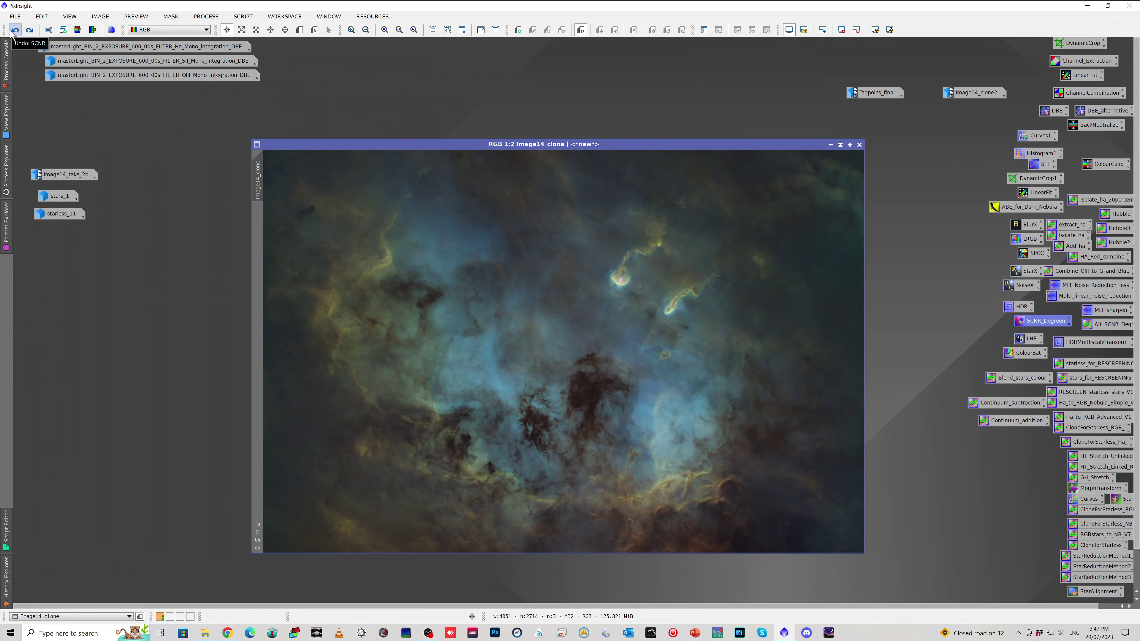
left_click(30, 30)
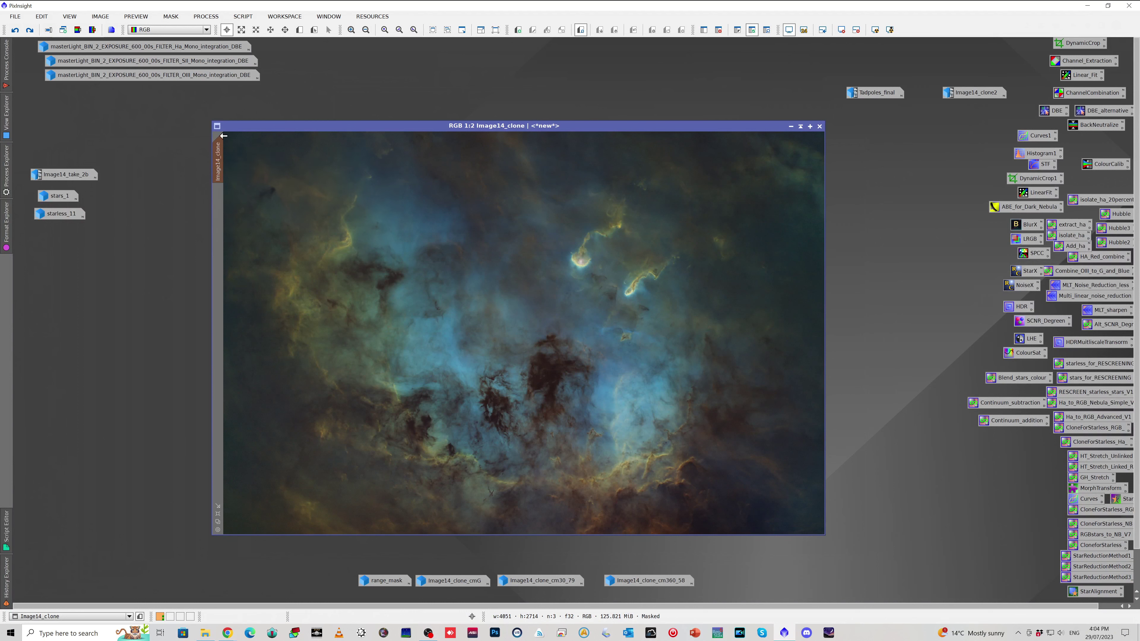
Step: Show and hide the mask overlay on Image14_clone, and open the mask image Image14_clone_cmG
mouse_move(218, 162)
left_click(170, 16)
left_click(196, 84)
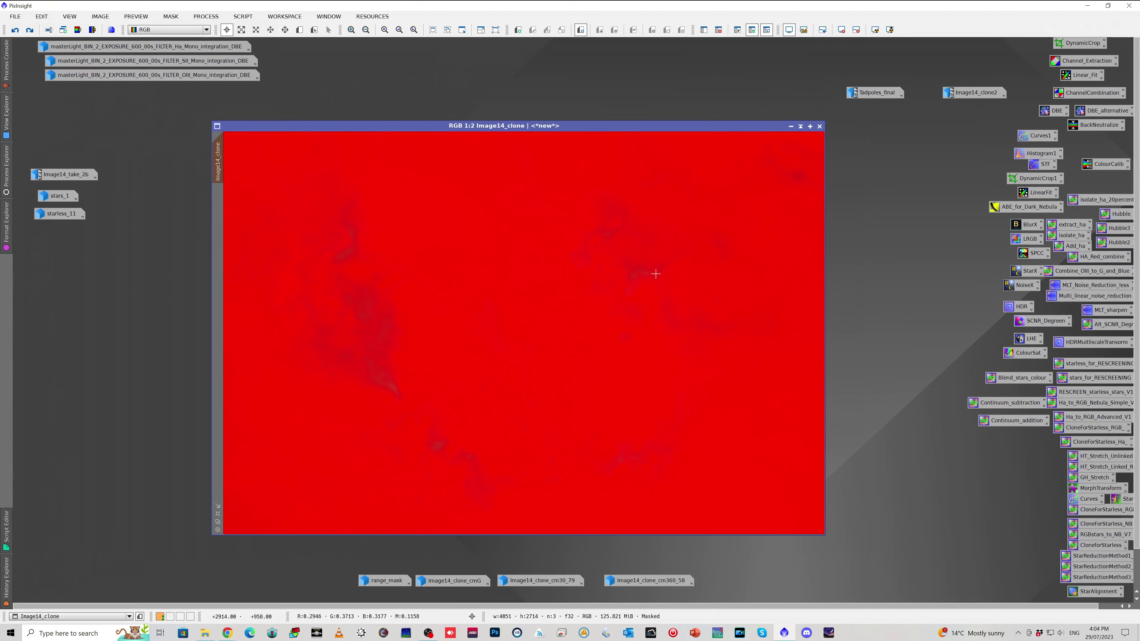
left_click(172, 20)
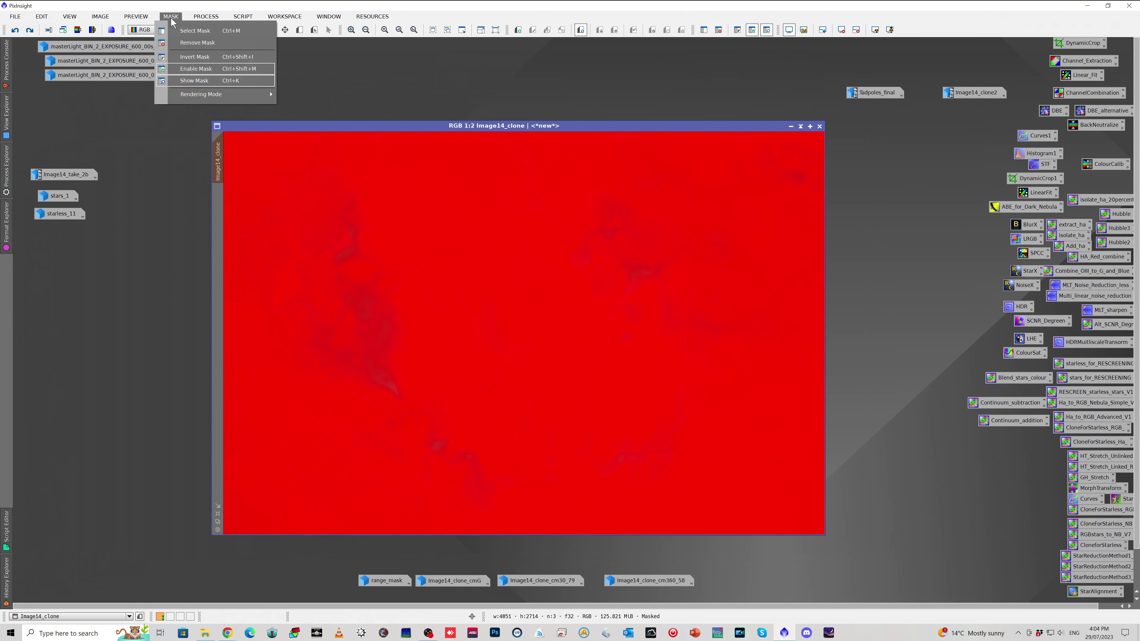
left_click(185, 82)
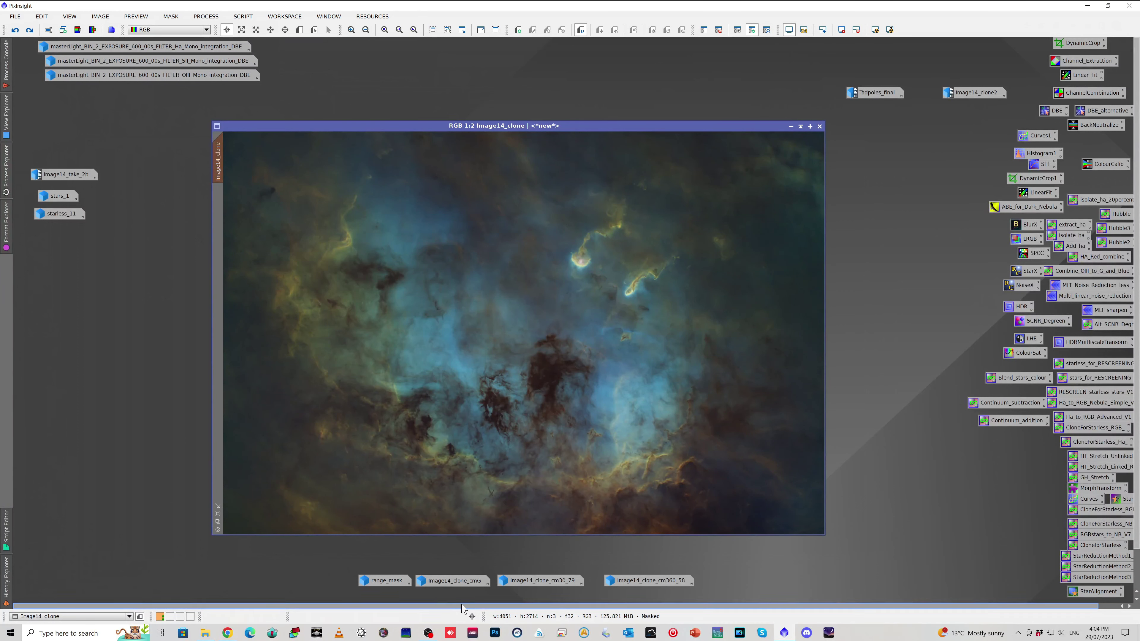
double_click(468, 583)
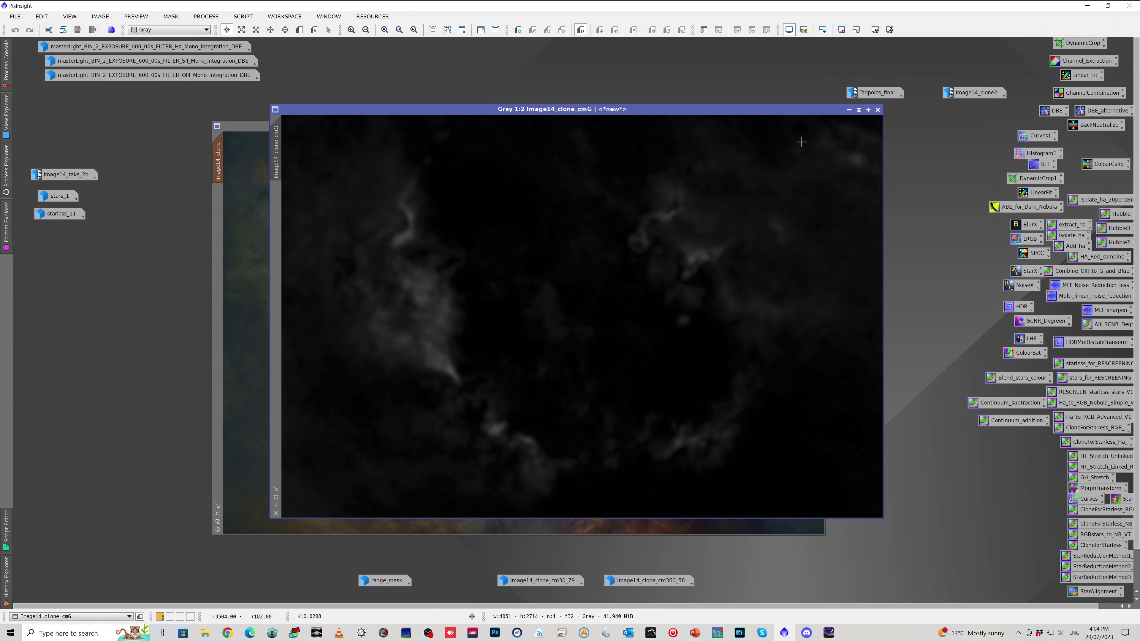
Step: Minimise the Image14_clone_cmG mask, open the ColorMask script for Image14_clone to review its hue options, and close it
left_click(849, 112)
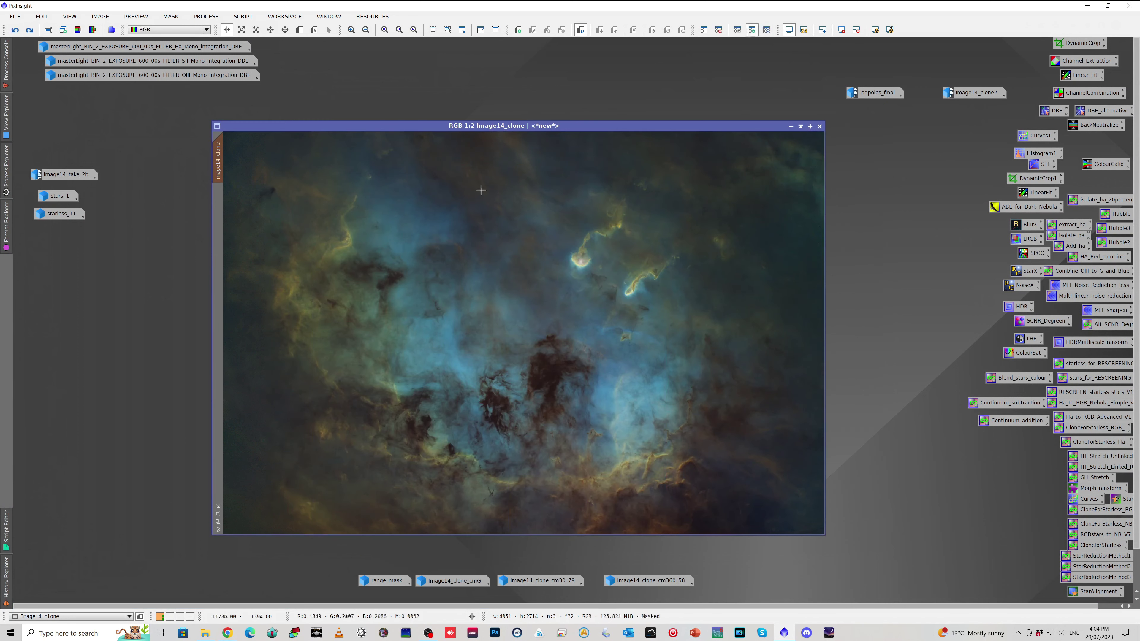
left_click(241, 18)
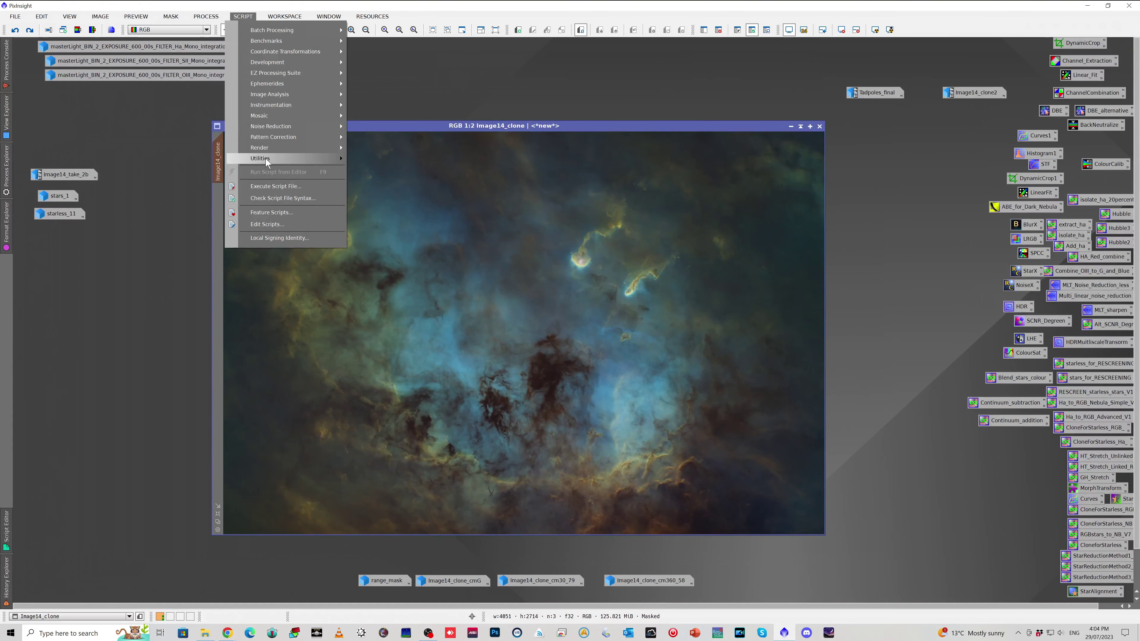
mouse_move(269, 160)
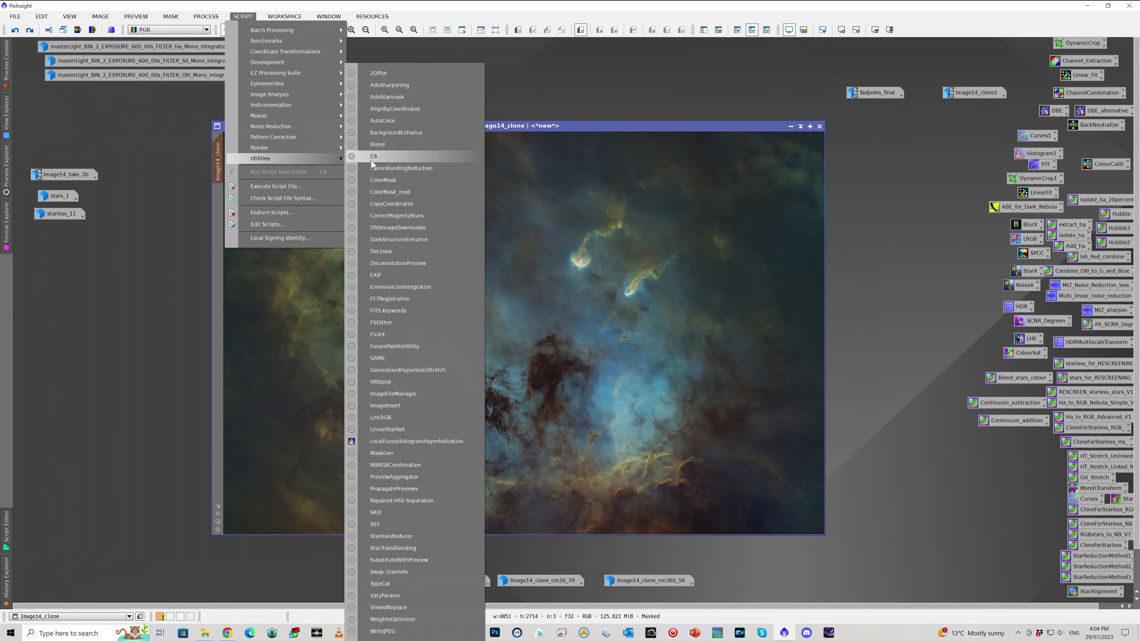
left_click(386, 180)
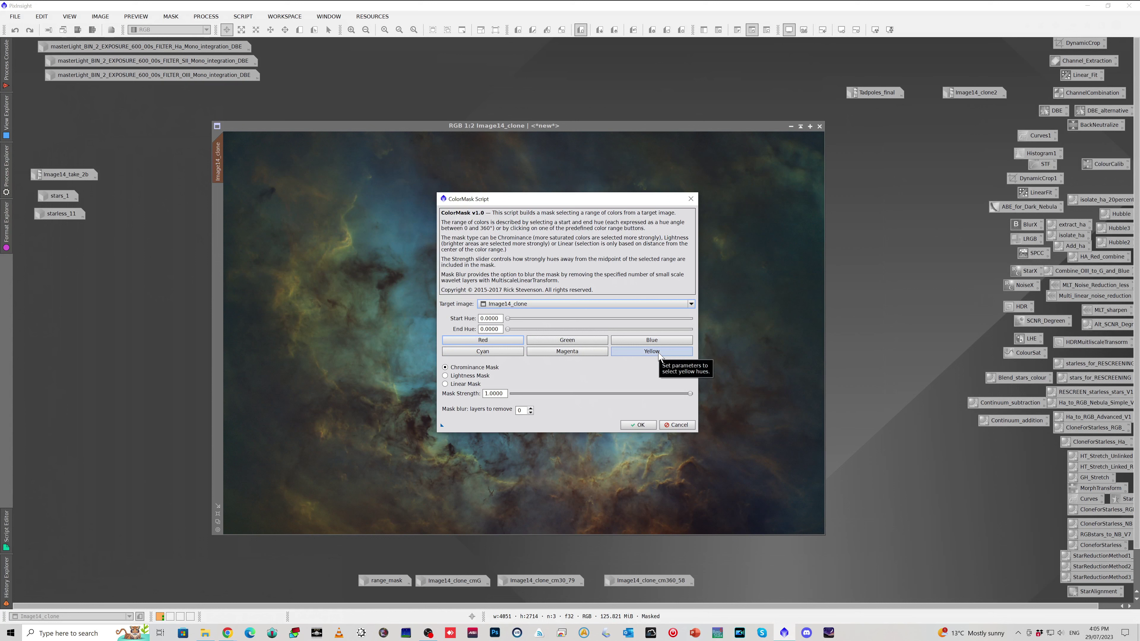
left_click_drag(568, 200, 876, 180)
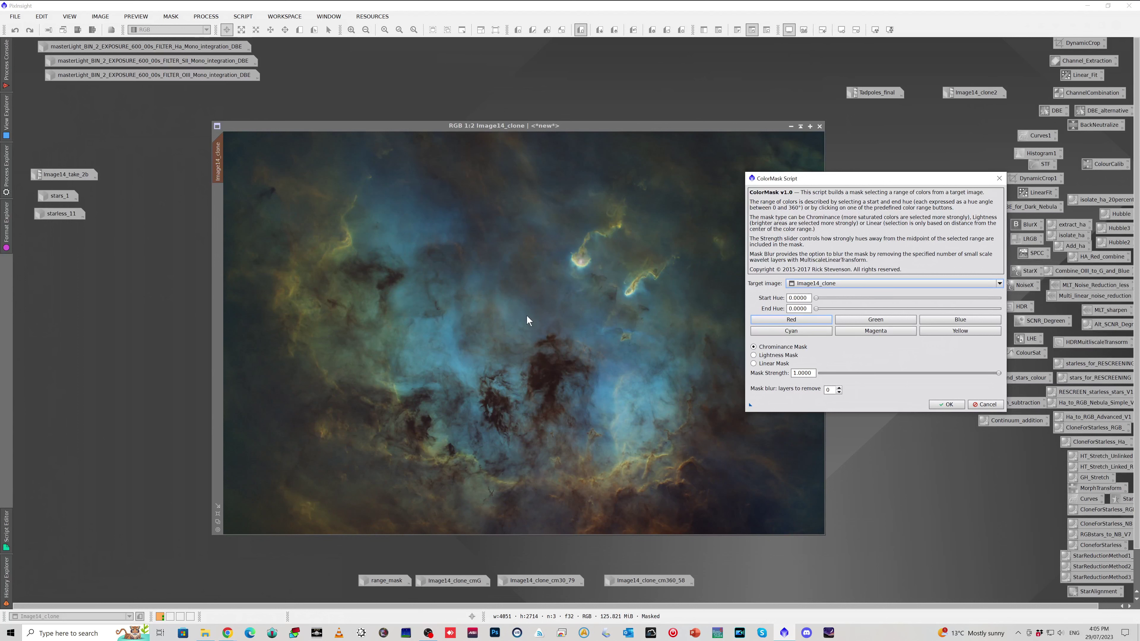
left_click(999, 179)
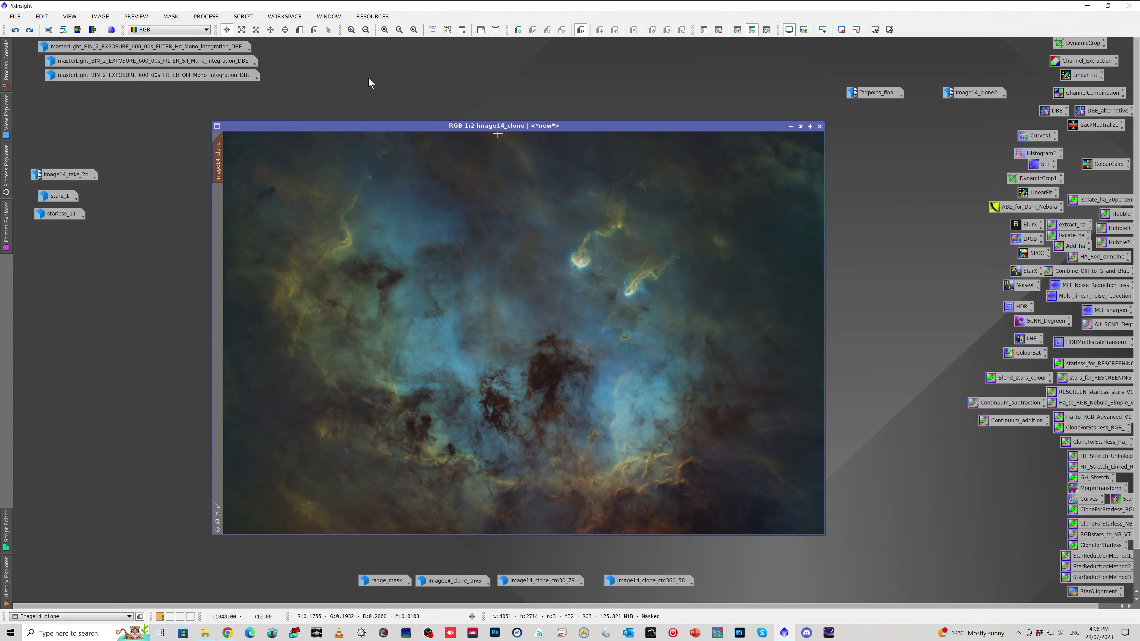
Step: Open the ColorMask_mod script for Image14_clone and try its red, yellow, green and cyan hue presets
left_click(243, 16)
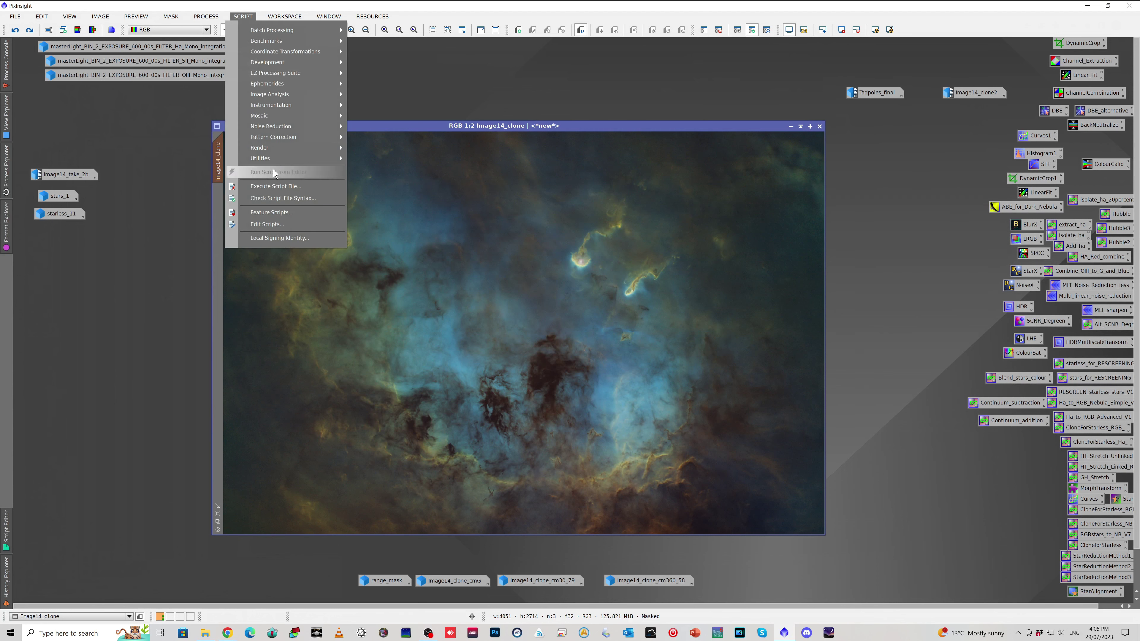
mouse_move(278, 161)
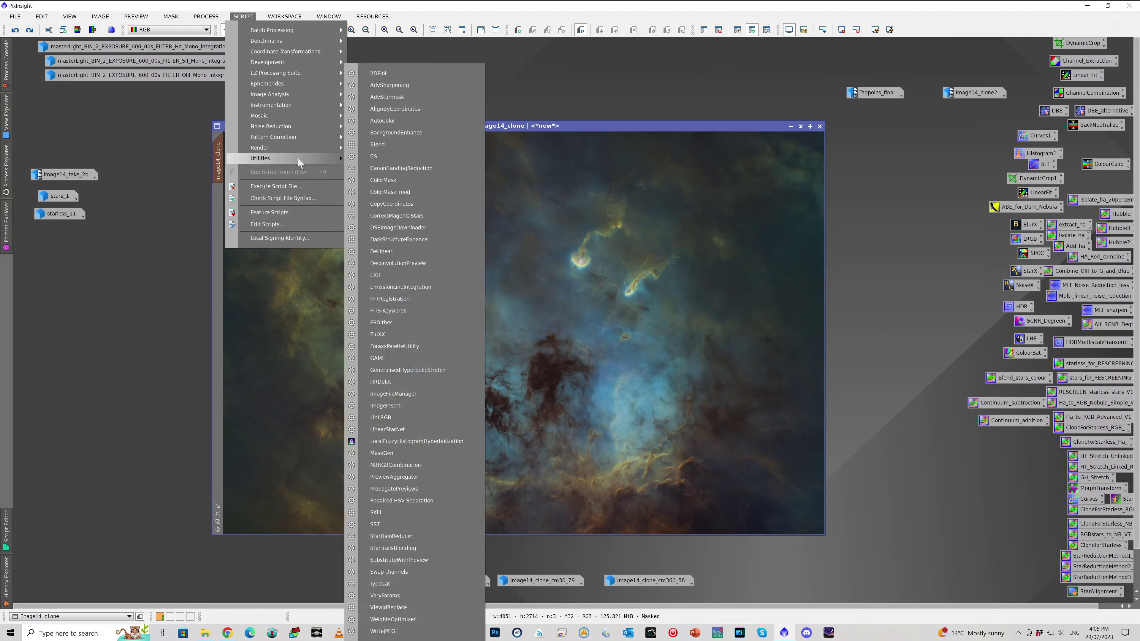
left_click(391, 194)
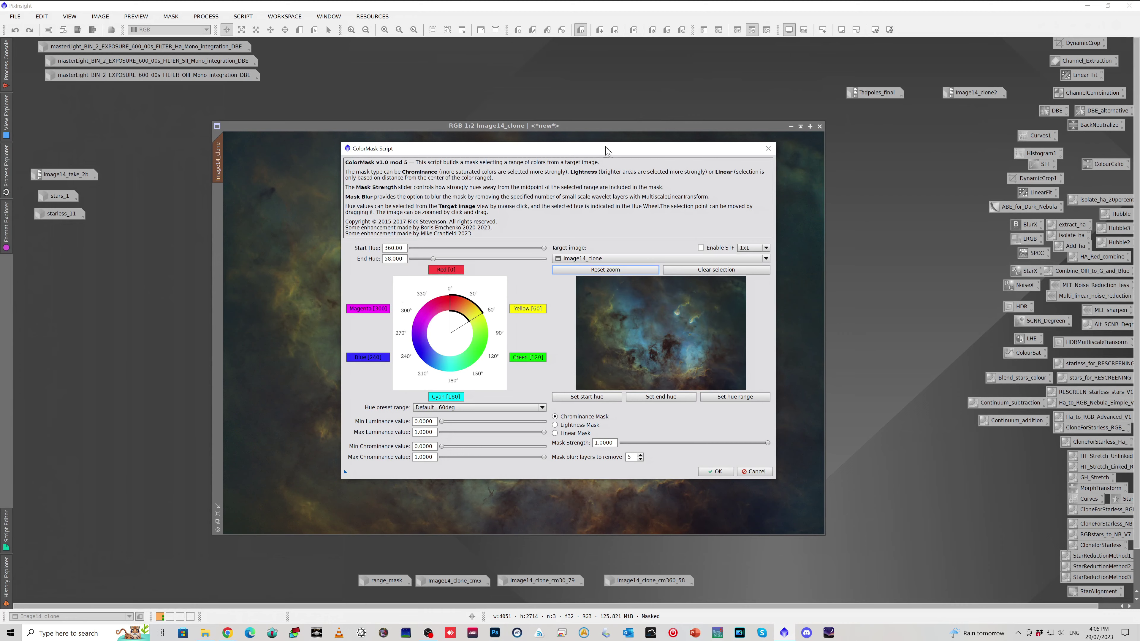
left_click_drag(607, 148, 594, 107)
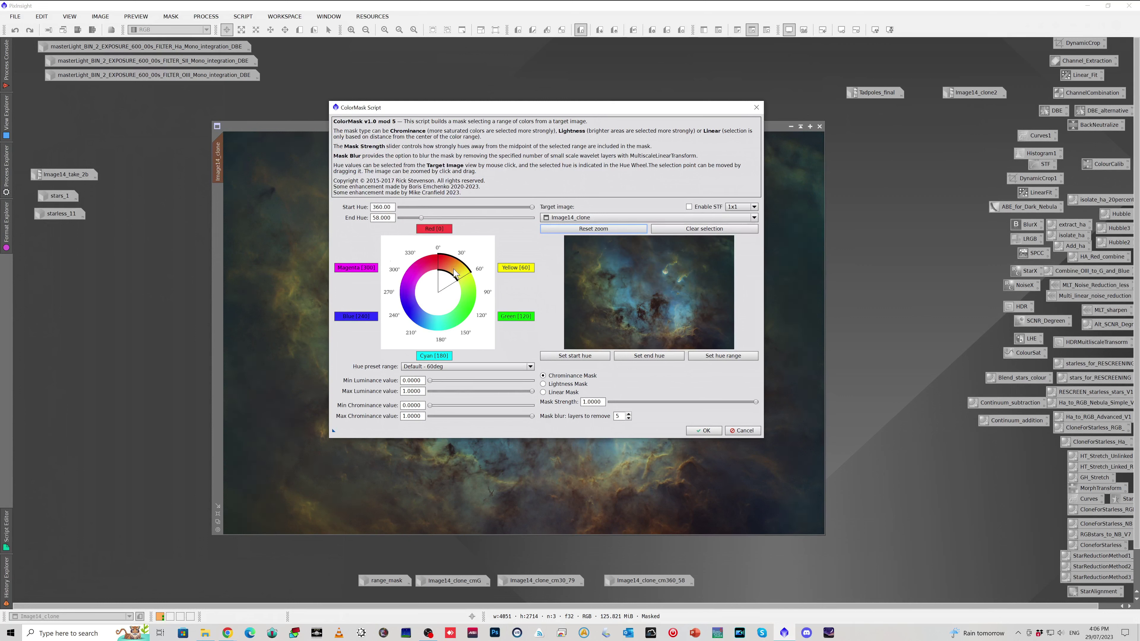
left_click(438, 230)
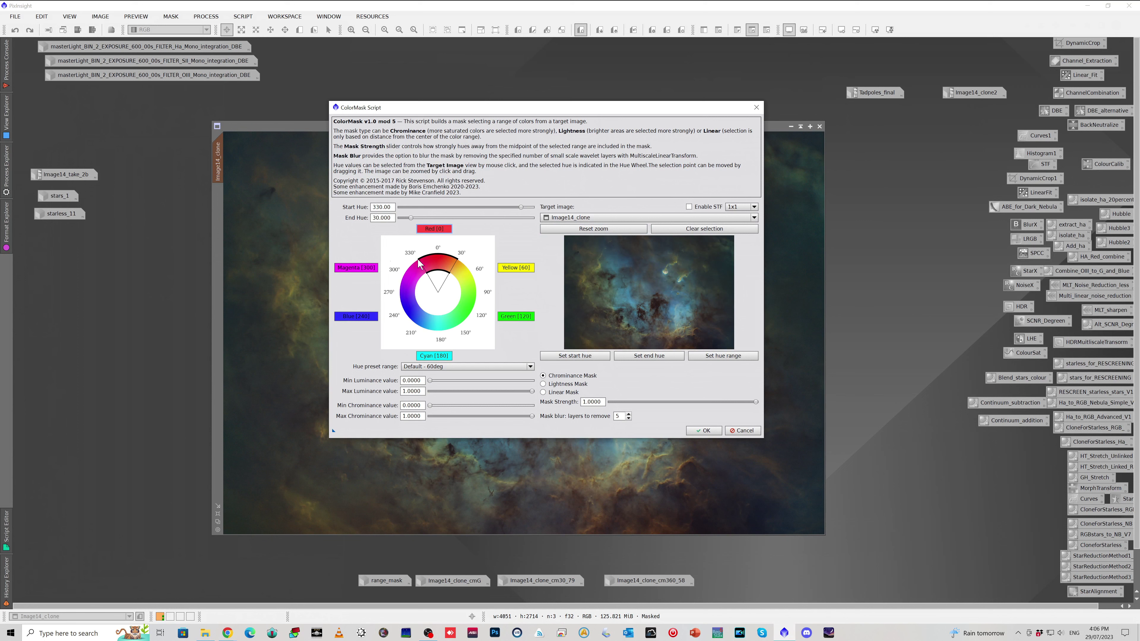
left_click(518, 270)
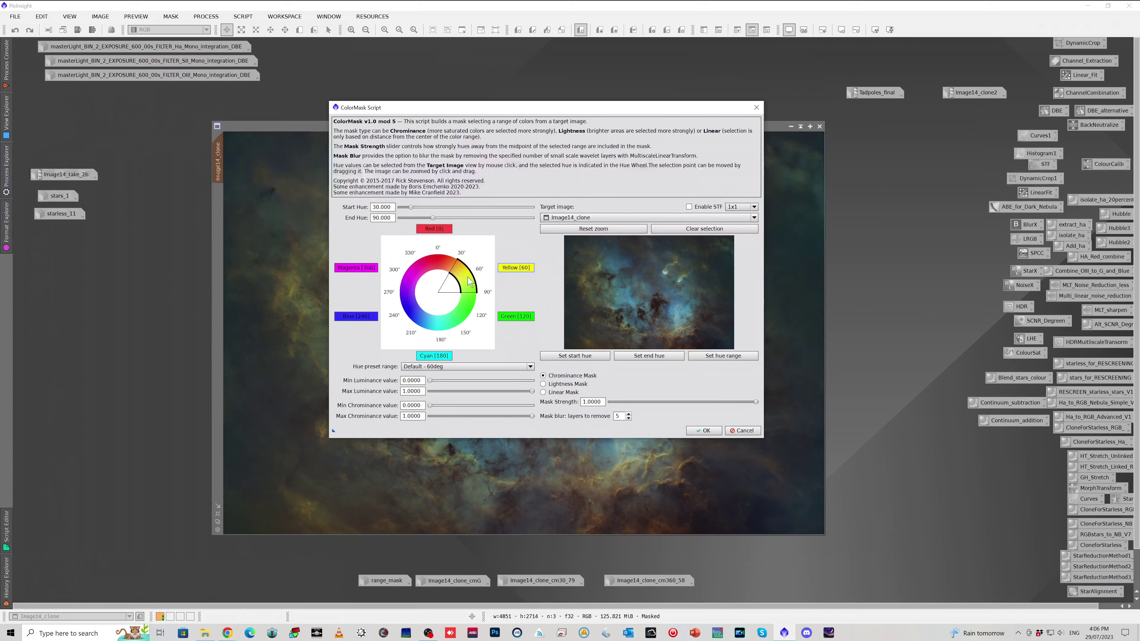
left_click(515, 317)
left_click(433, 356)
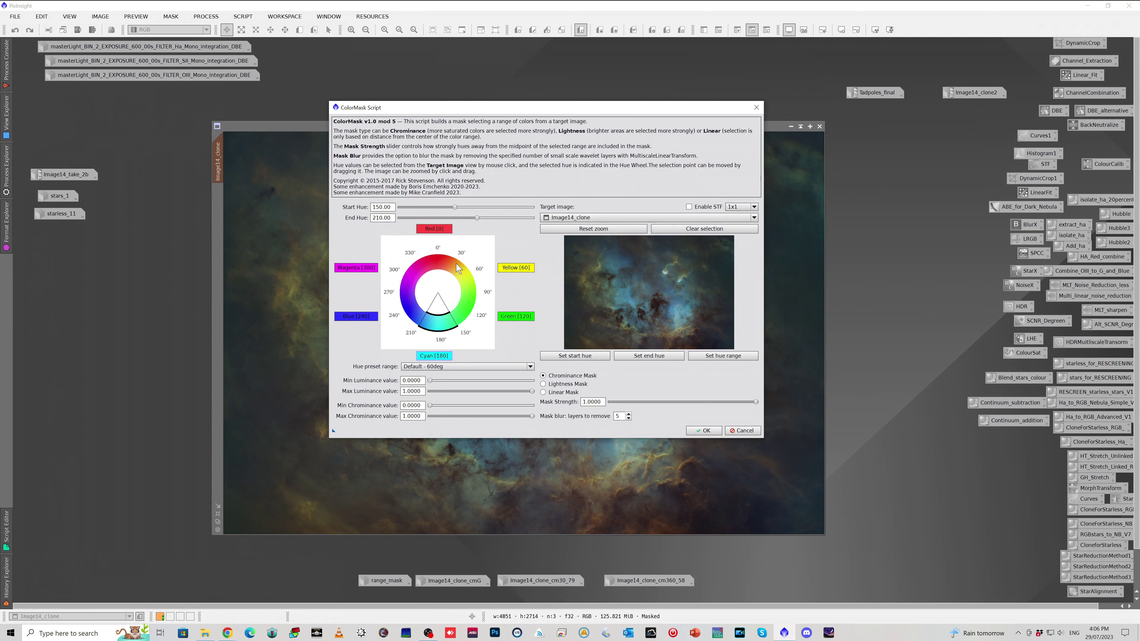
Step: Select the yellow hue preset in ColorMask_mod and narrow the range to a start hue of 22 and an end hue of 45
left_click(520, 269)
mouse_move(412, 208)
left_mouse_down()
mouse_move(431, 218)
mouse_move(418, 218)
left_mouse_up()
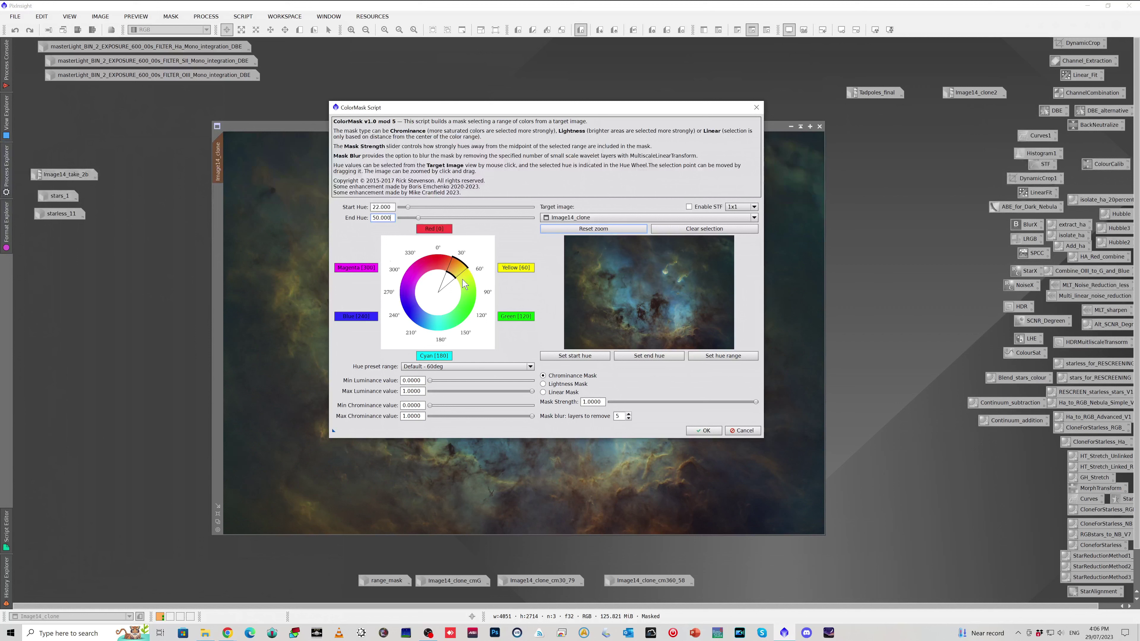
left_click_drag(418, 218, 417, 220)
Step: Sample the blue nebula area in the preview and set the hue range around it, from 202 to 222
left_click_drag(650, 243, 708, 319)
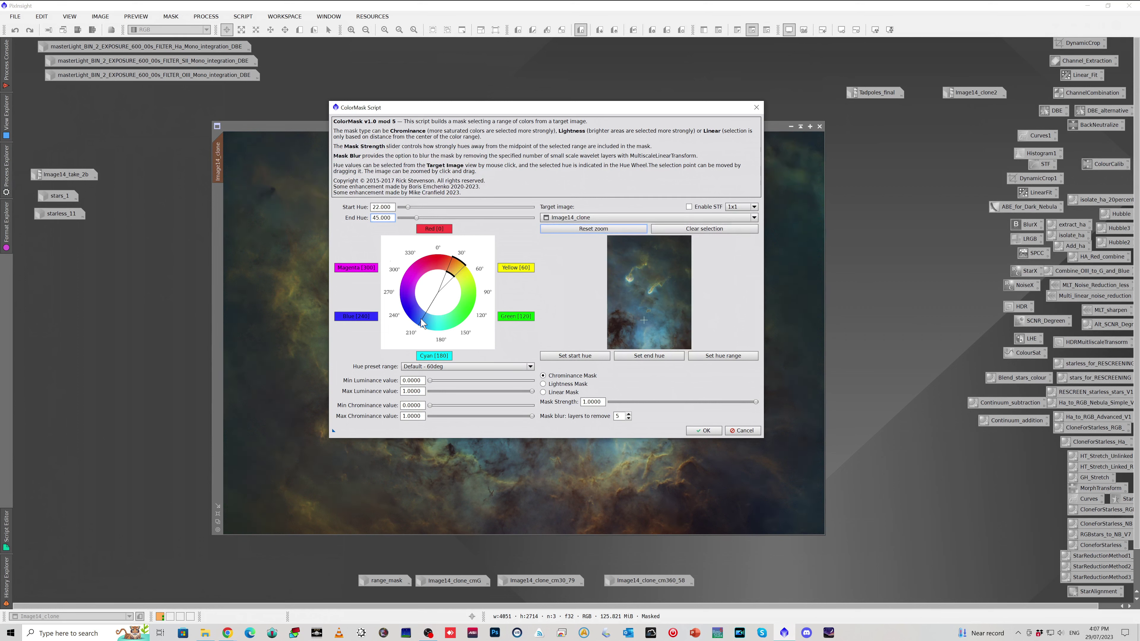
left_click_drag(417, 218, 481, 239)
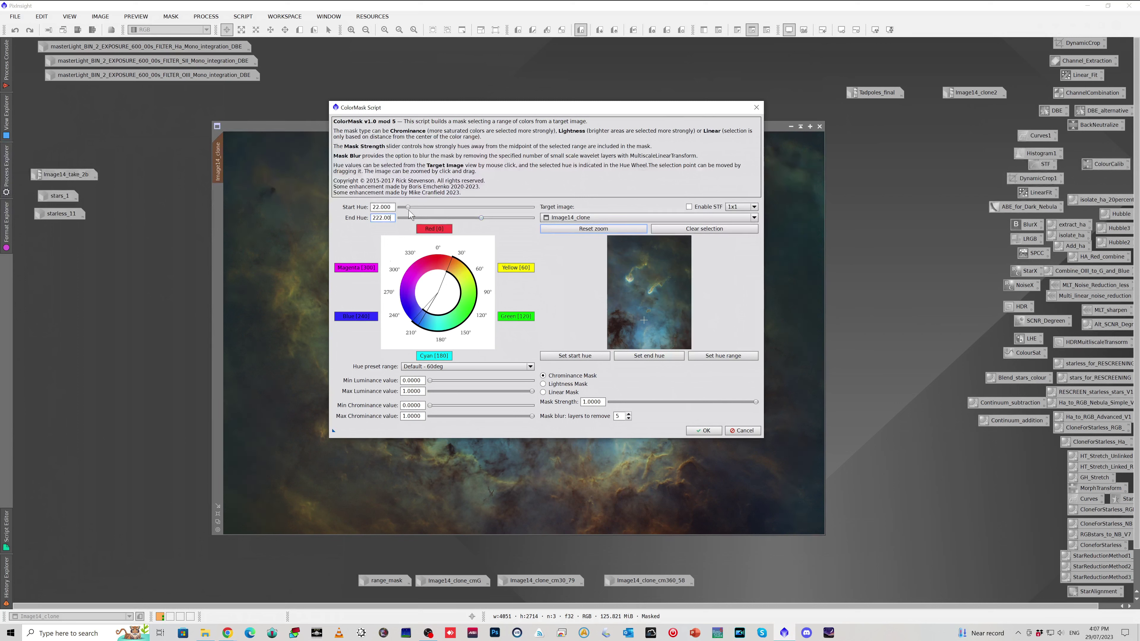
left_click_drag(408, 209, 477, 219)
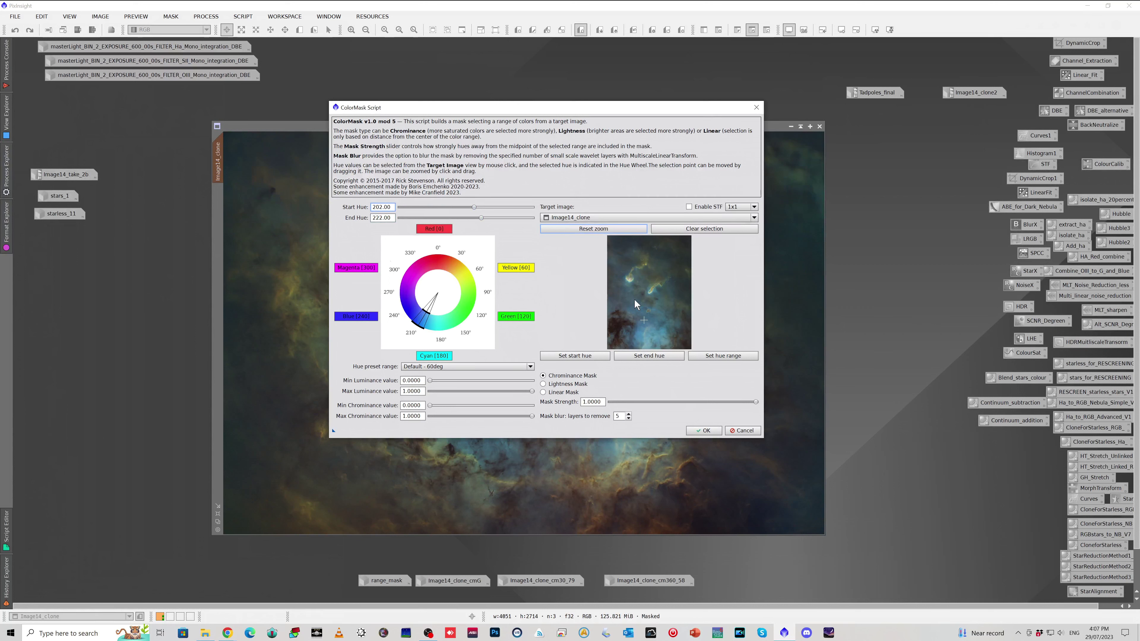
Step: Sample the hue near the tadpoles in the preview and set the hue range around it, from 68 to 87
left_click(652, 288)
left_click_drag(474, 207, 428, 211)
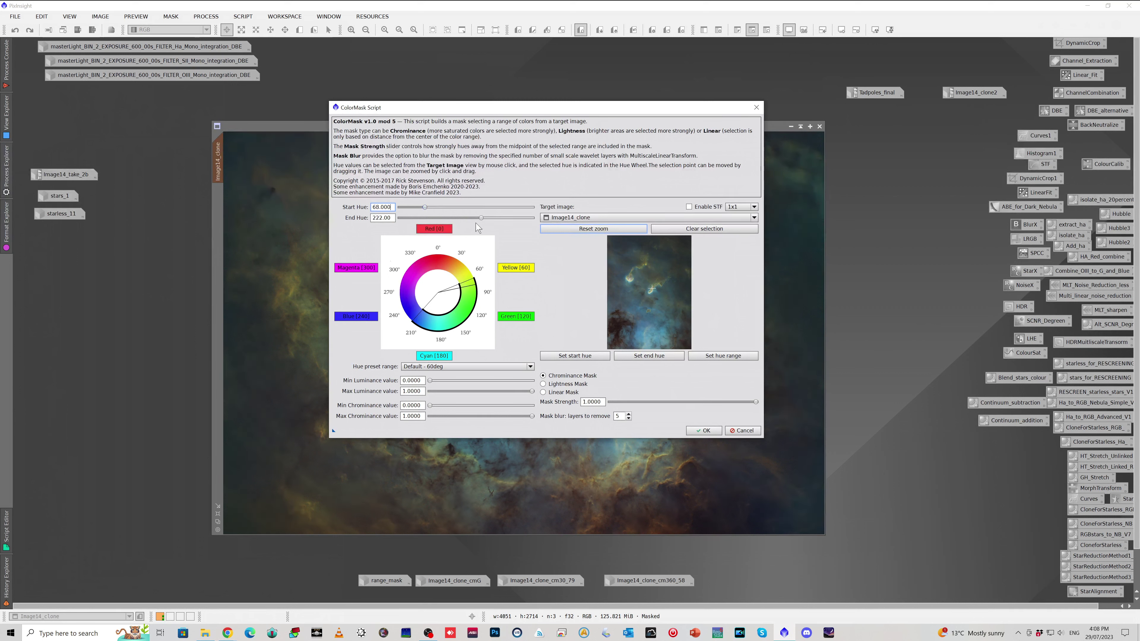
key("Tab")
left_click_drag(481, 218, 433, 223)
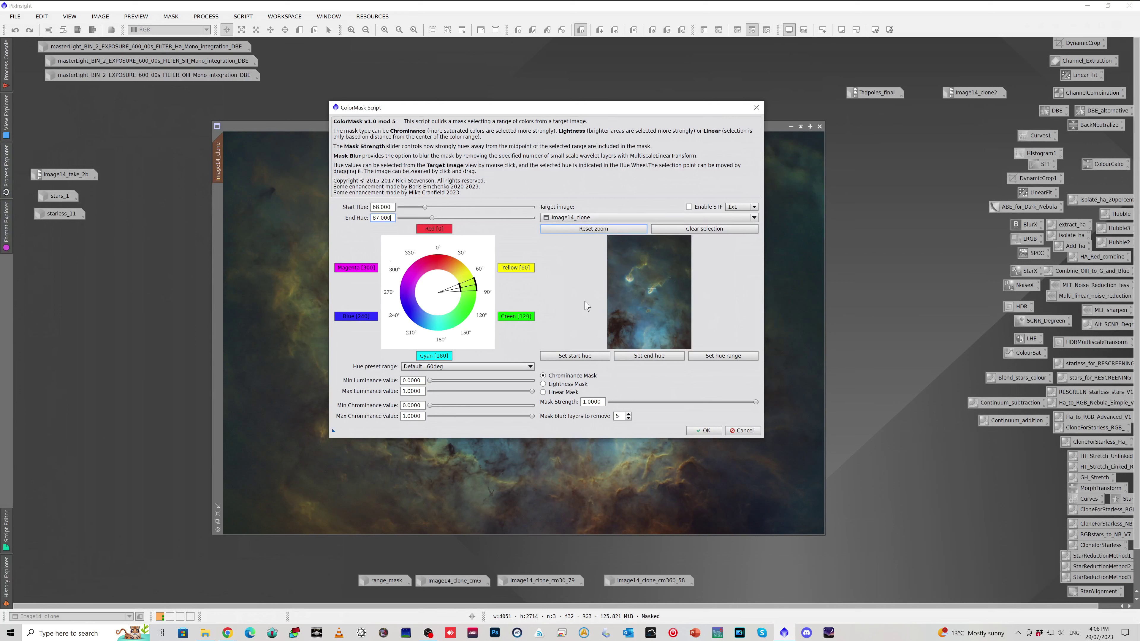
Step: Inspect the nebula's green-yellow western part in the preview and close the ColorMask_mod script without creating a mask
left_click(604, 229)
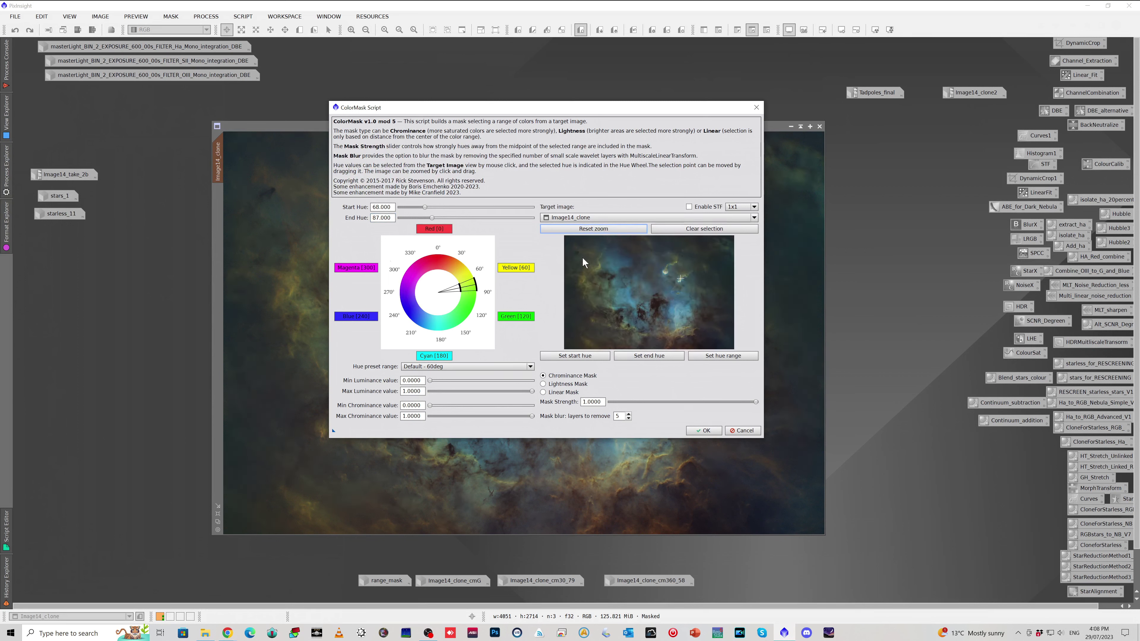
left_click_drag(615, 298, 616, 298)
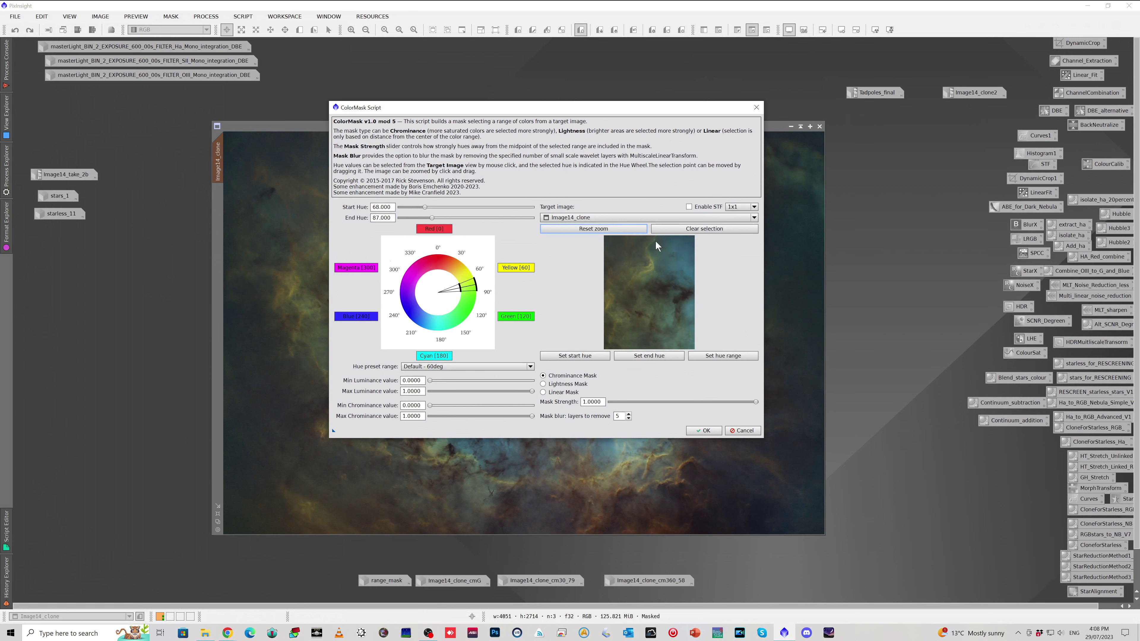
left_click(598, 230)
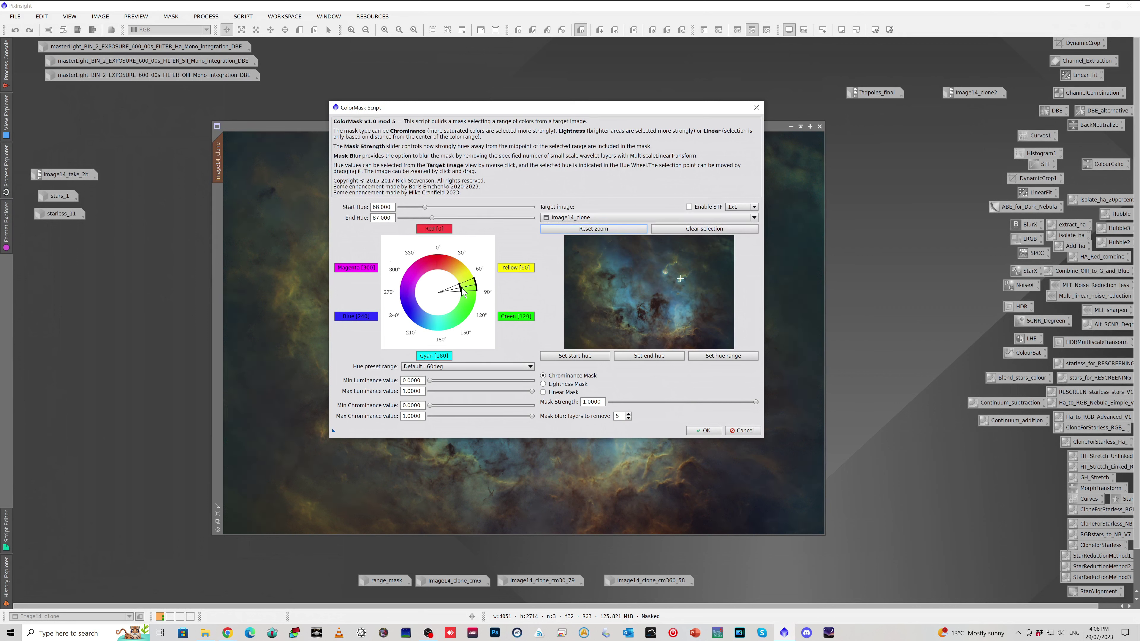
left_click(755, 108)
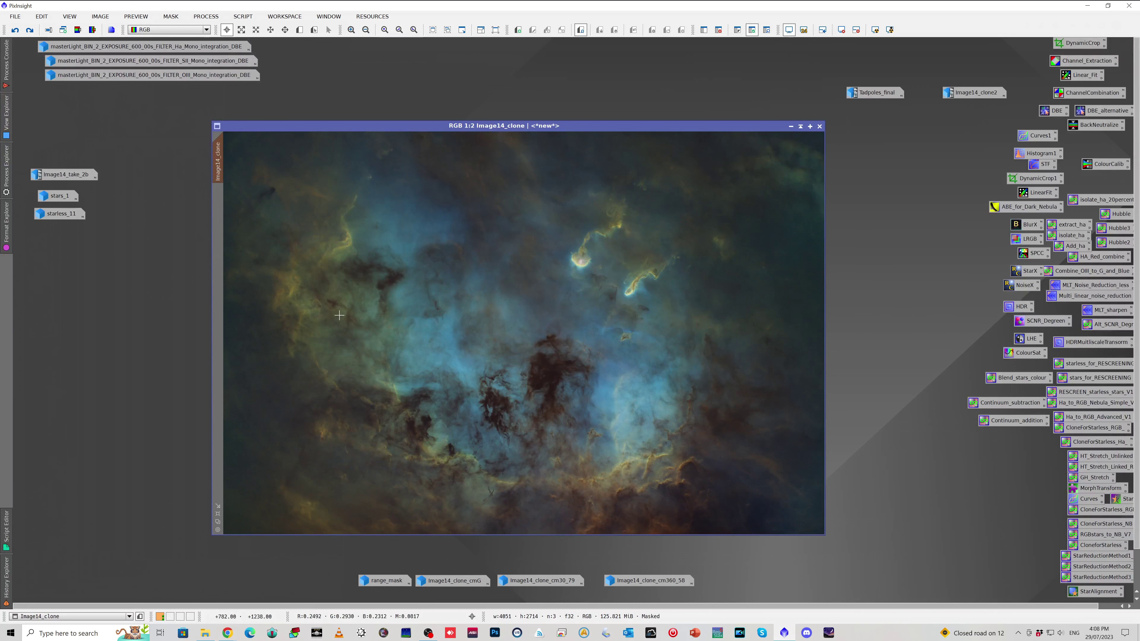
Step: Redo the next edit on Image14_clone and show its mask overlay
left_click(30, 30)
left_click(170, 16)
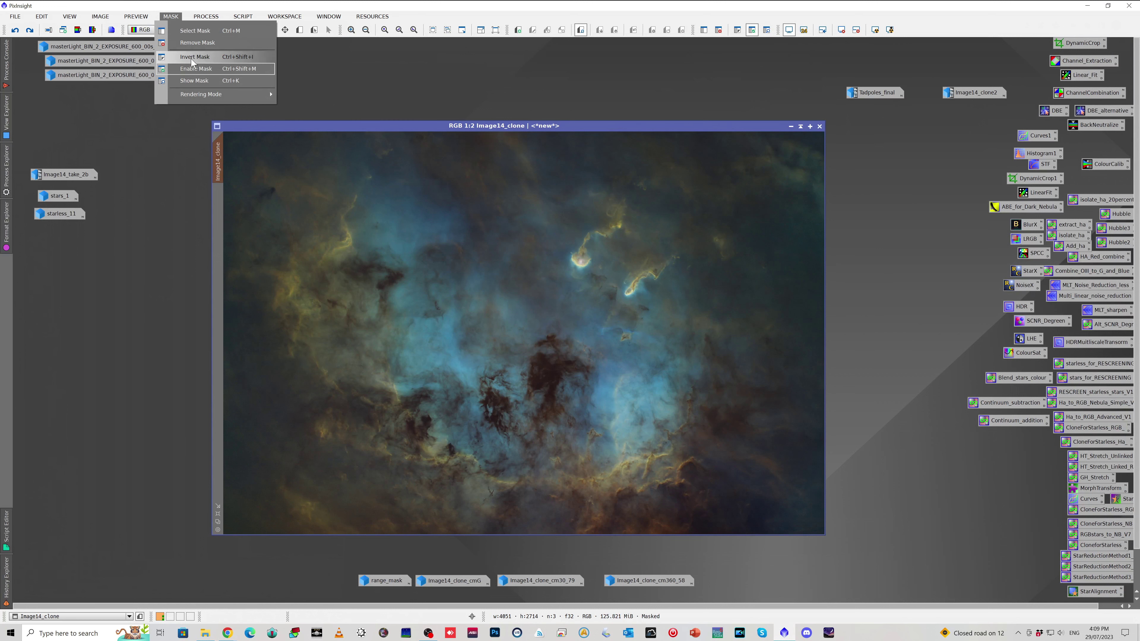
left_click(195, 80)
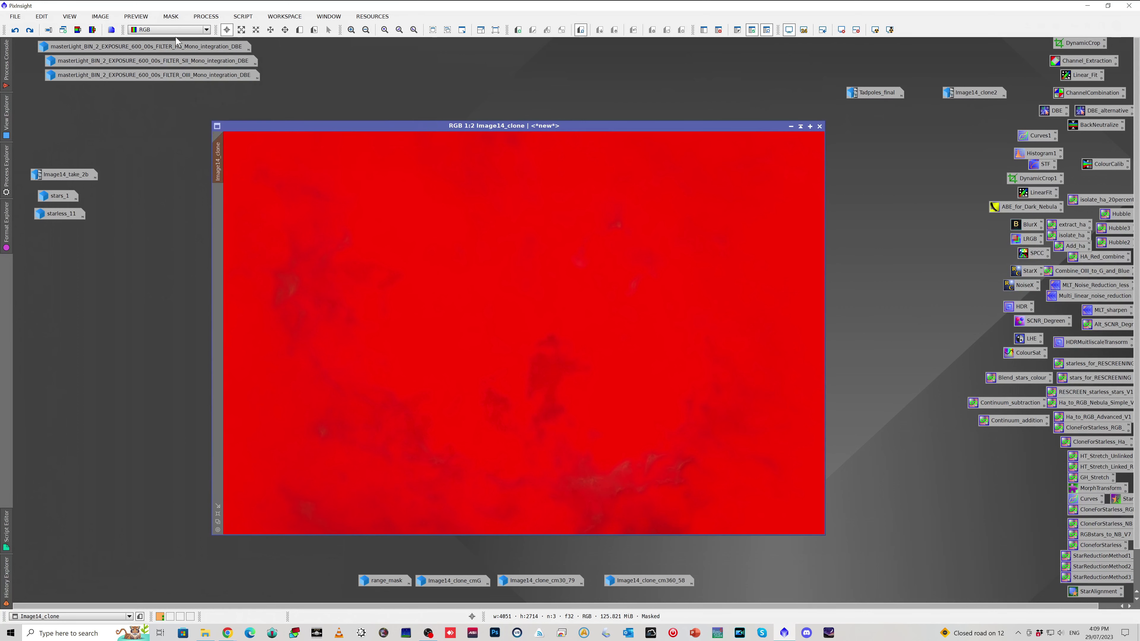
Step: Invert the mask on Image14_clone and hide the mask overlay
left_click(171, 16)
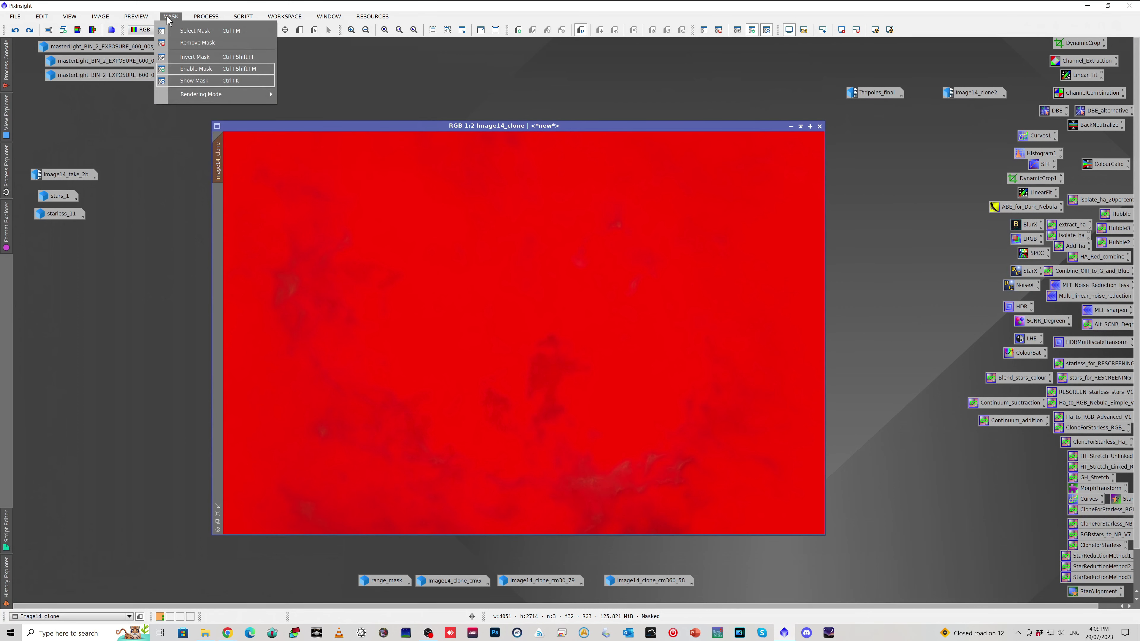
left_click(193, 56)
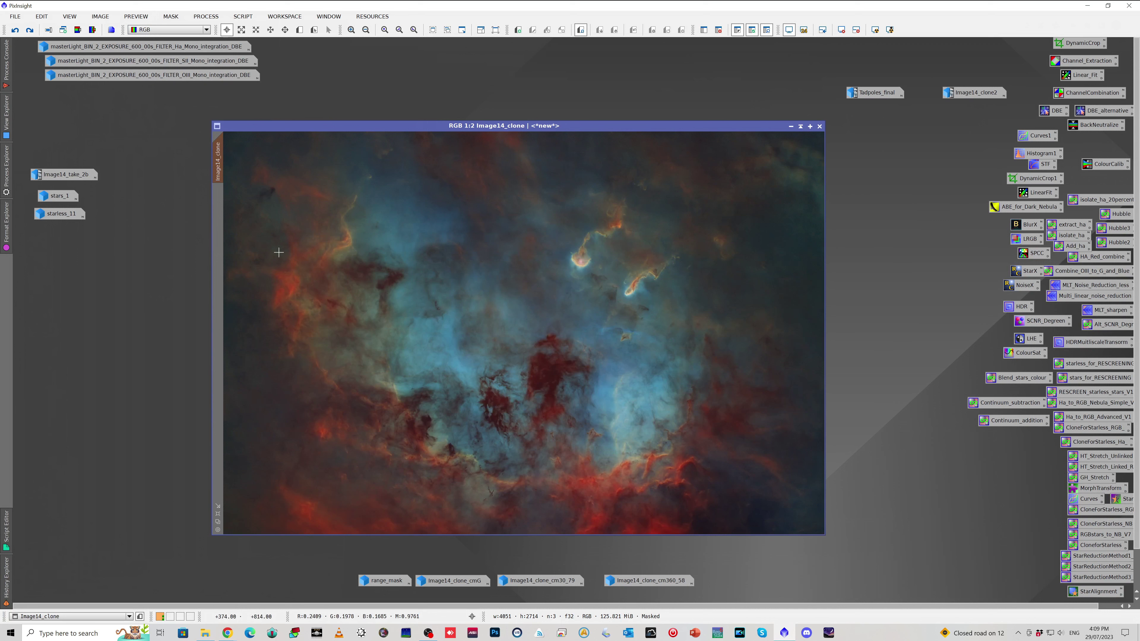
left_click(174, 17)
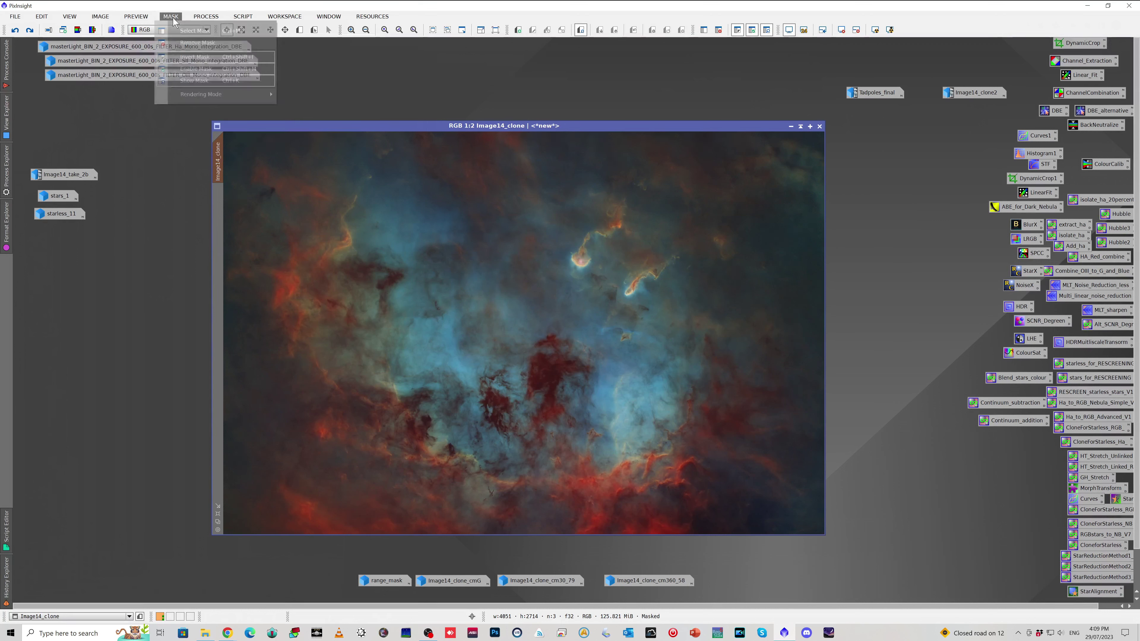
left_click(185, 82)
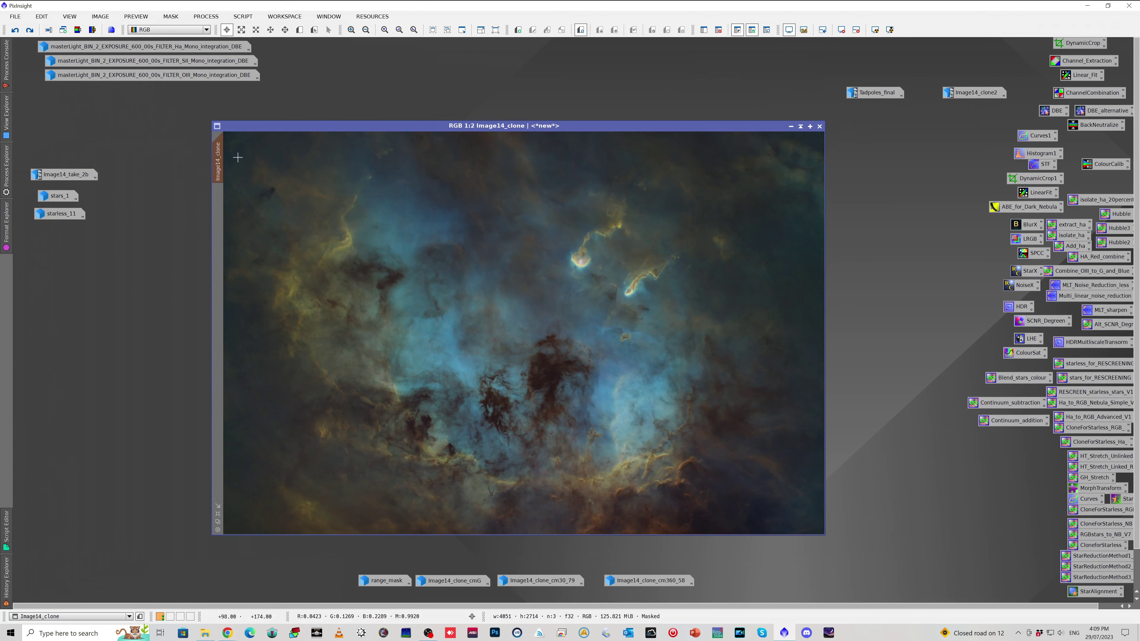
Step: Open the mask image Image14_clone_cm30_79 and start the ColorMask_mod script, keeping its dialog clear of the mask
left_click(555, 583)
double_click(546, 580)
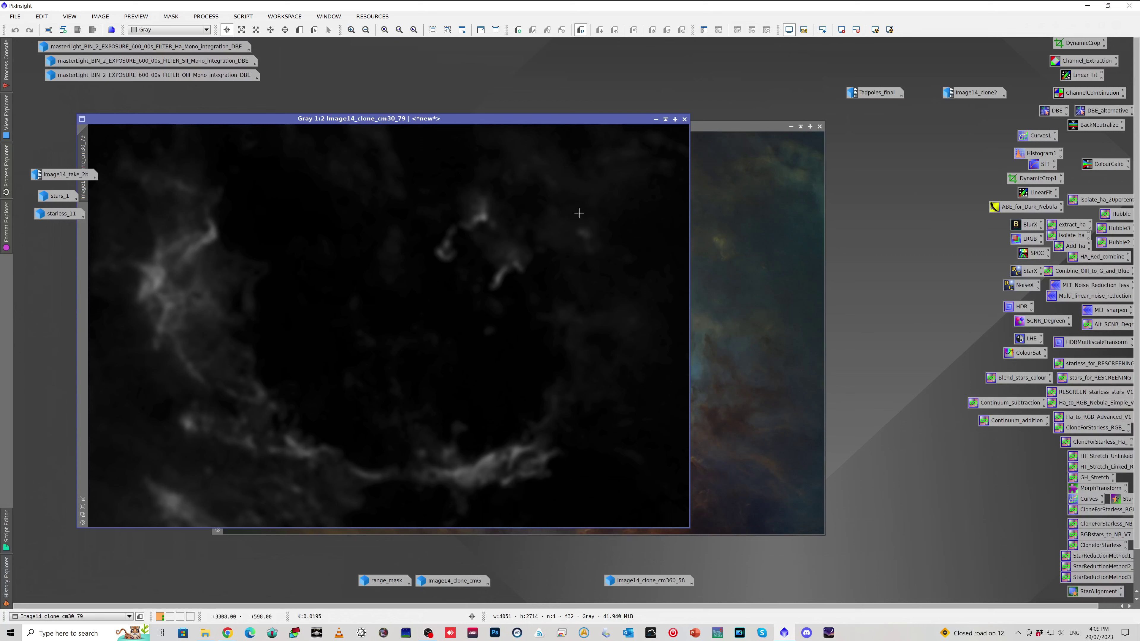
left_click(248, 20)
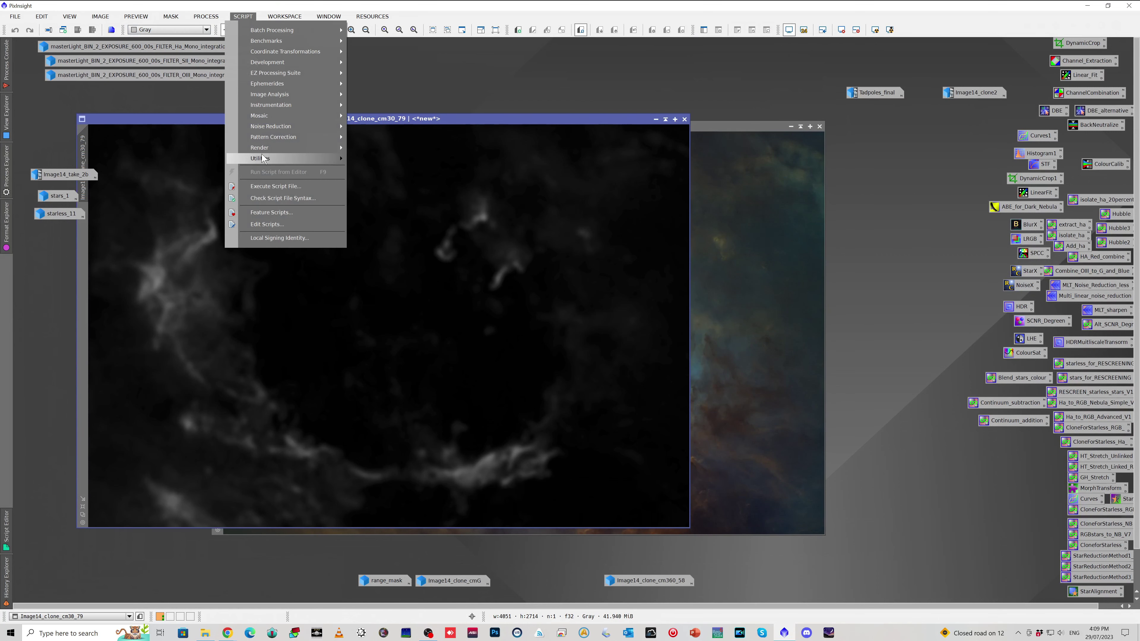
mouse_move(263, 161)
left_click(382, 192)
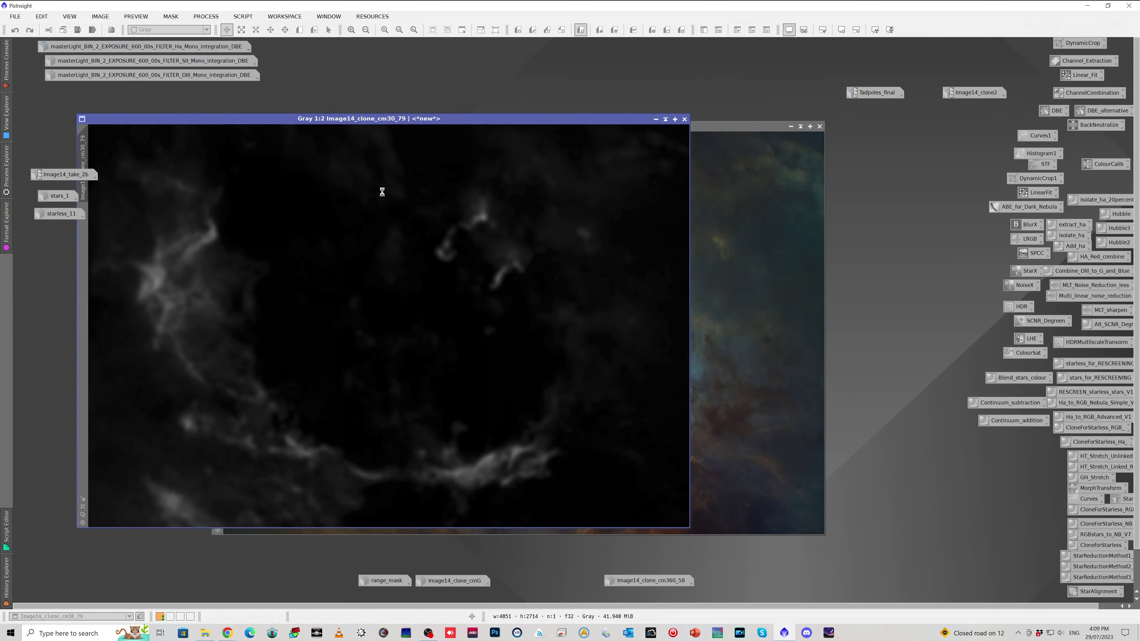
left_click_drag(610, 153, 949, 76)
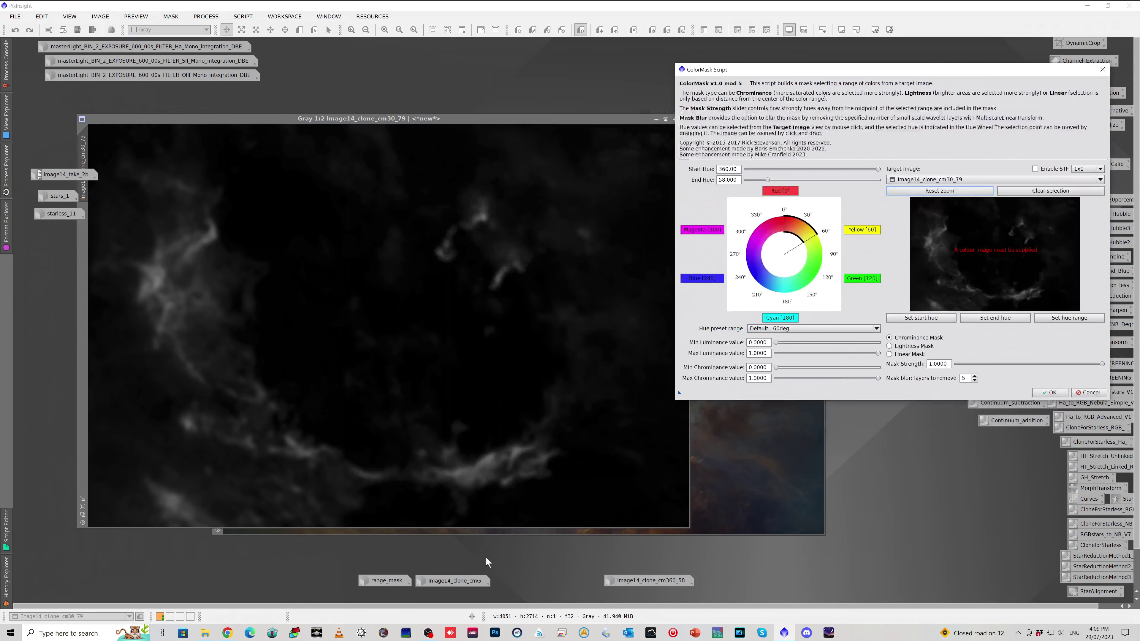
Step: Choose the green hue range, set the start hue to 30 and end hue to 79, and close the ColorMask script without creating a mask
left_click(861, 279)
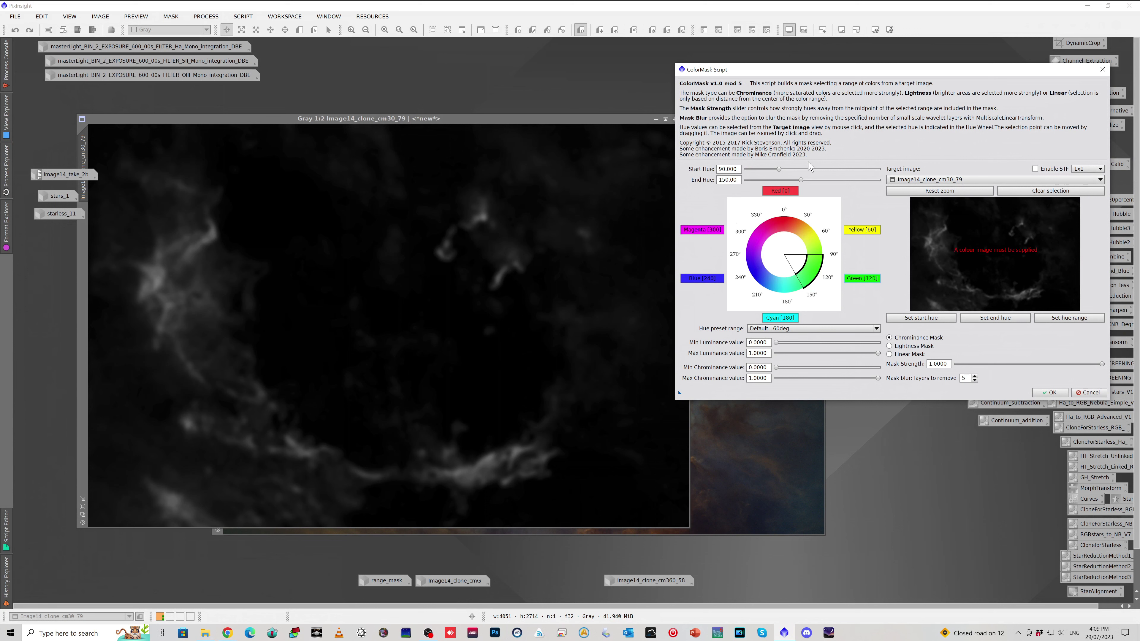
double_click(731, 169)
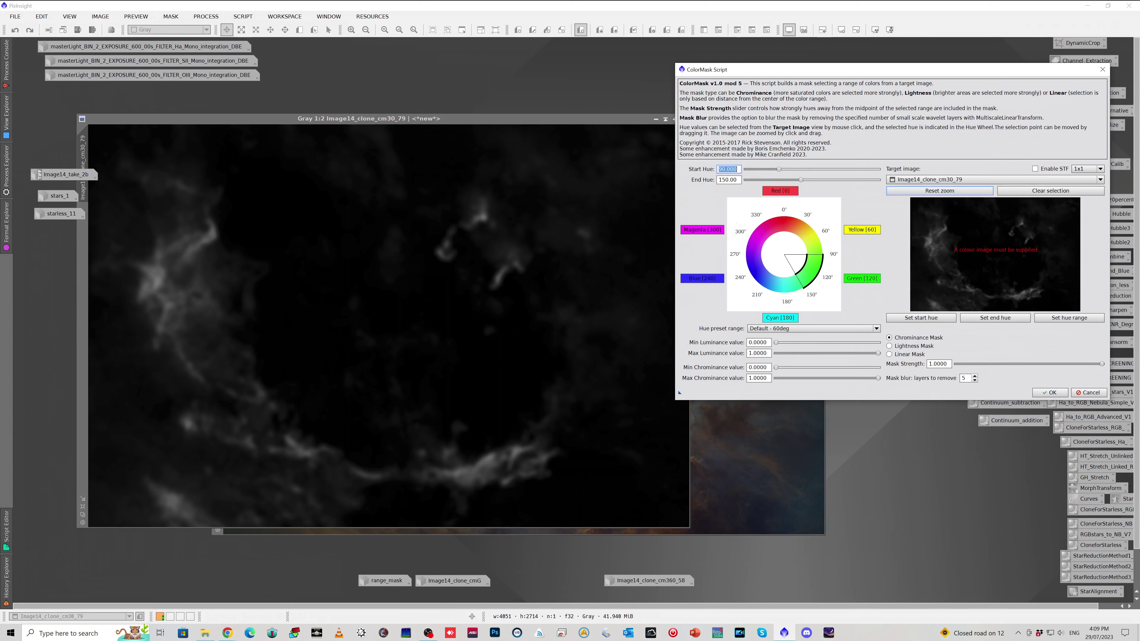
type("30")
key("Tab")
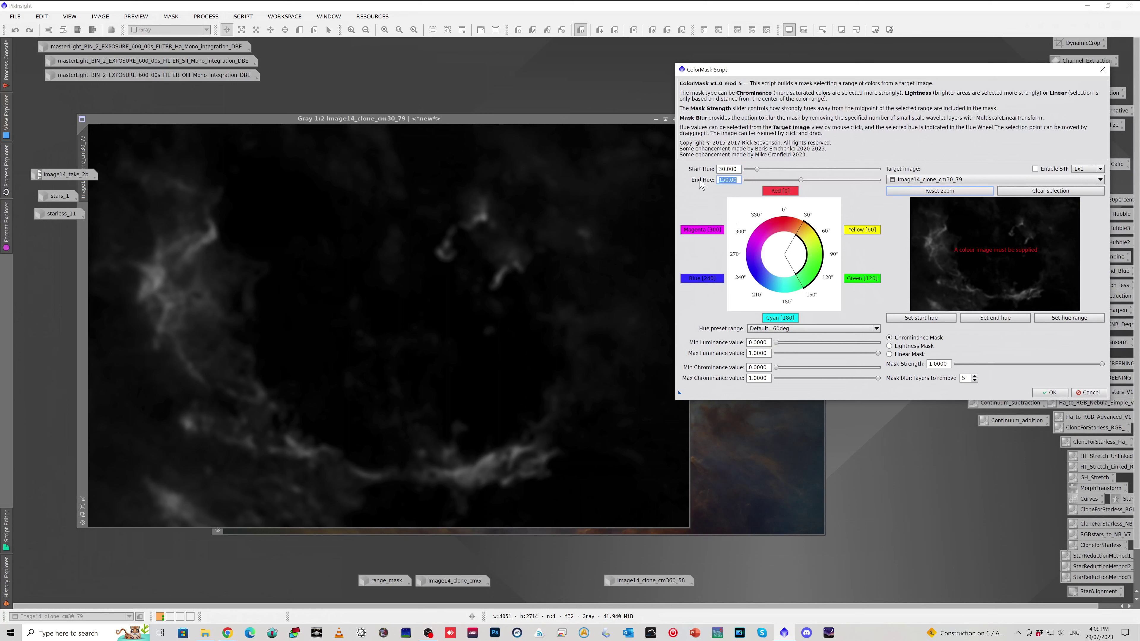
type("79")
key("Return")
left_click(1103, 69)
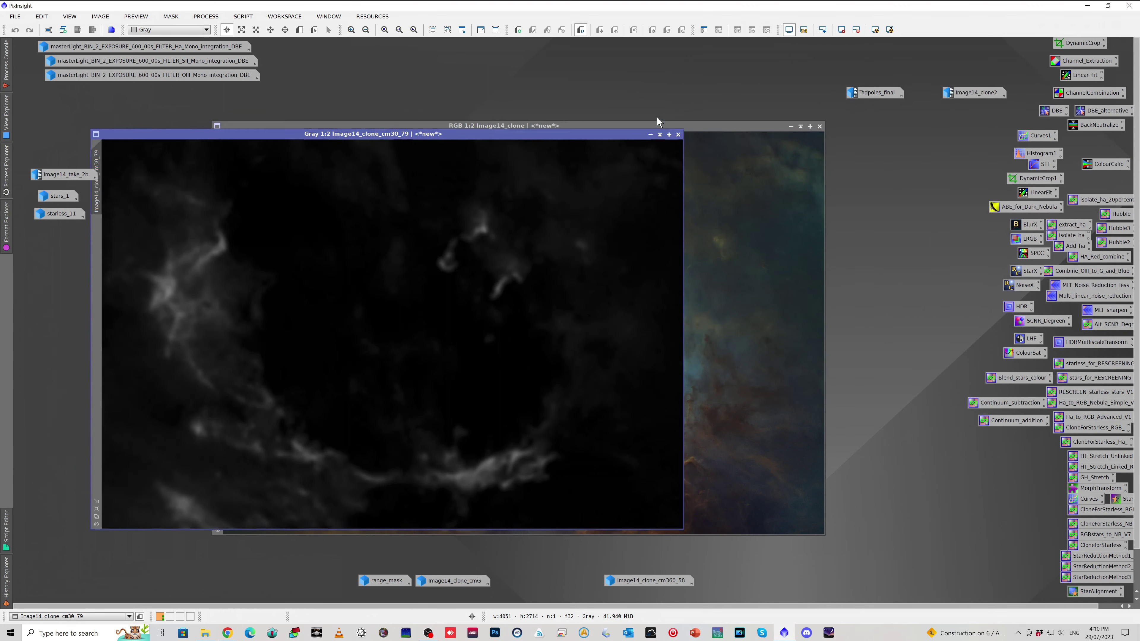
Step: Minimize the mask image Image14_clone_cm30_79 and redo the next edits on Image14_clone, stopping before UnsharpMask
left_click(666, 119)
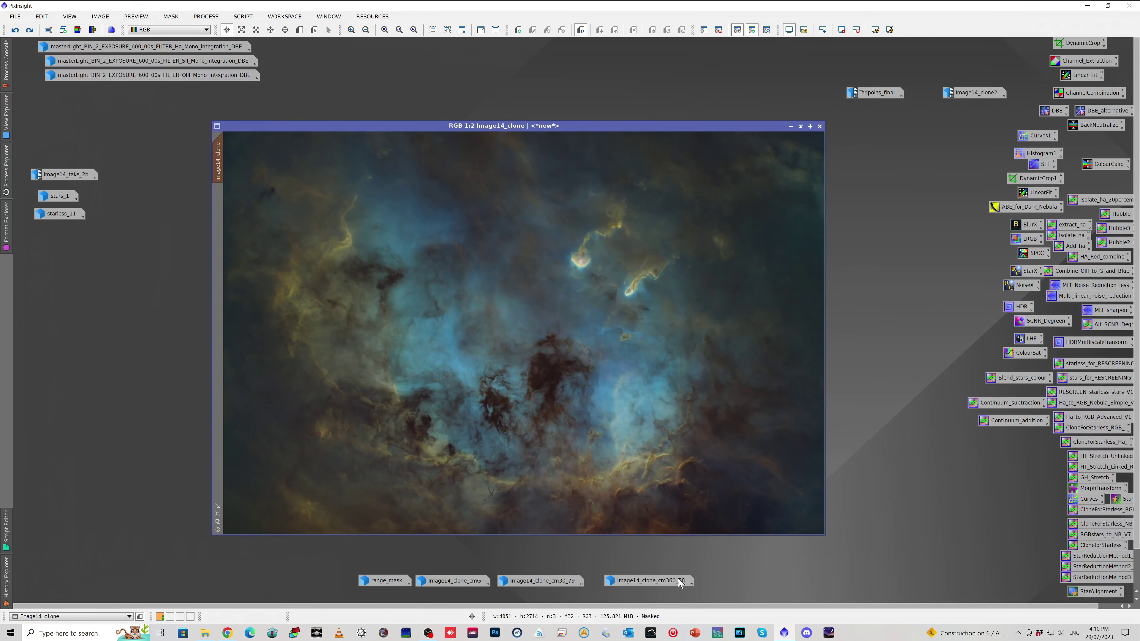
mouse_move(673, 580)
left_click(31, 32)
left_click(31, 32)
left_click(30, 32)
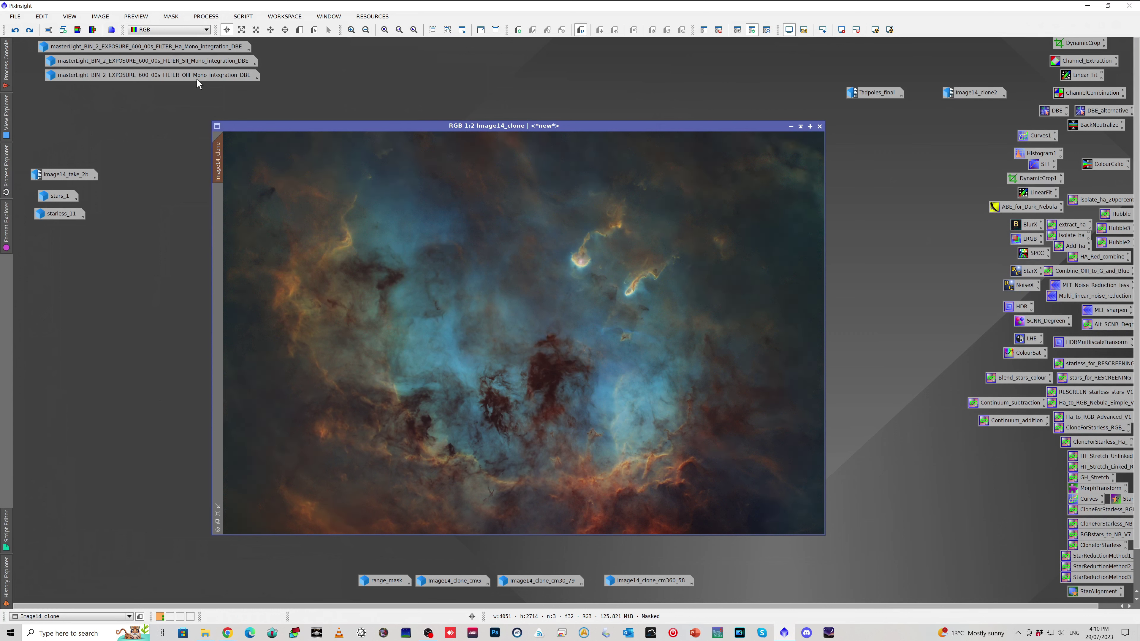
left_click(29, 30)
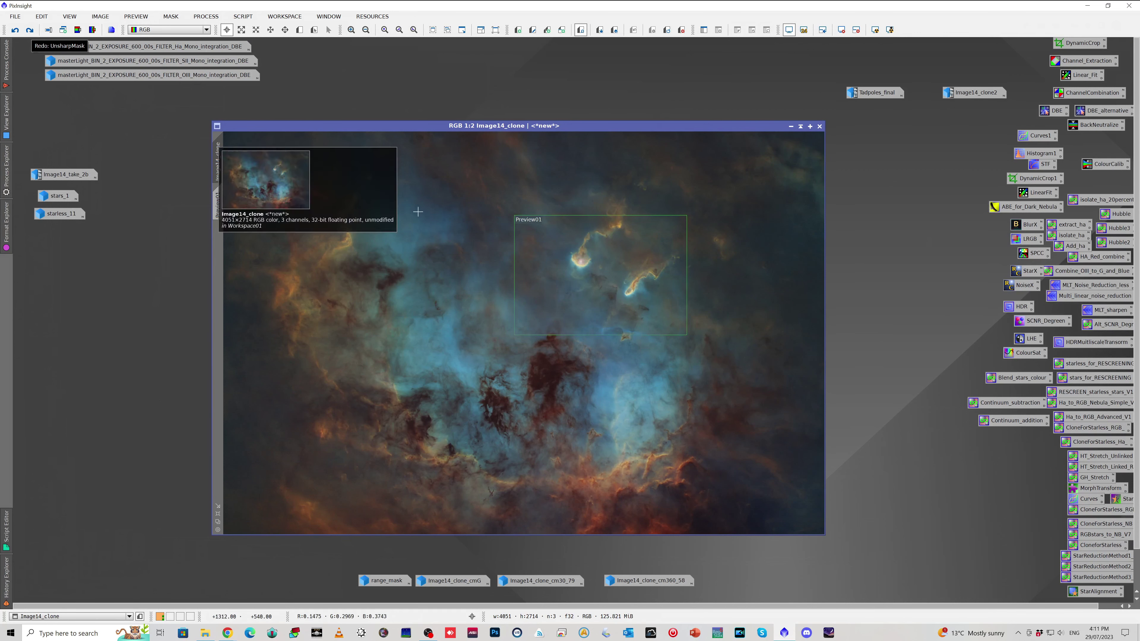
Step: Redo the UnsharpMask edit on Image14_clone and compare the detail of the two tadpoles before and after it
scroll(628, 256, "up", 2)
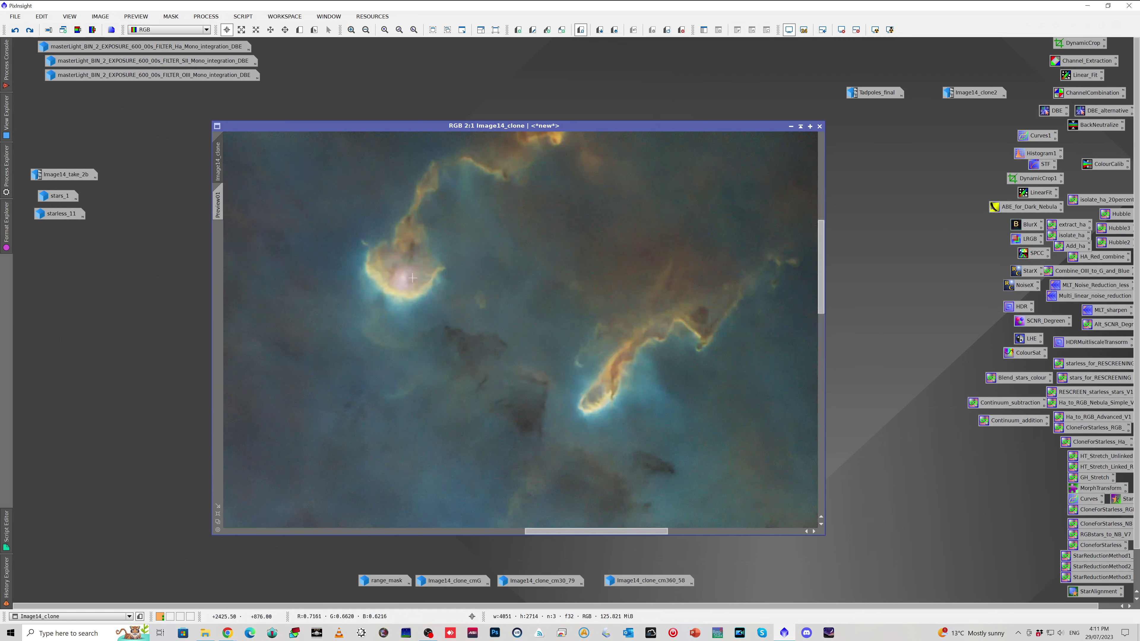
scroll(511, 275, "down", 1)
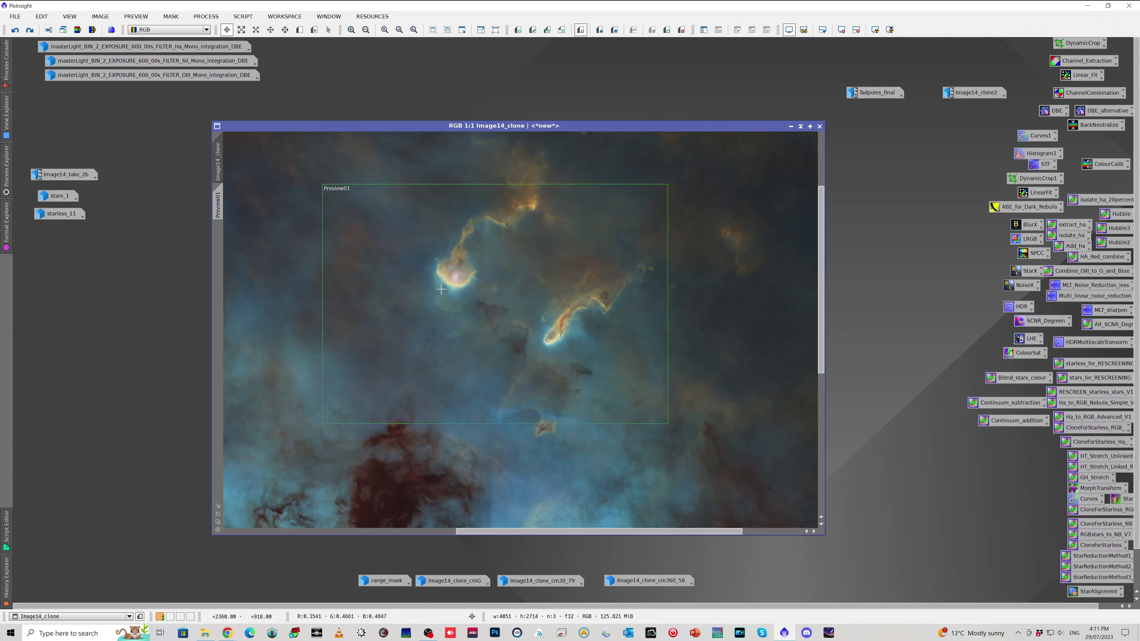
left_click(218, 207)
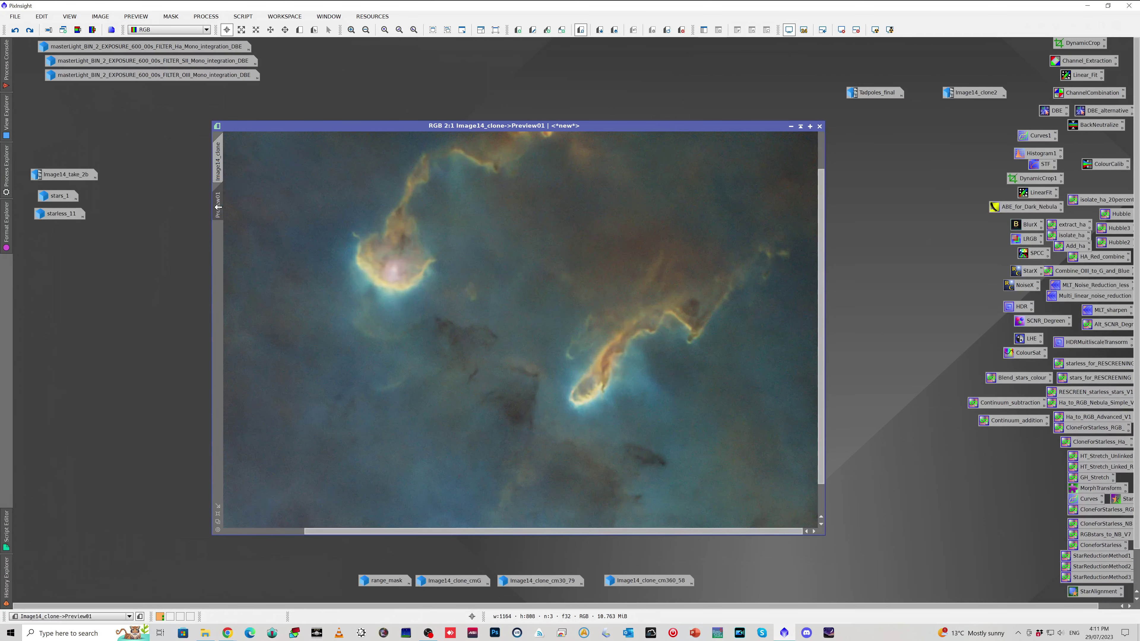
left_click(218, 174)
scroll(556, 298, "up", 1)
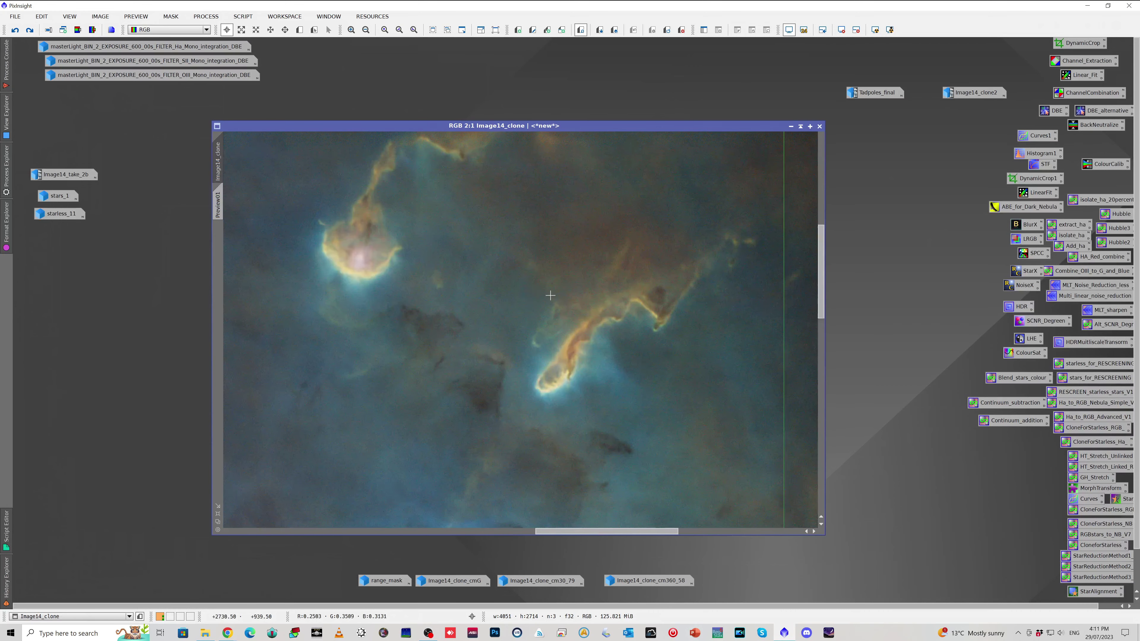
left_click(30, 30)
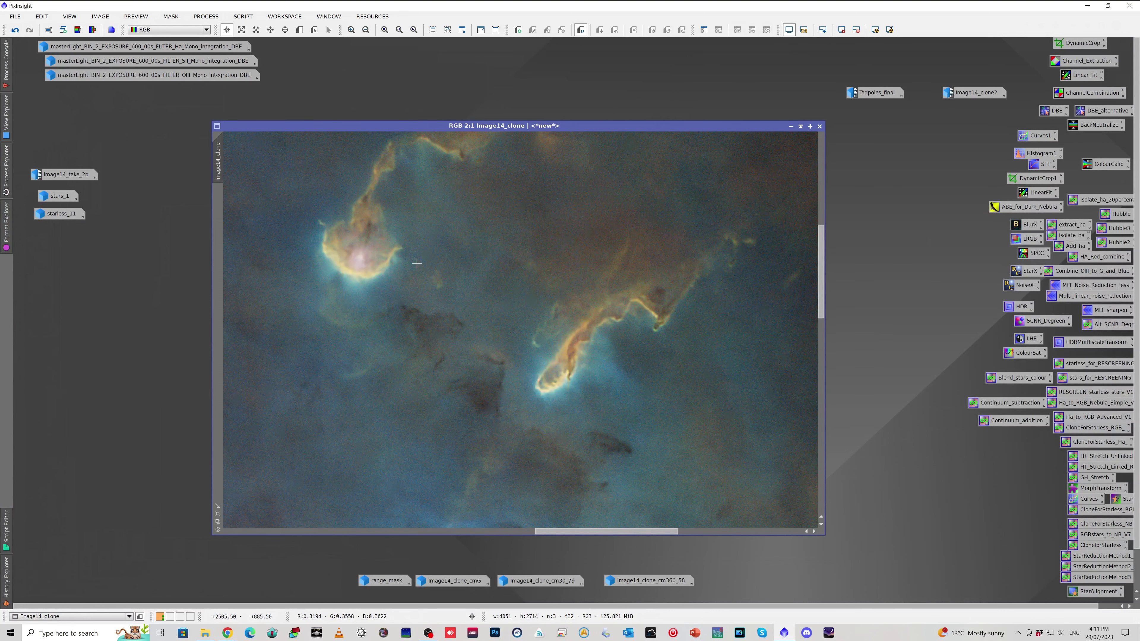
scroll(416, 263, "down", 3)
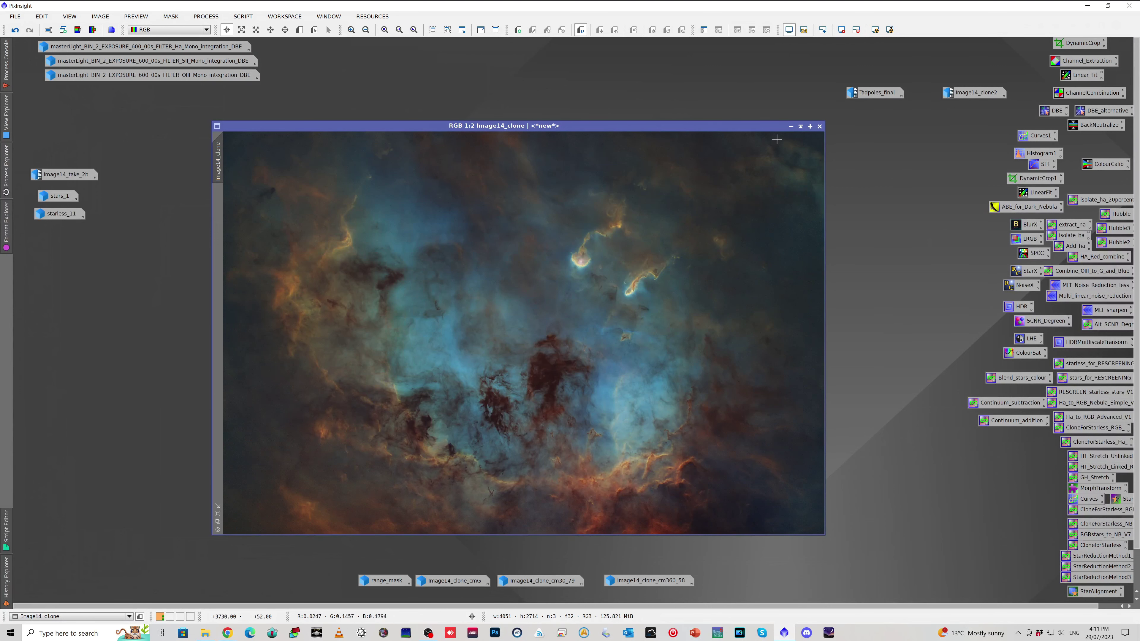
scroll(645, 293, "up", 2)
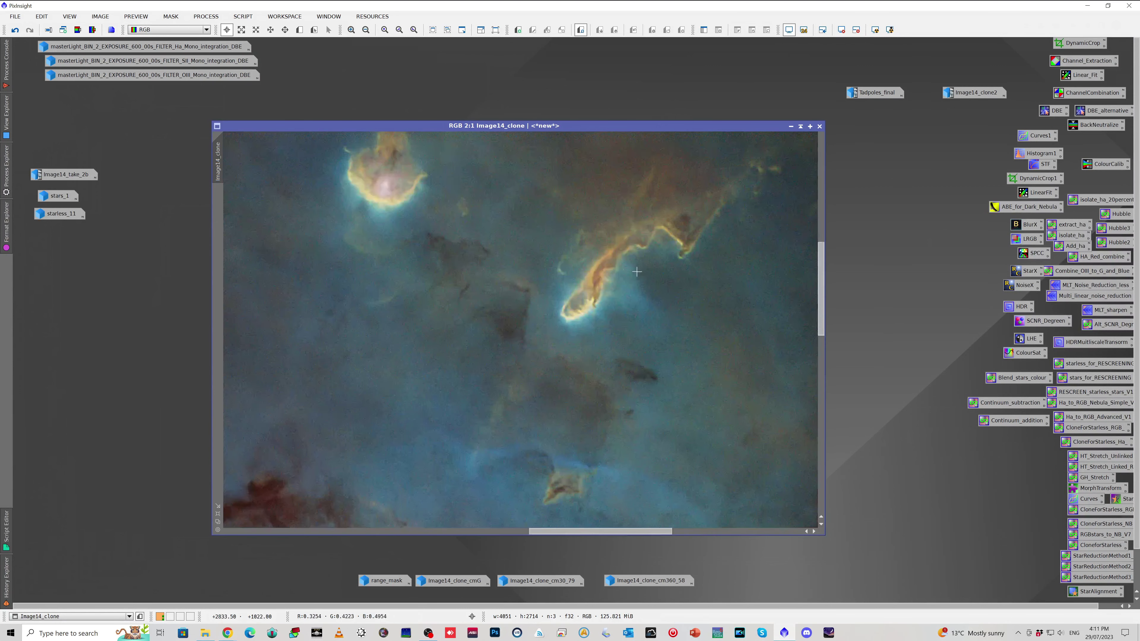
scroll(639, 272, "down", 2)
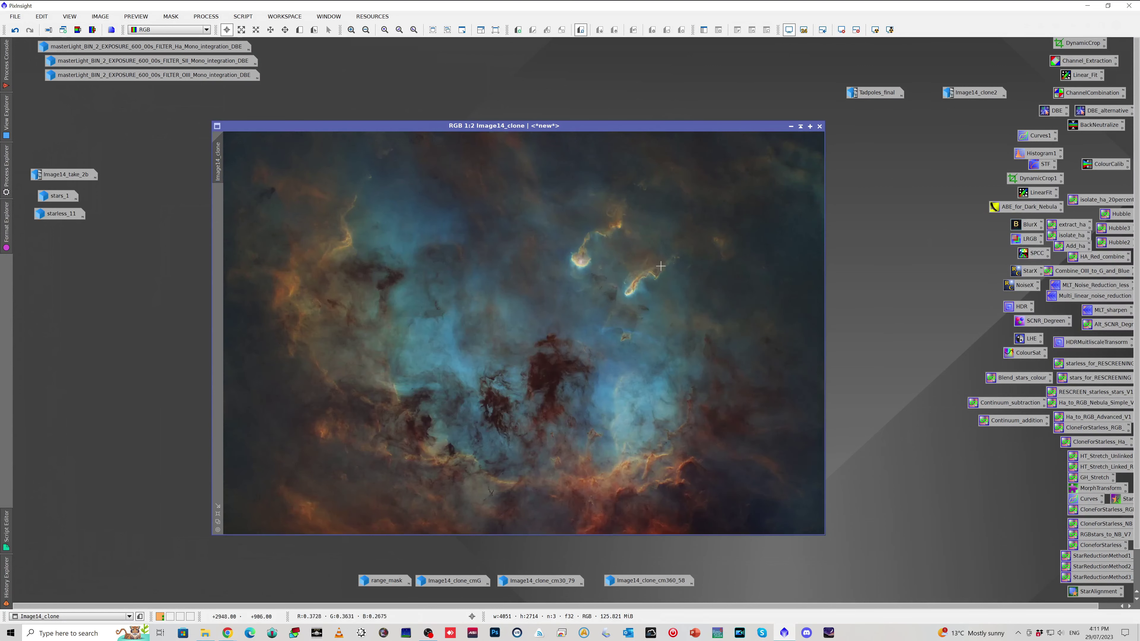
Step: Minimize Image14_clone and open Image14_take_2b, placing its window in the middle of the workspace
left_click(791, 127)
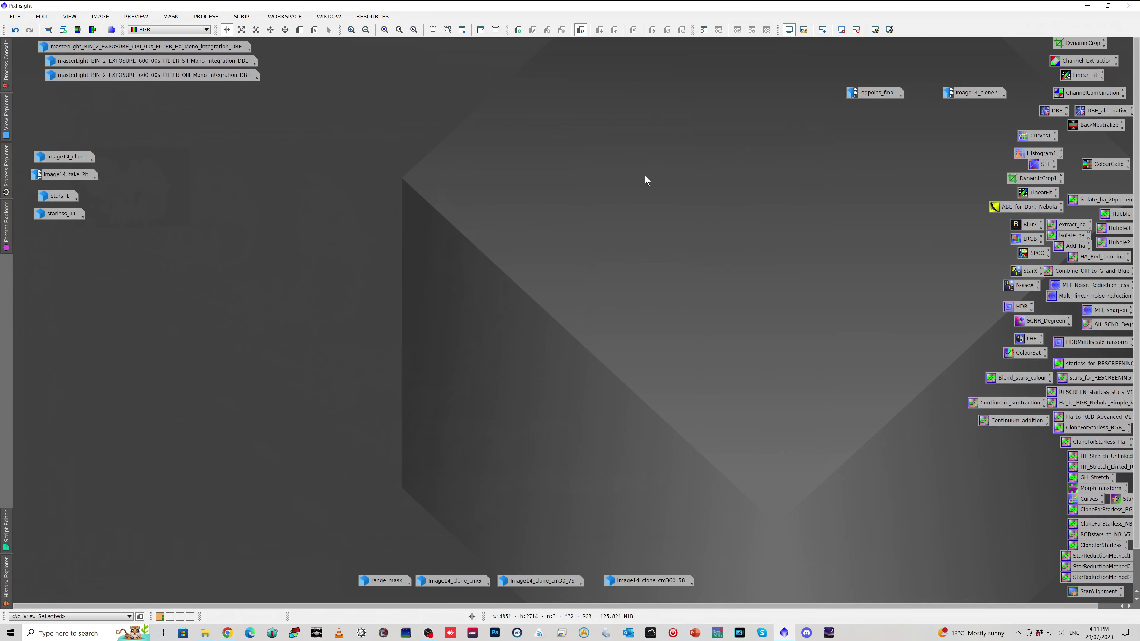
double_click(69, 174)
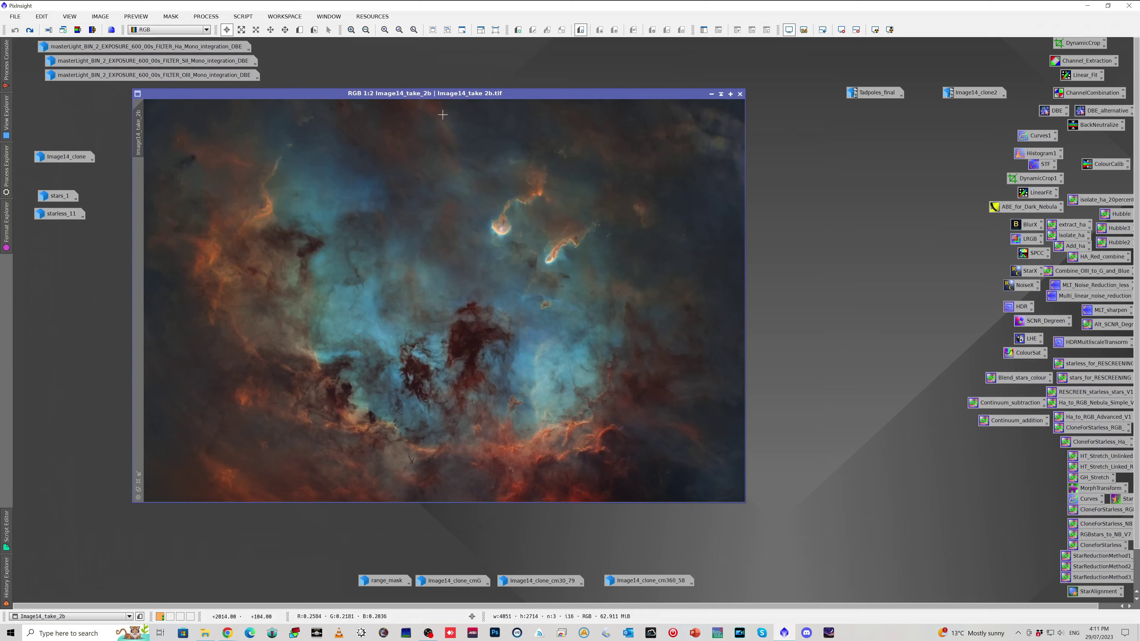
left_click_drag(484, 93, 560, 122)
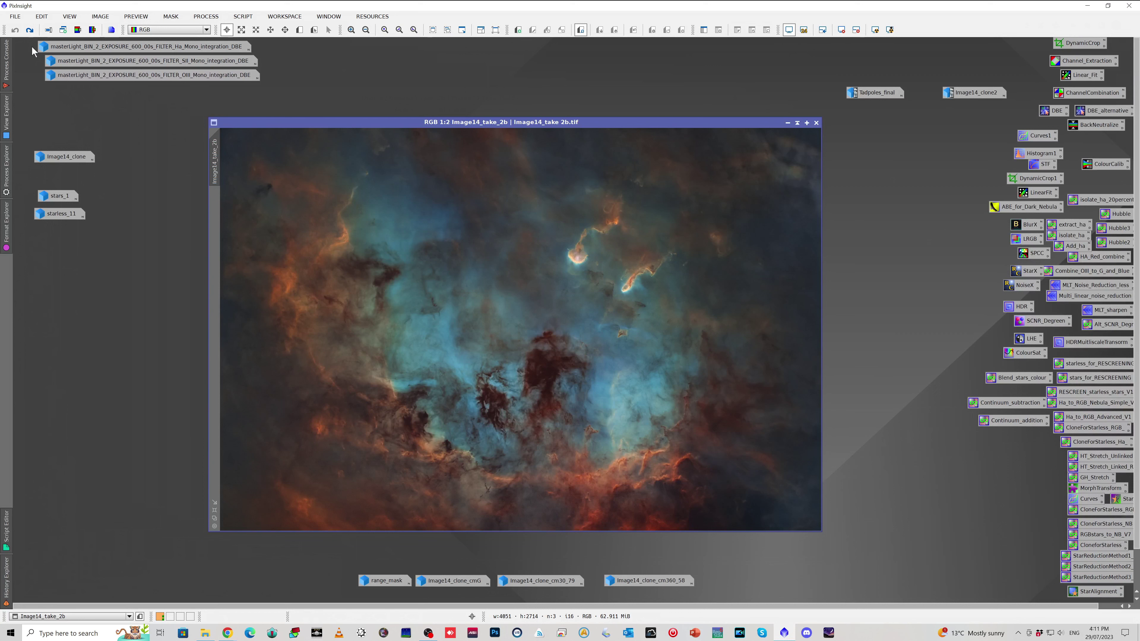
Step: Redo the next three edits on Image14_take_2b one at a time
left_click(30, 30)
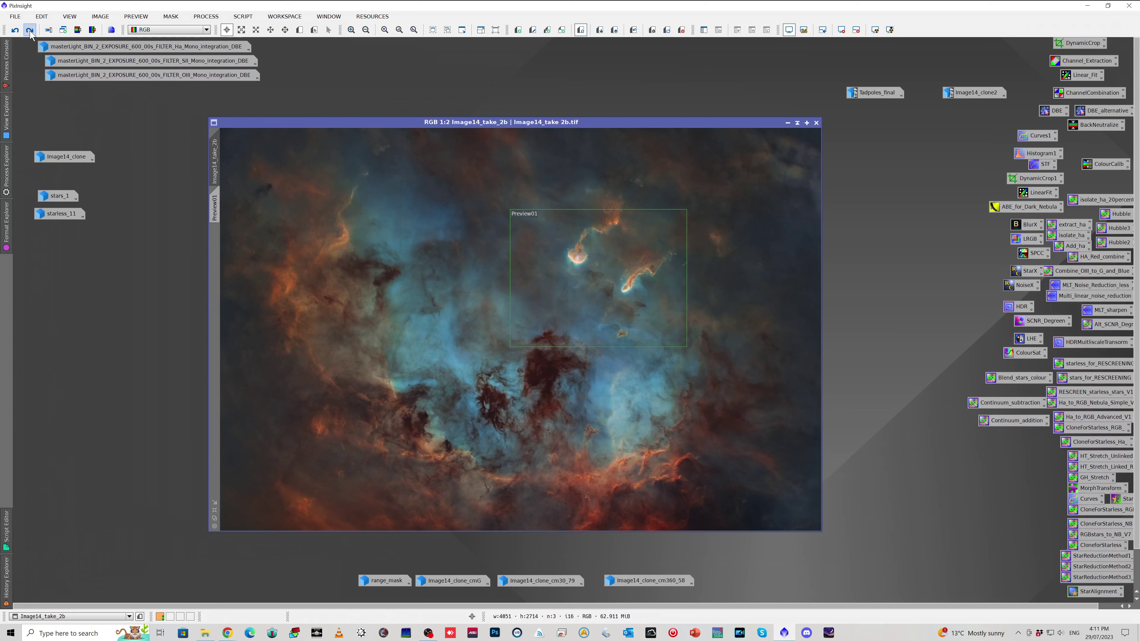
left_click(29, 30)
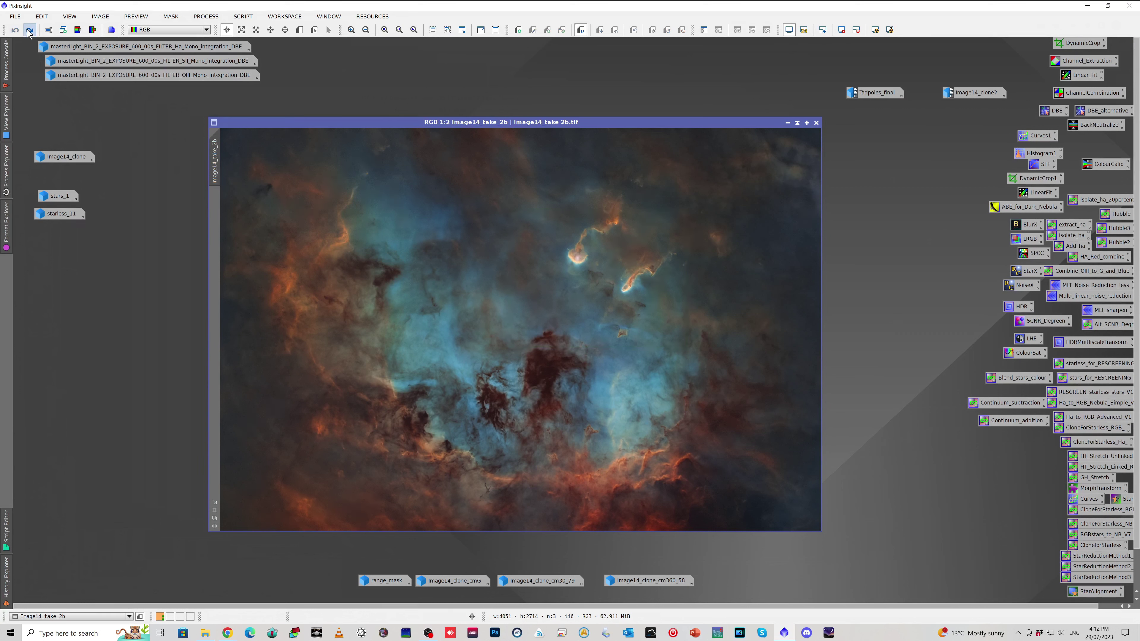
left_click(30, 30)
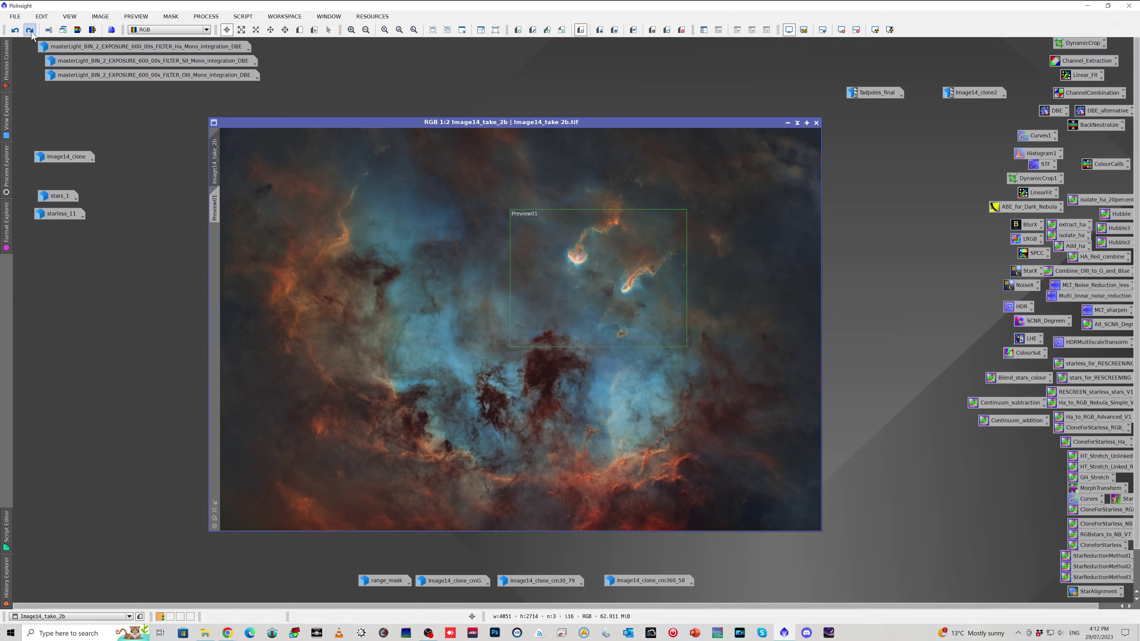
Step: Examine the tadpoles in Image14_take_2b at 2:1 and redo the next edit to compare their detail
scroll(586, 259, "up", 1)
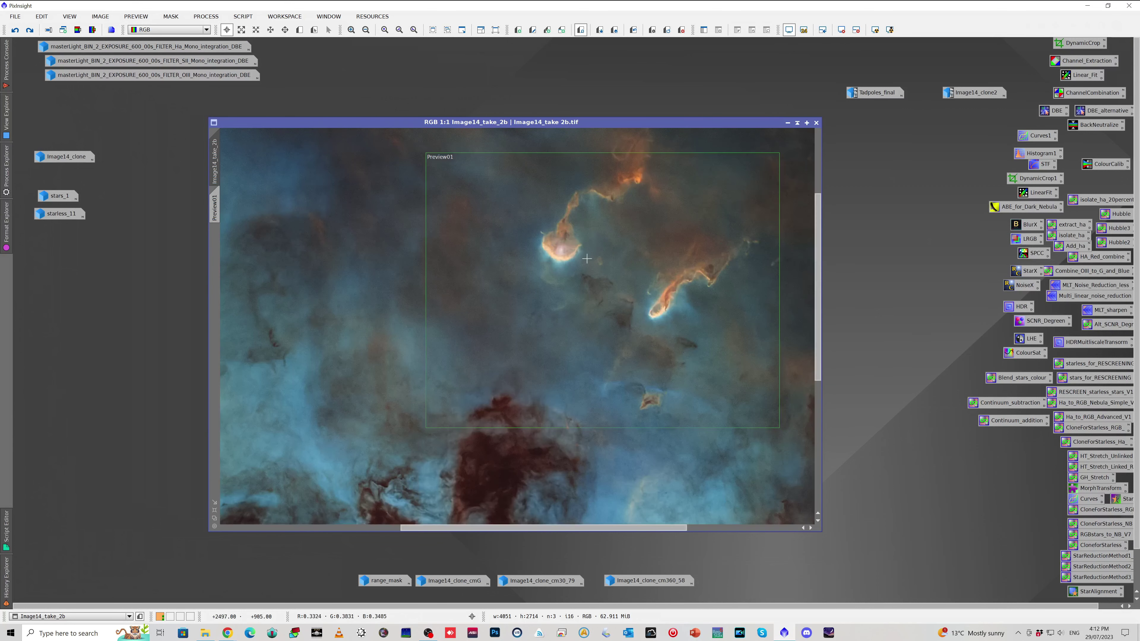
scroll(628, 230, "up", 1)
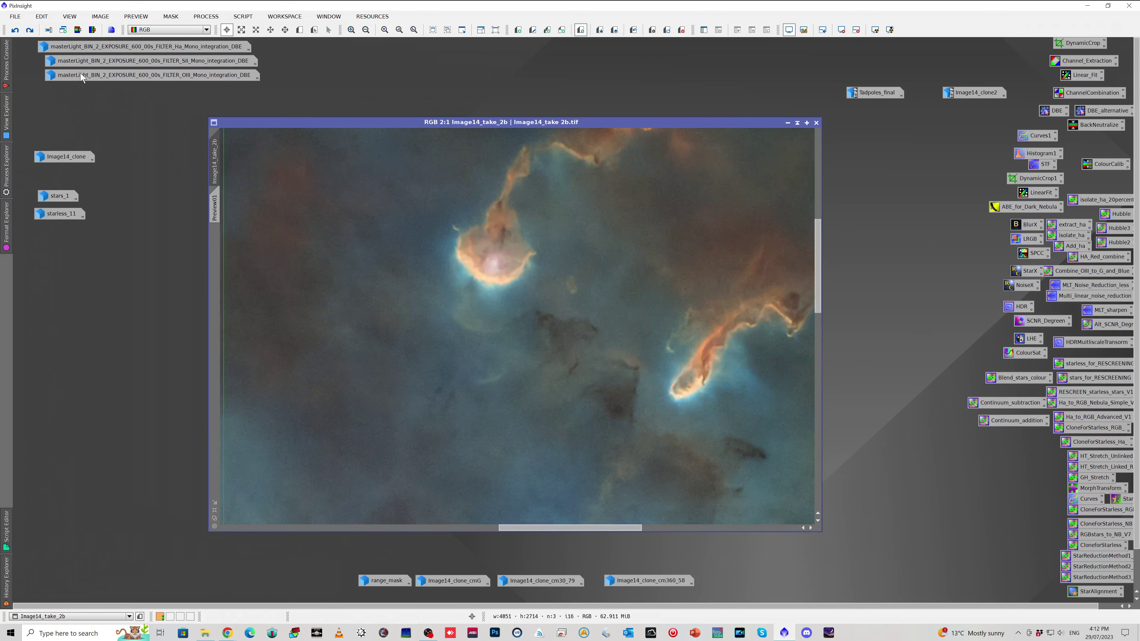
left_click(30, 30)
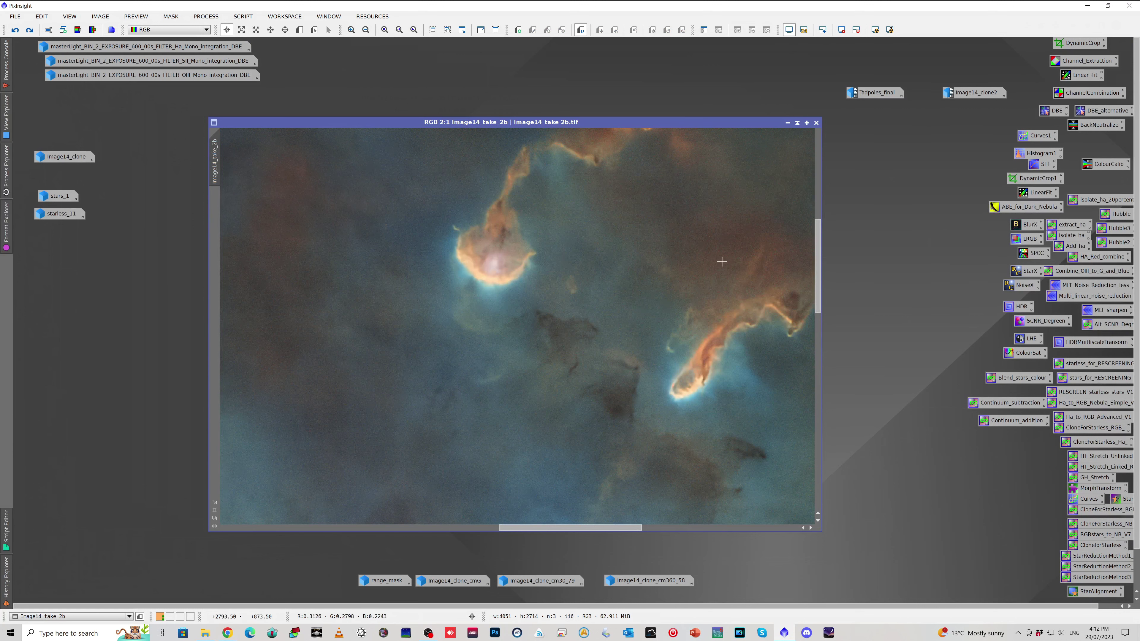
scroll(655, 341, "down", 1)
scroll(597, 321, "down", 1)
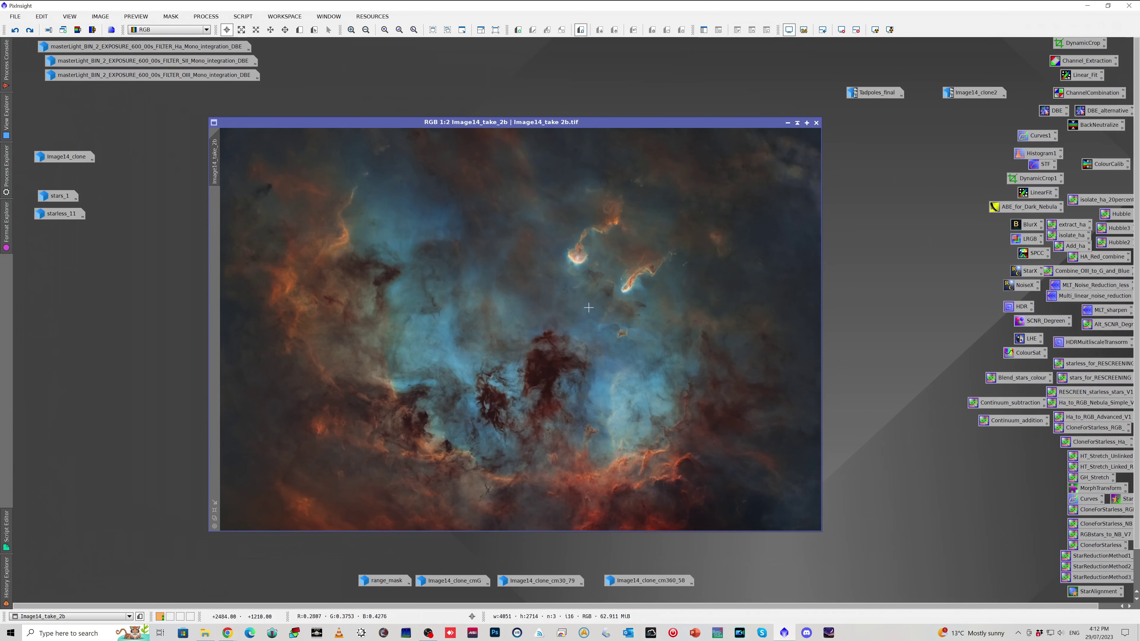
Step: Redo one more edit on Image14_take_2b and minimize the image
left_click(32, 32)
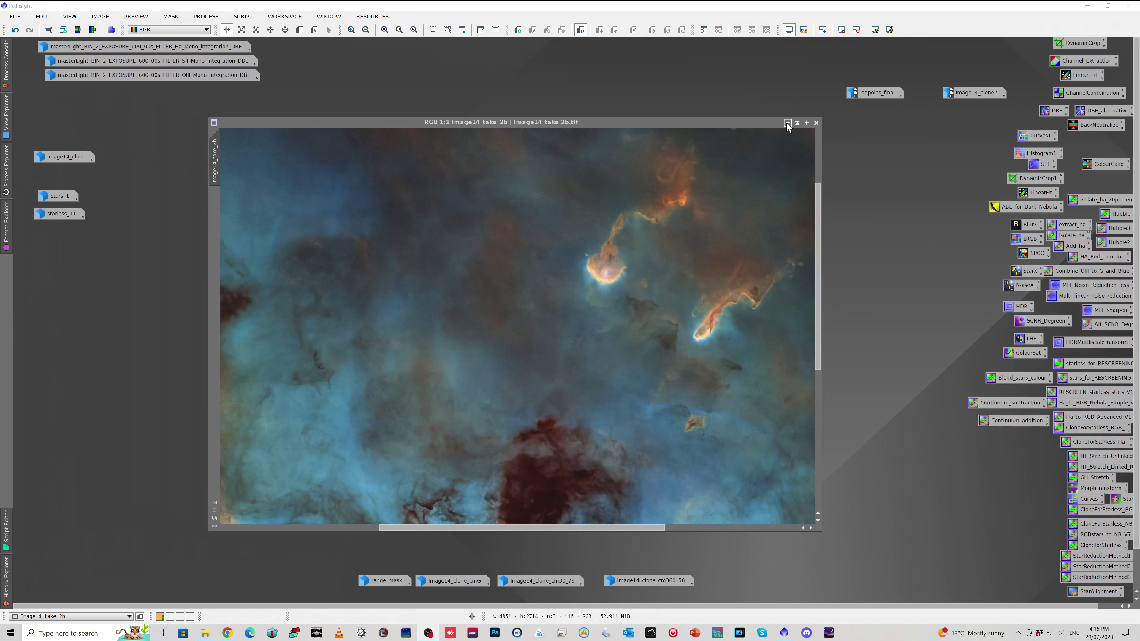
left_click(788, 124)
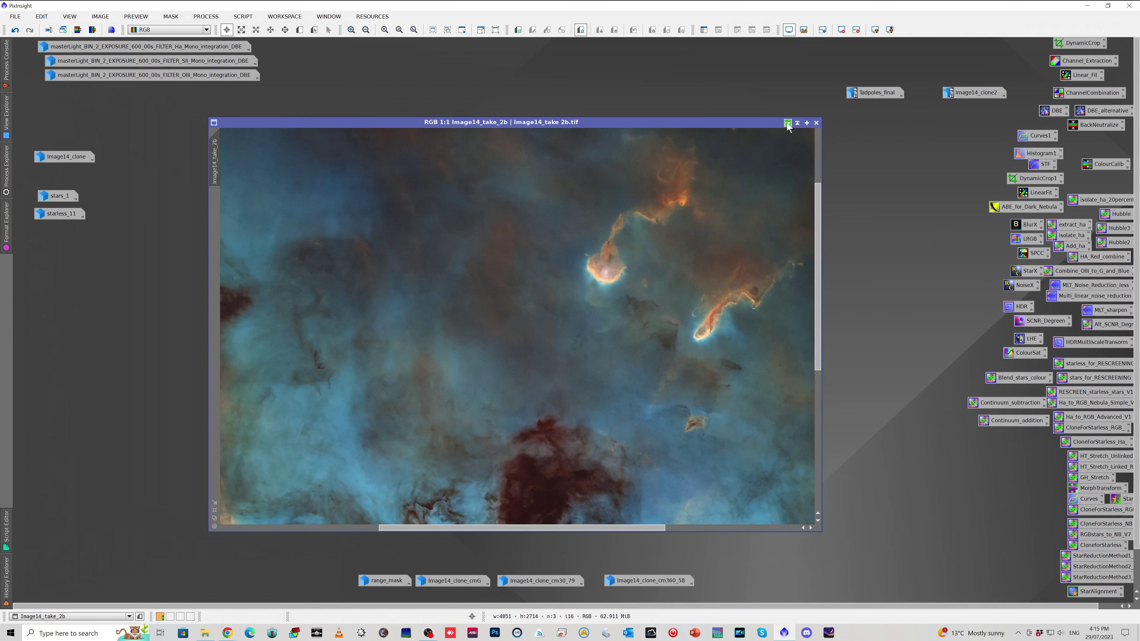
left_click(788, 123)
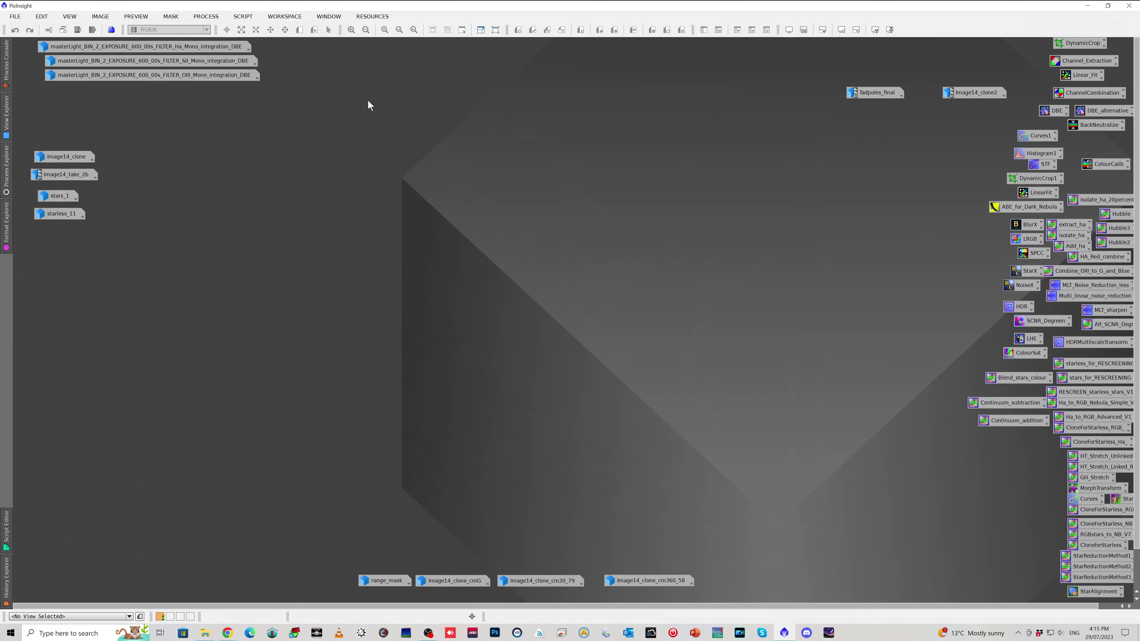
Step: Open the Ha master light image and redo its sharpening edit while viewing the tadpoles at 2:1
double_click(200, 48)
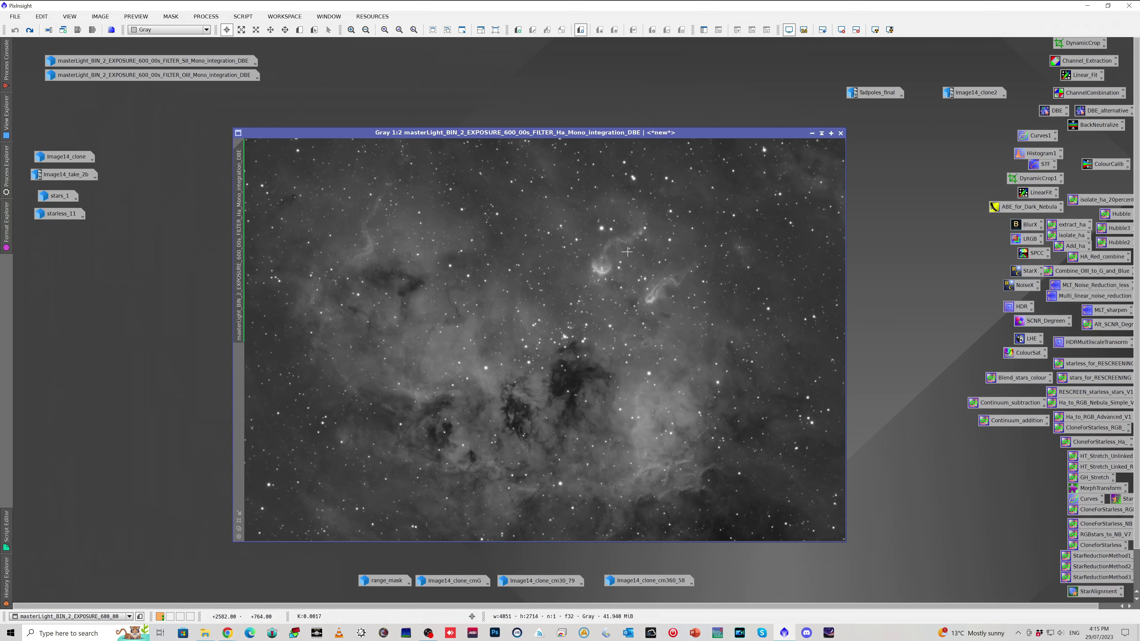
scroll(591, 244, "up", 1)
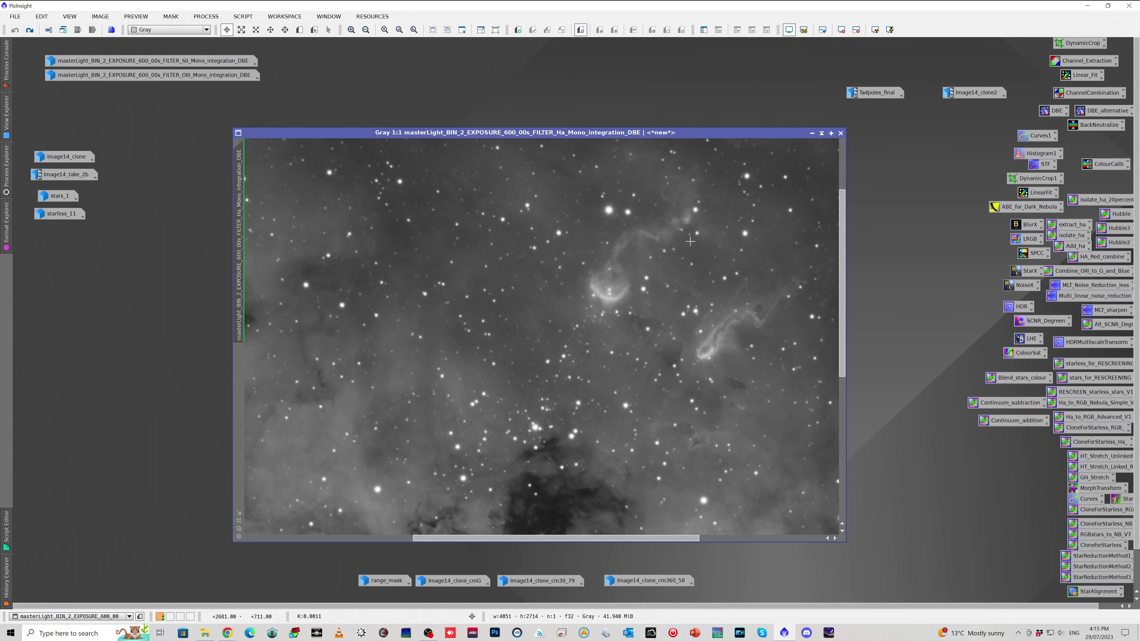
scroll(692, 248, "up", 1)
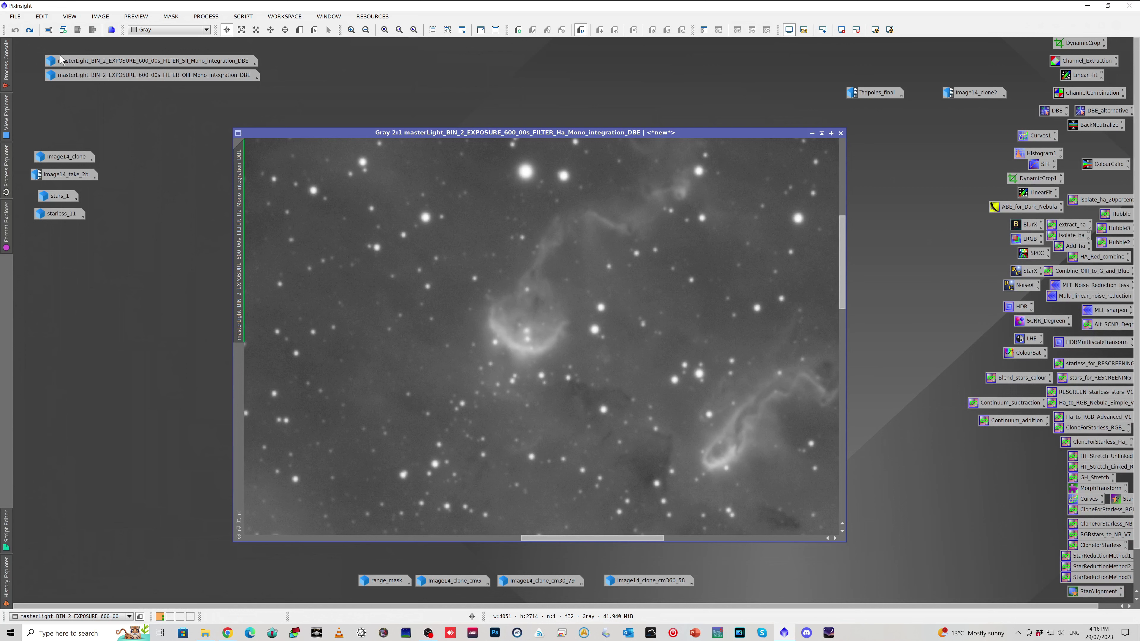
left_click(30, 30)
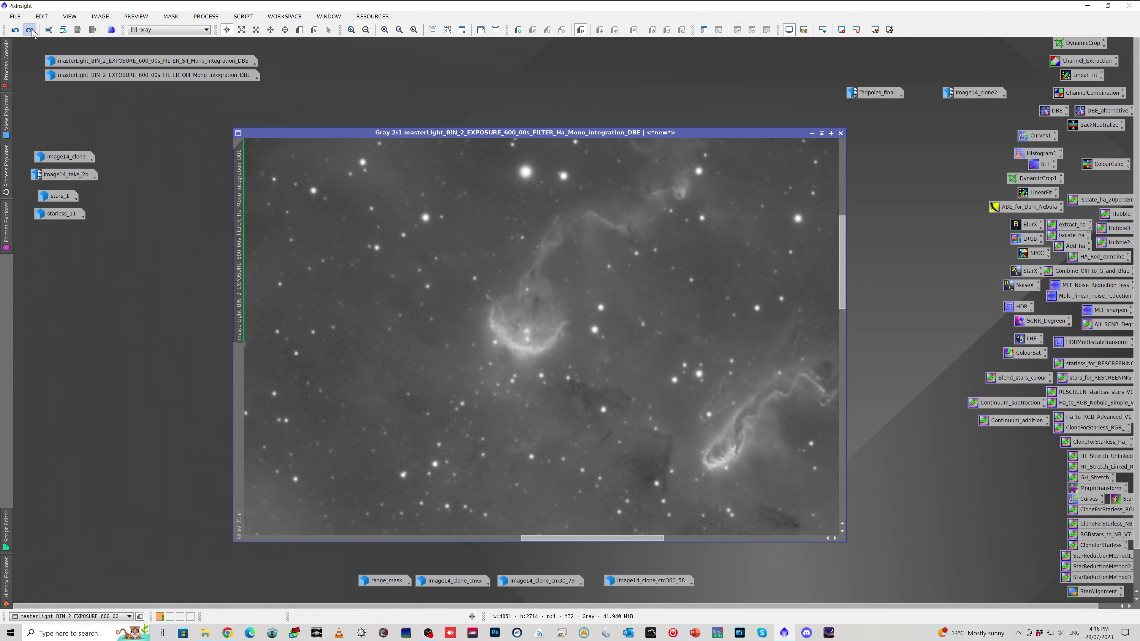
Step: Compare the Ha master with and without stars around the upper tadpole by redoing and undoing its star removal
scroll(344, 211, "up", 1)
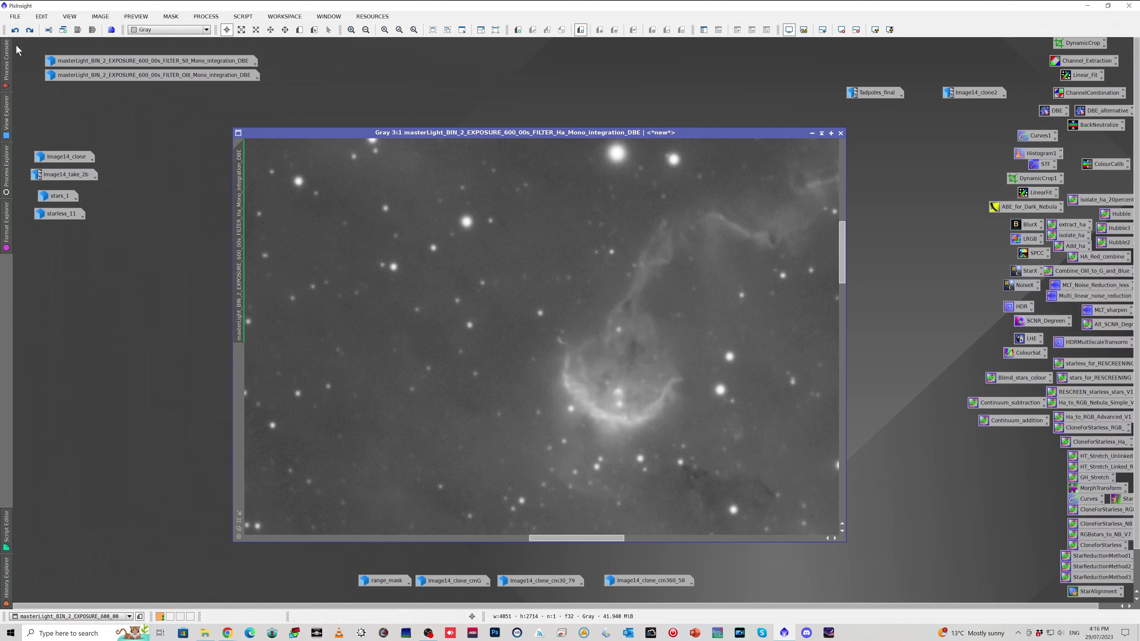
left_click(29, 30)
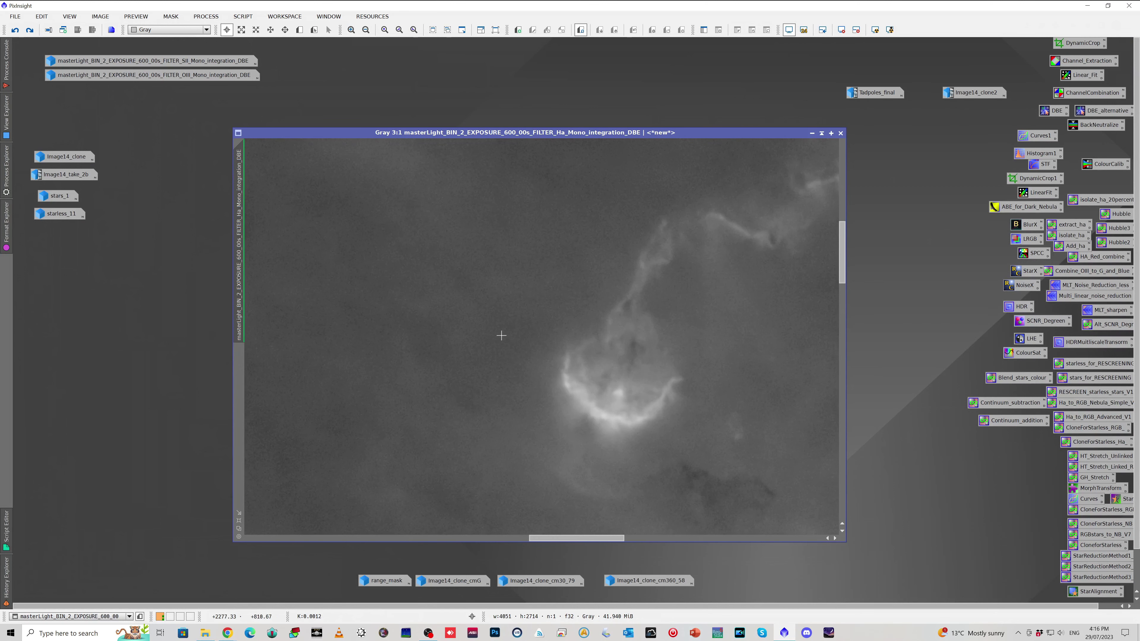
left_click(16, 30)
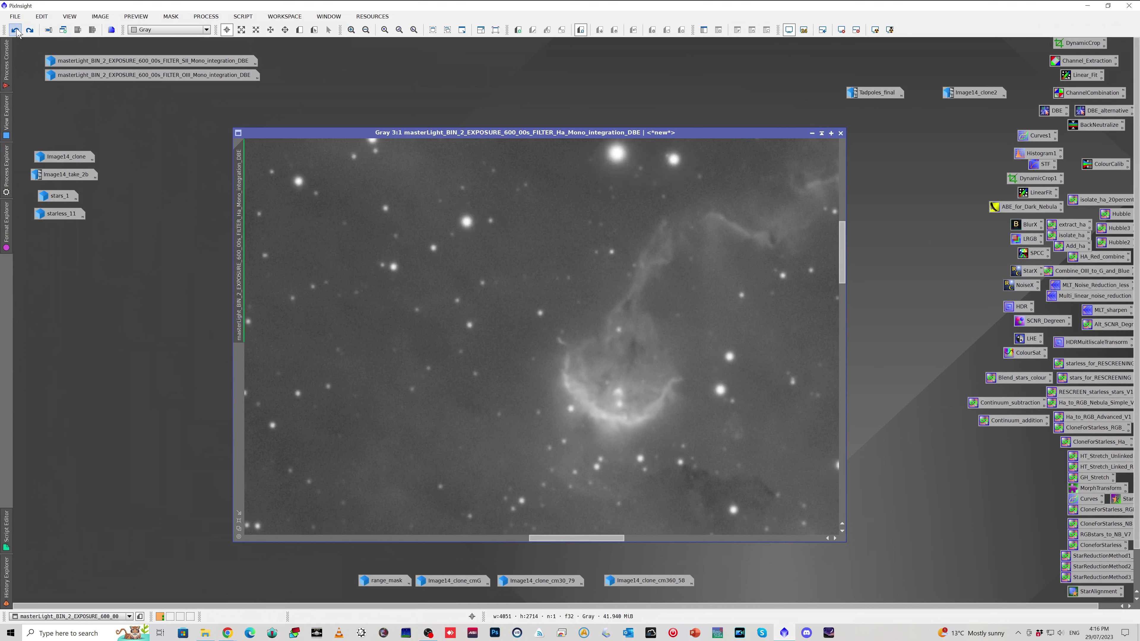
Step: Redo the Ha master's star removal and stretch, clear the screen stretch and minimize the image
left_click(30, 31)
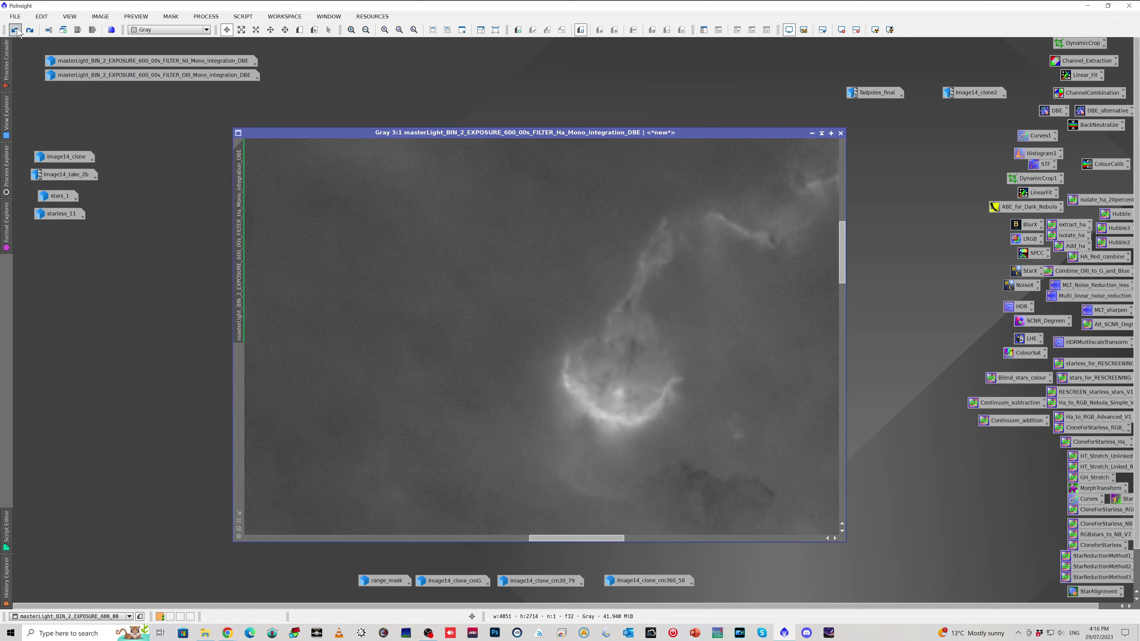
left_click(16, 31)
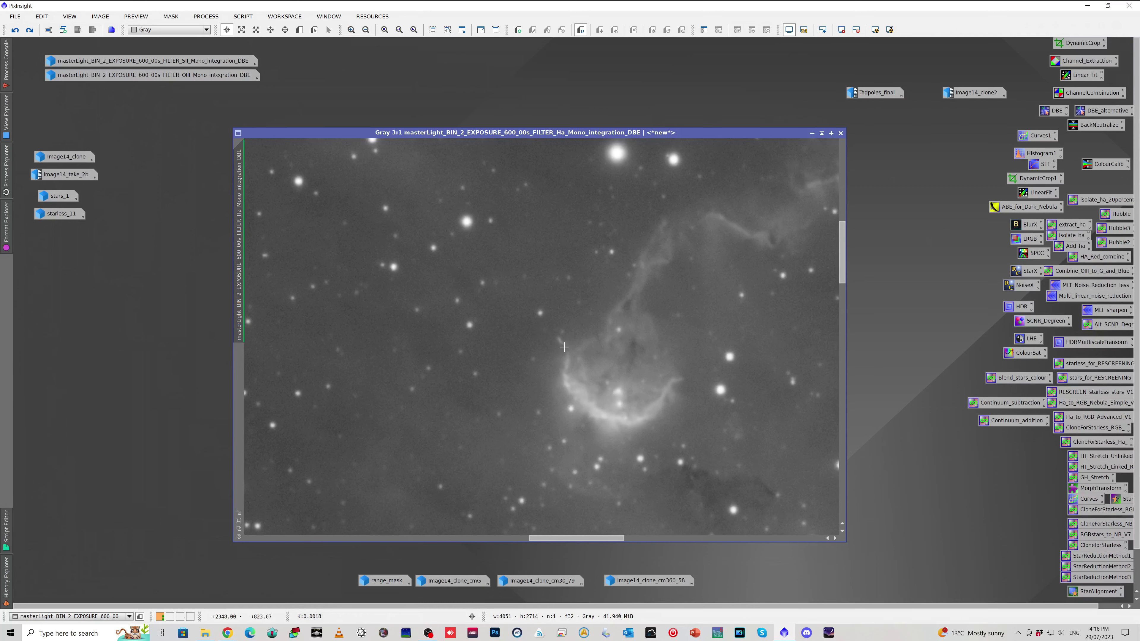
left_click(29, 30)
left_click(29, 30)
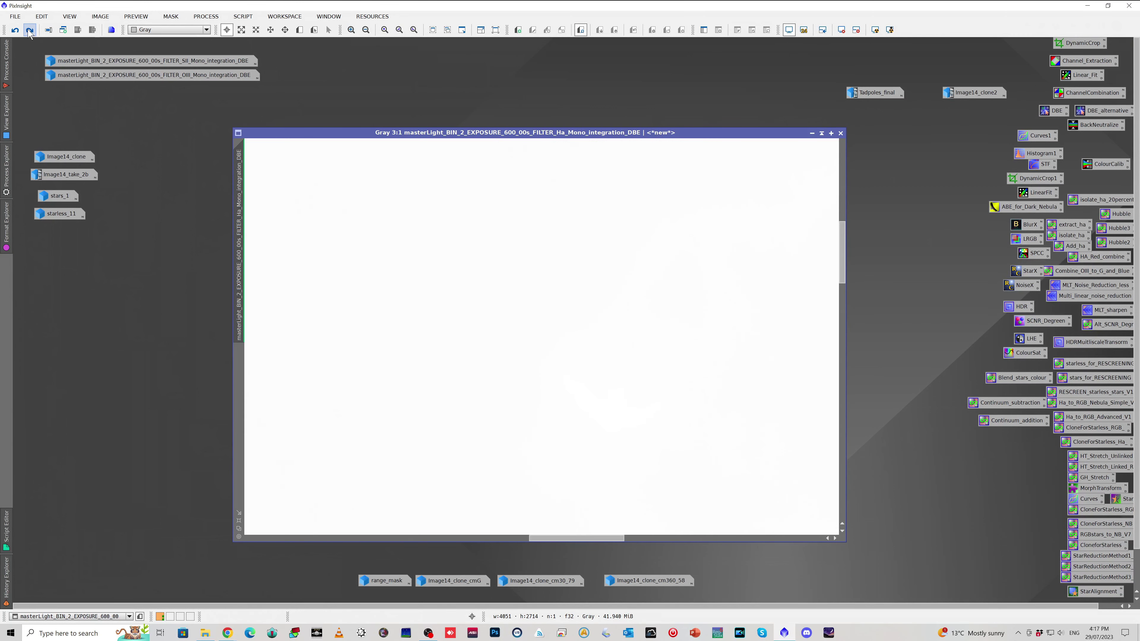
left_click(842, 30)
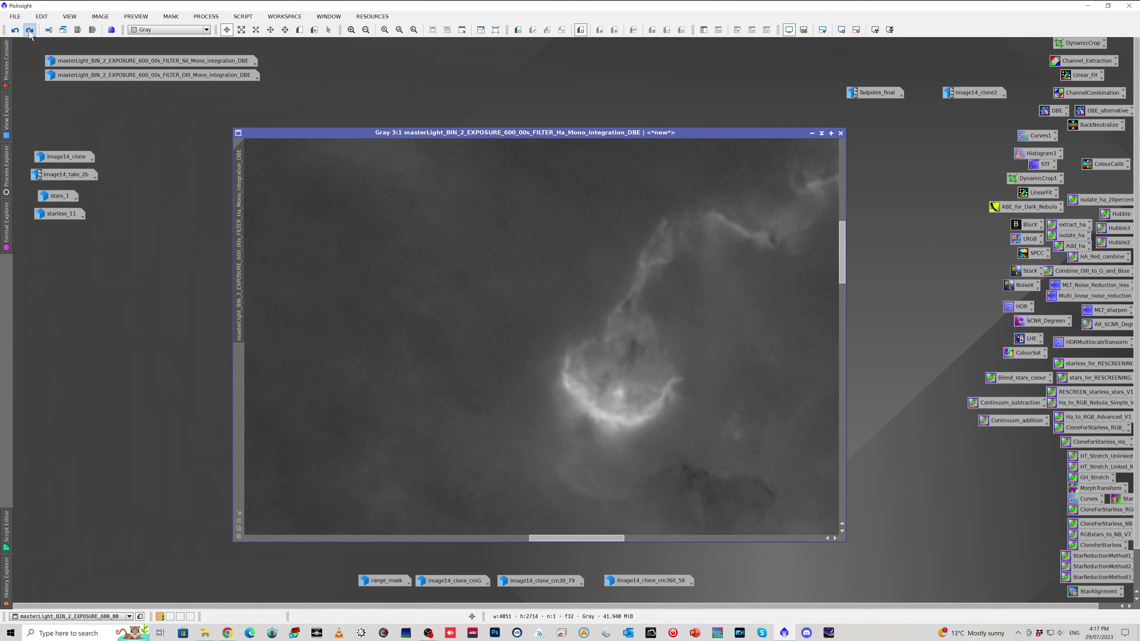
left_click(813, 134)
Step: Open Image14_clone2 and examine the whole nebula at 1:2, the tadpoles at 1:1 and the upper tadpole at 3:1
double_click(966, 94)
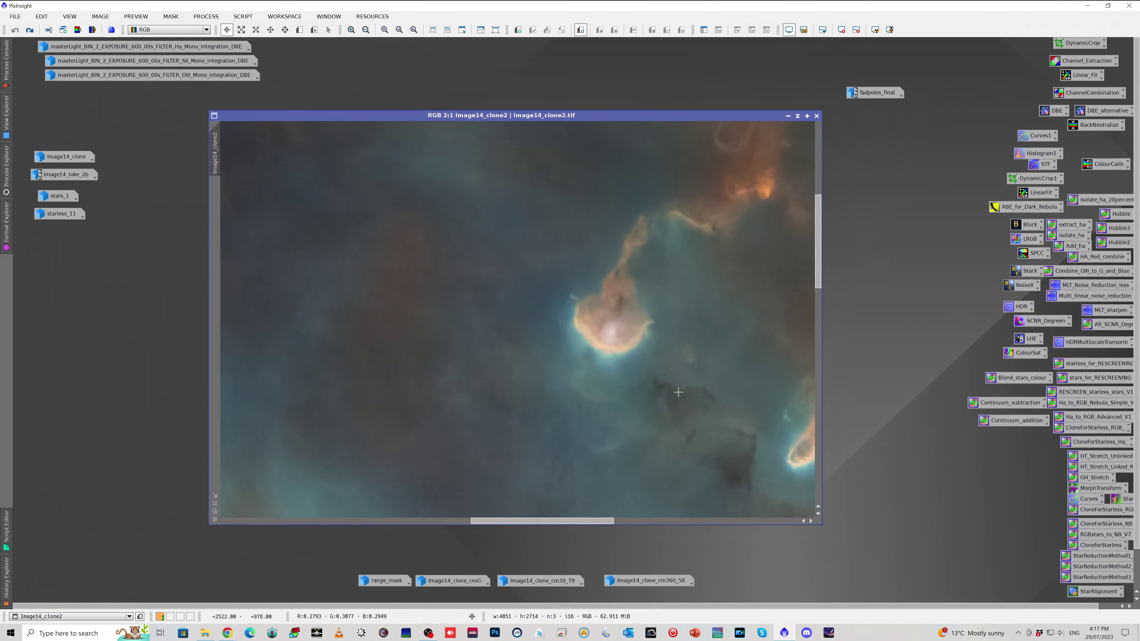
scroll(679, 392, "down", 2)
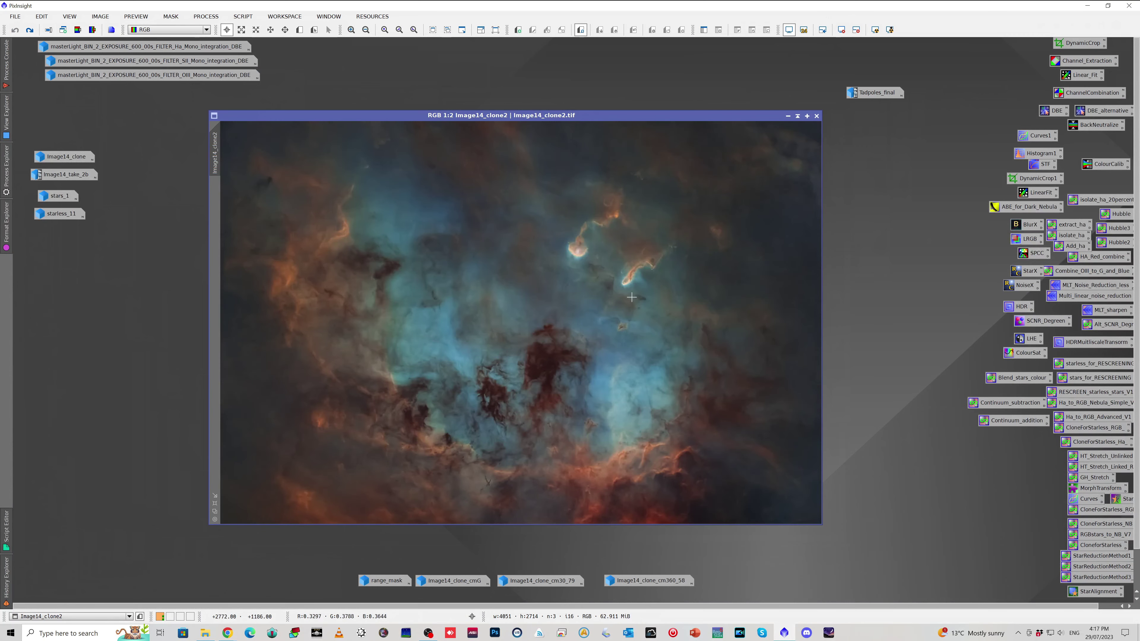
scroll(658, 433, "up", 1)
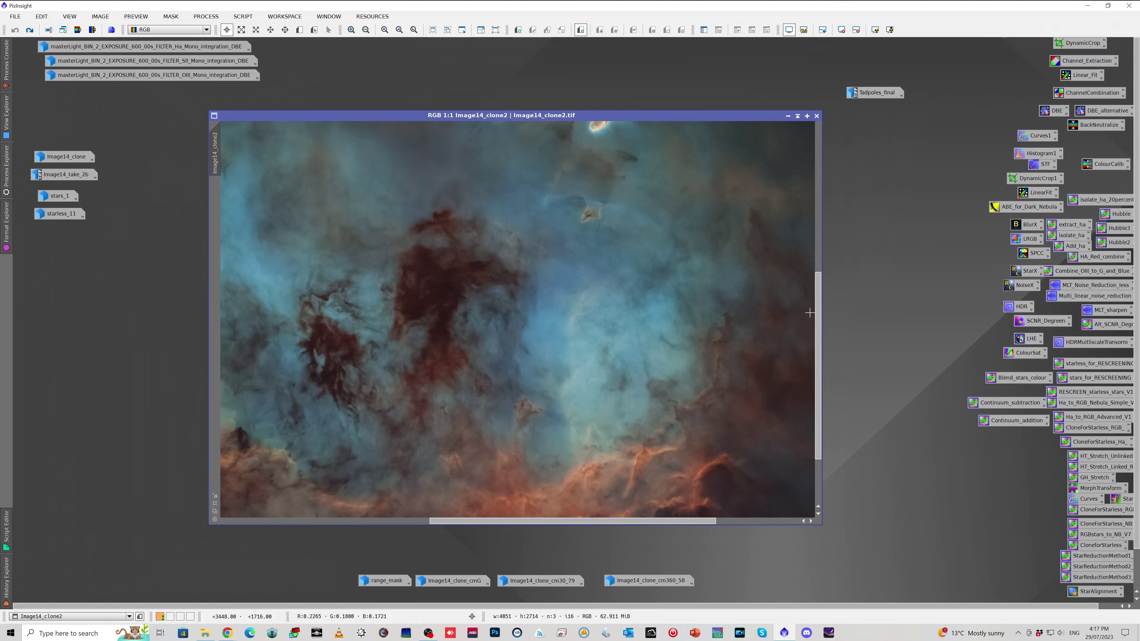
left_click_drag(819, 347, 789, 232)
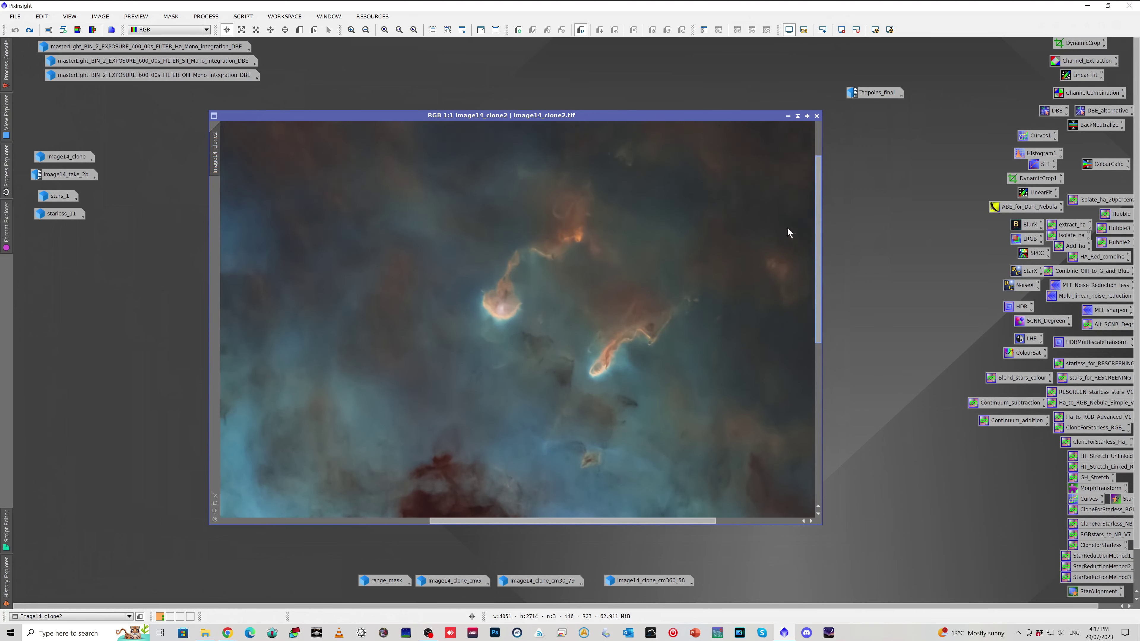
scroll(460, 325, "up", 1)
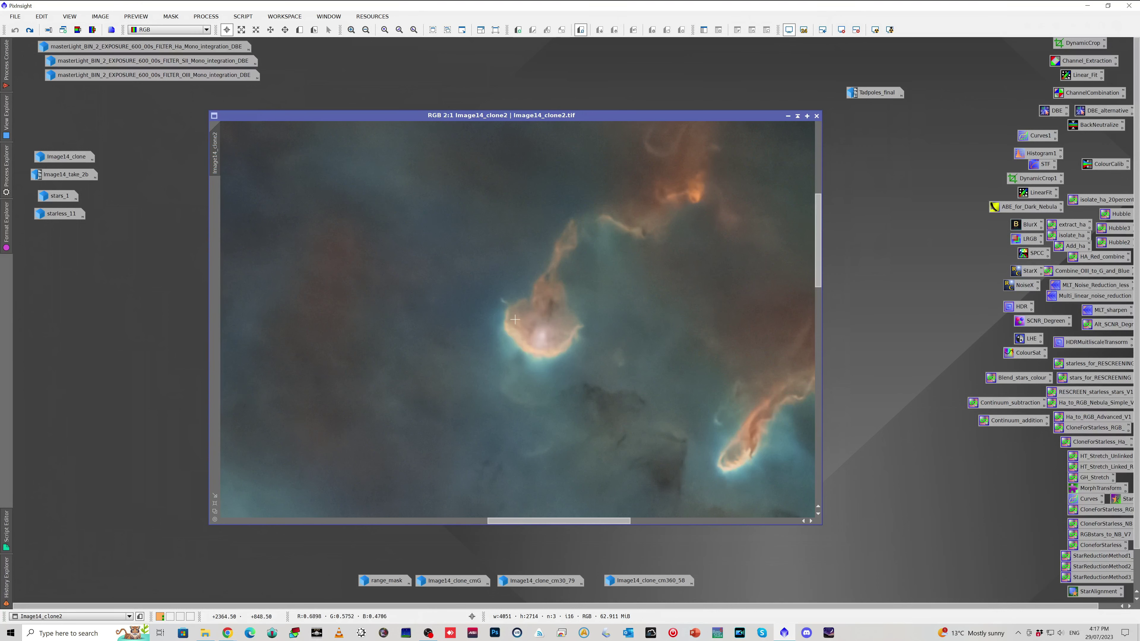
scroll(515, 320, "up", 1)
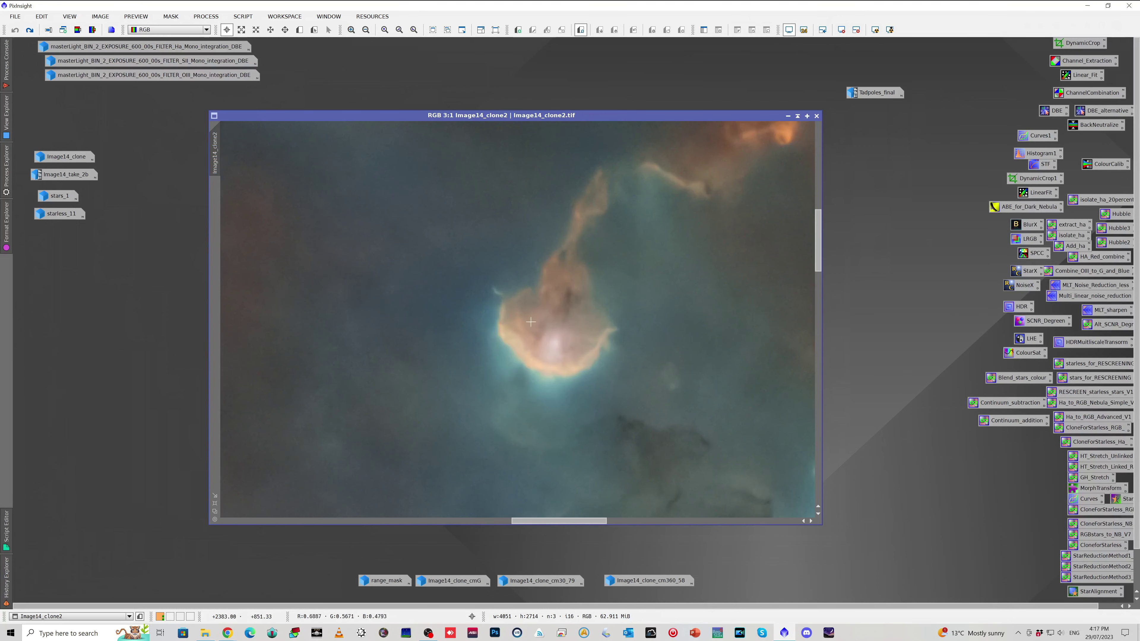
Step: Redo and undo the next edit on Image14_clone2 to compare the upper tadpole's detail, and minimize the image
left_click(30, 30)
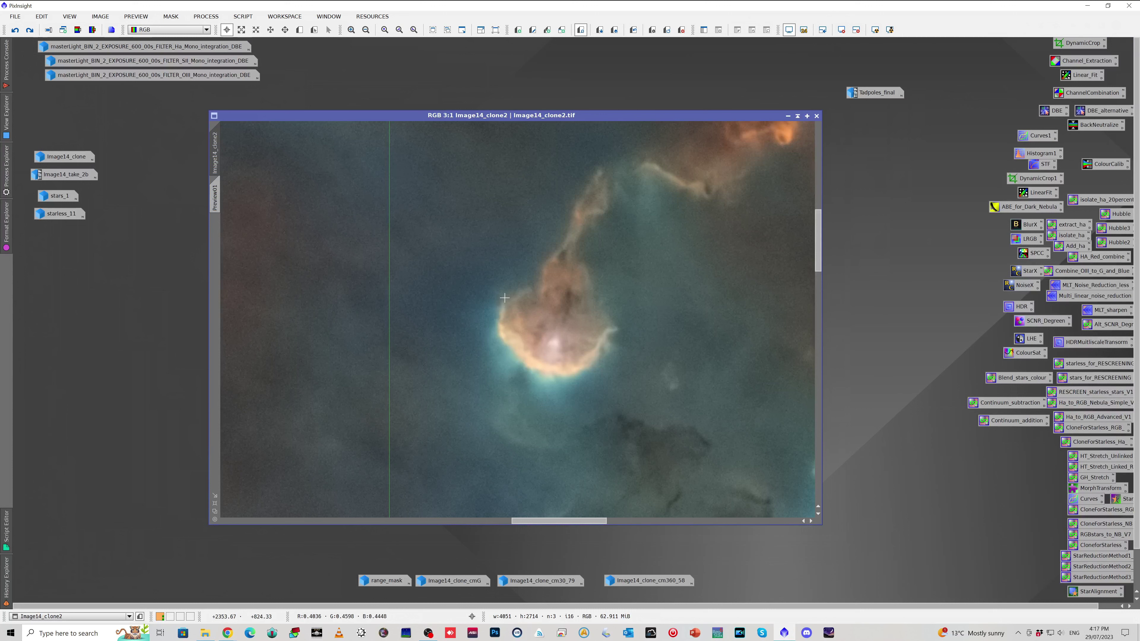
left_click(21, 32)
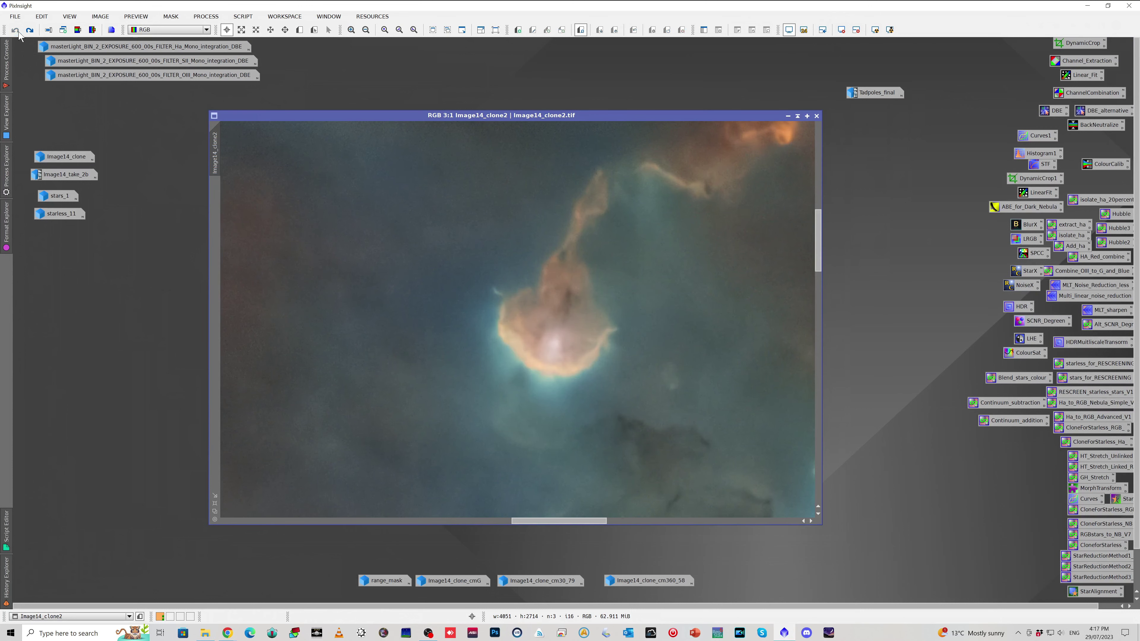
left_click(789, 116)
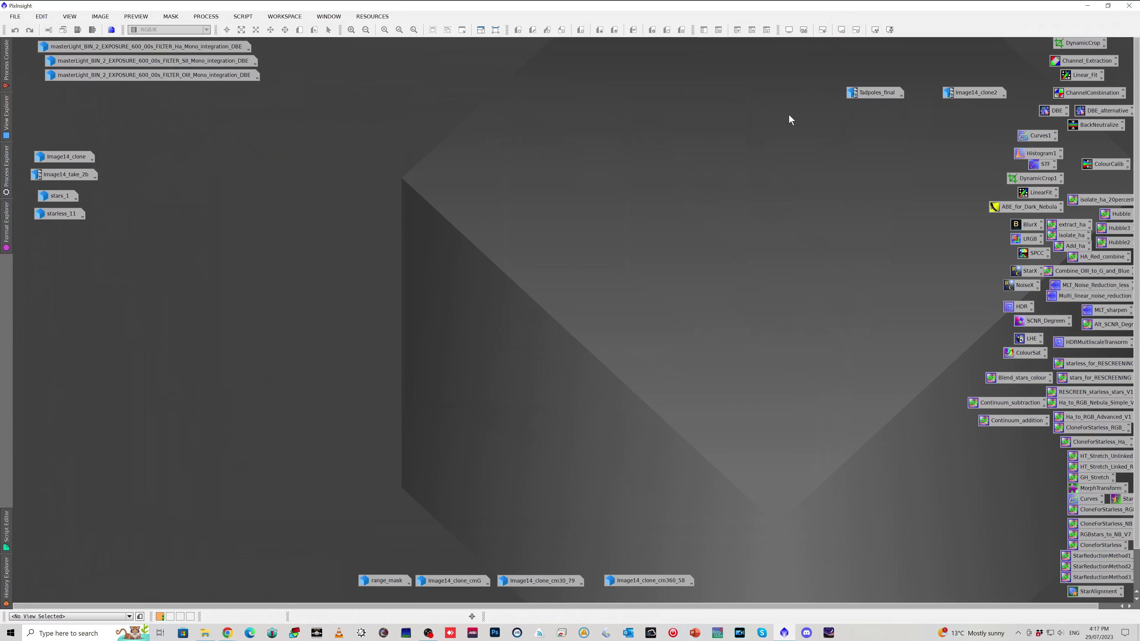
Step: Place the minimized Tadpoles_final above Image14_clone2, and inspect the upper tadpole in Image14_clone at 2:1 before minimizing it
left_click_drag(864, 93, 948, 68)
double_click(64, 157)
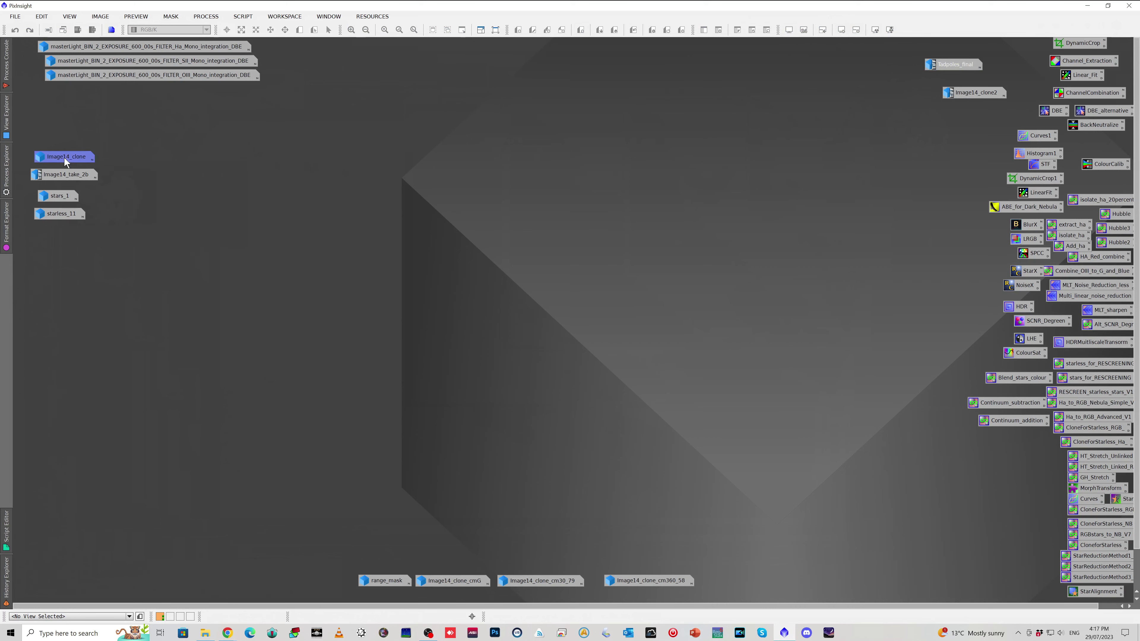
scroll(580, 254, "up", 2)
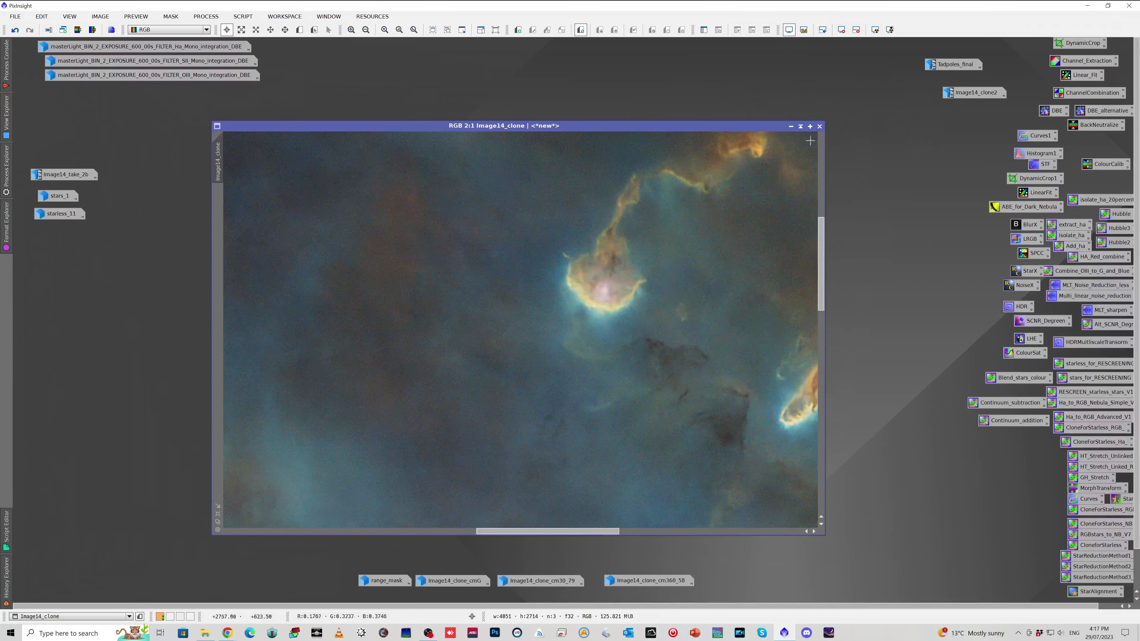
left_click(791, 126)
Step: Open Image14_take_2b, examine its upper tadpole at 2:1 and minimize it
double_click(73, 173)
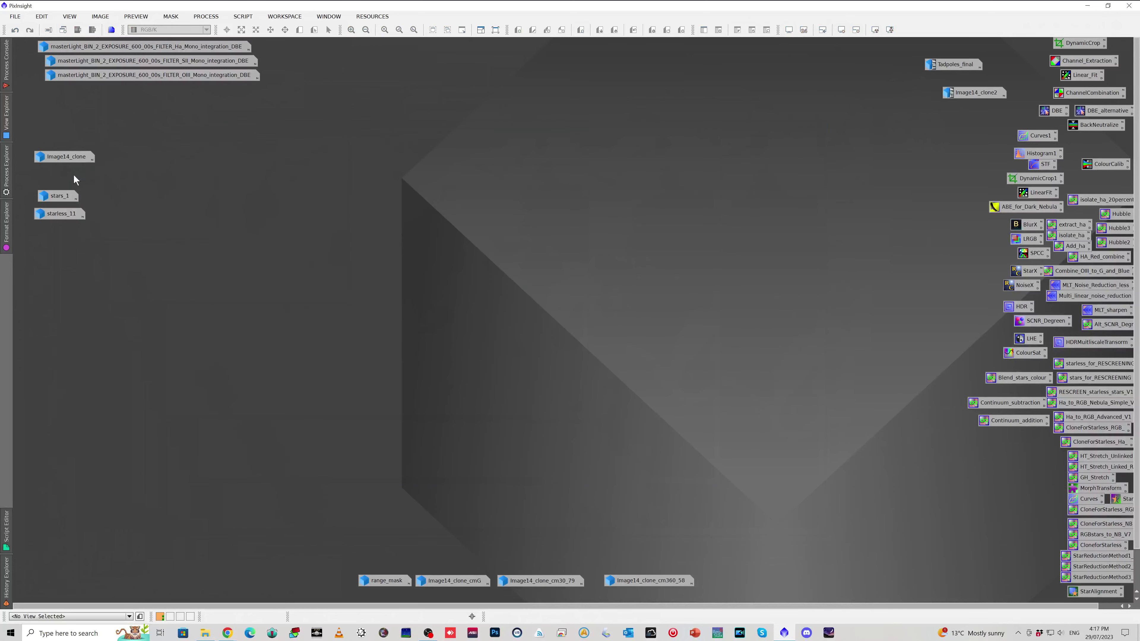
scroll(611, 220, "up", 1)
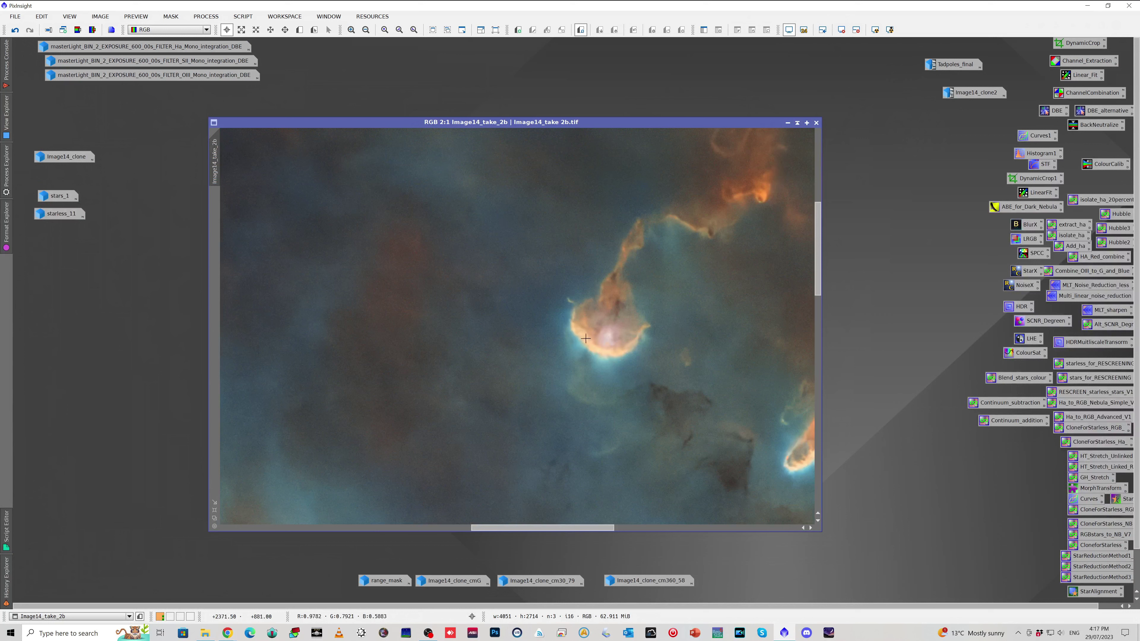
left_click(789, 123)
Step: Open the stars_1 image at 2:1, redo its next two edits and minimize it
double_click(53, 198)
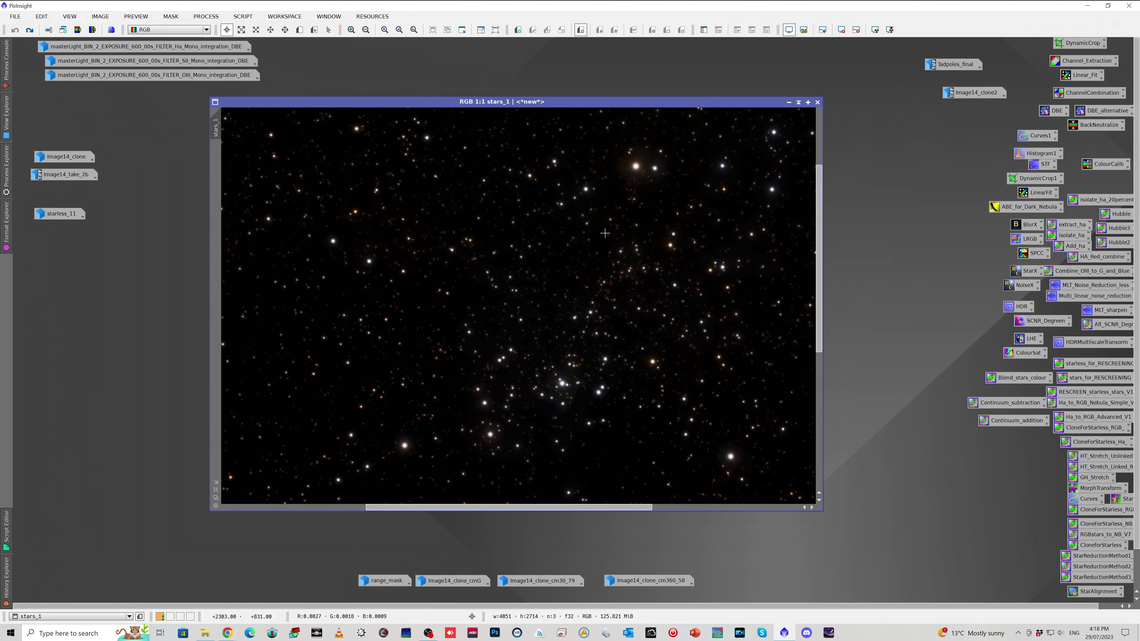
scroll(605, 233, "up", 1)
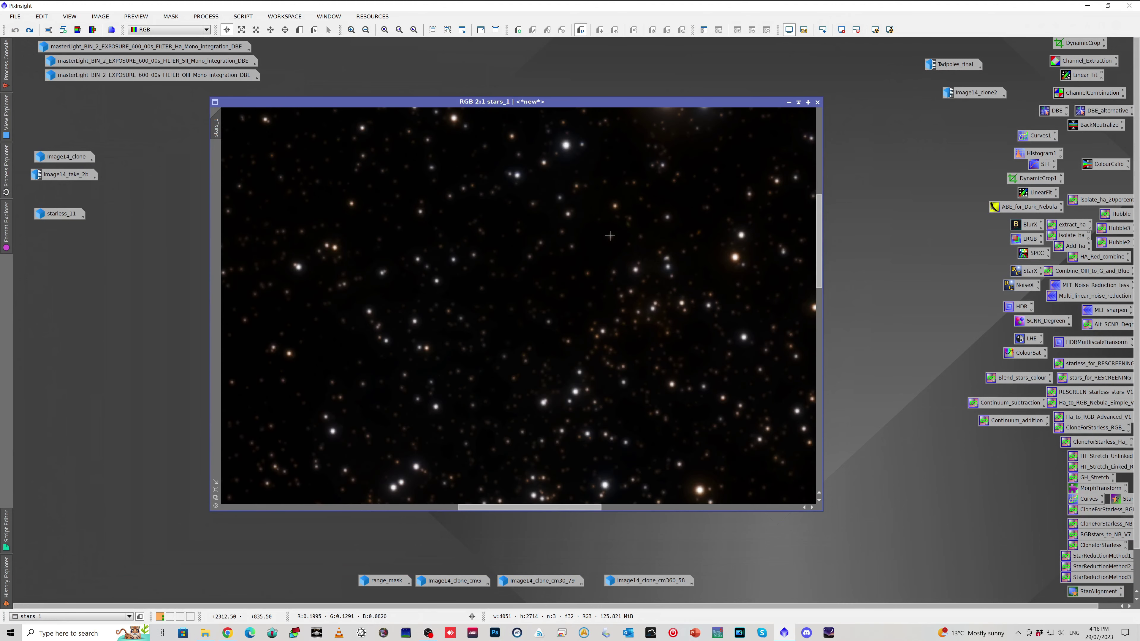
left_click(30, 30)
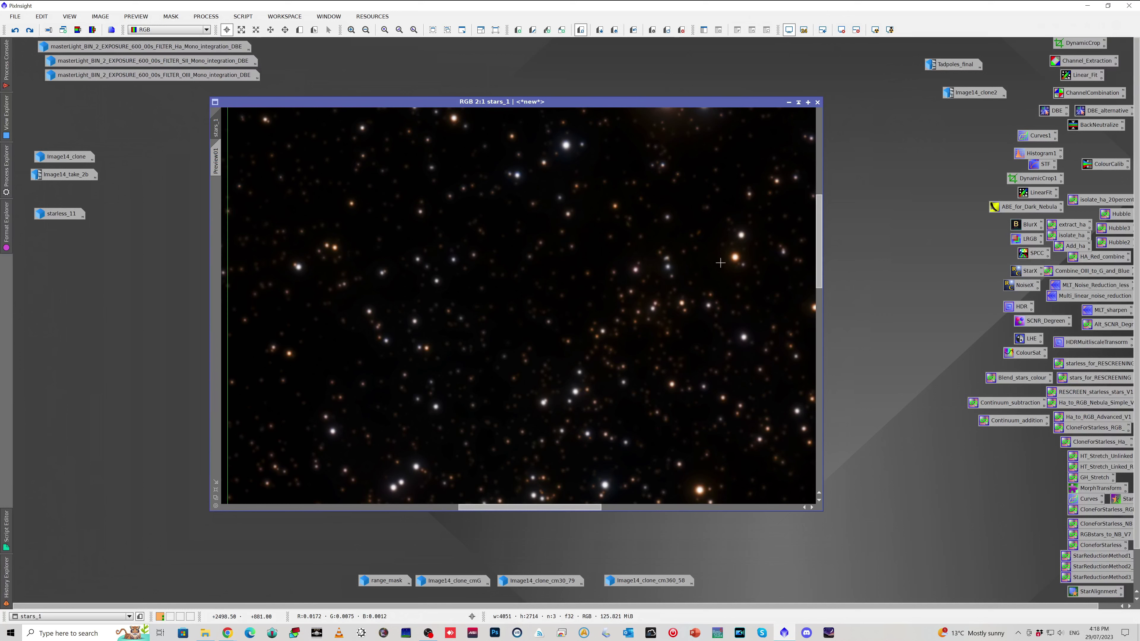
left_click(29, 32)
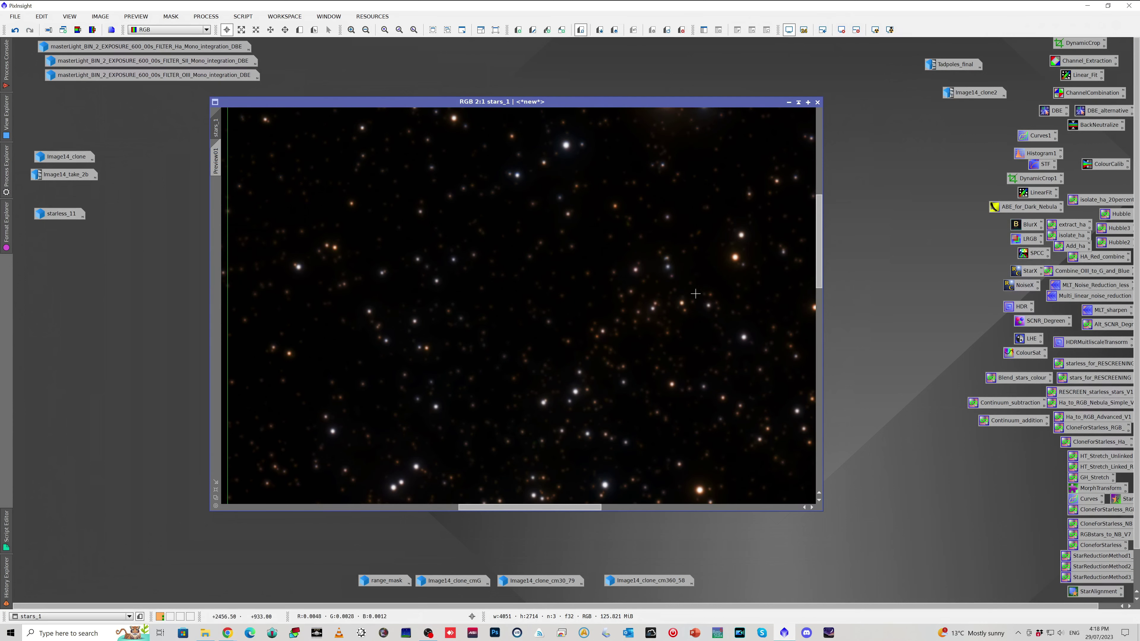
left_click(789, 103)
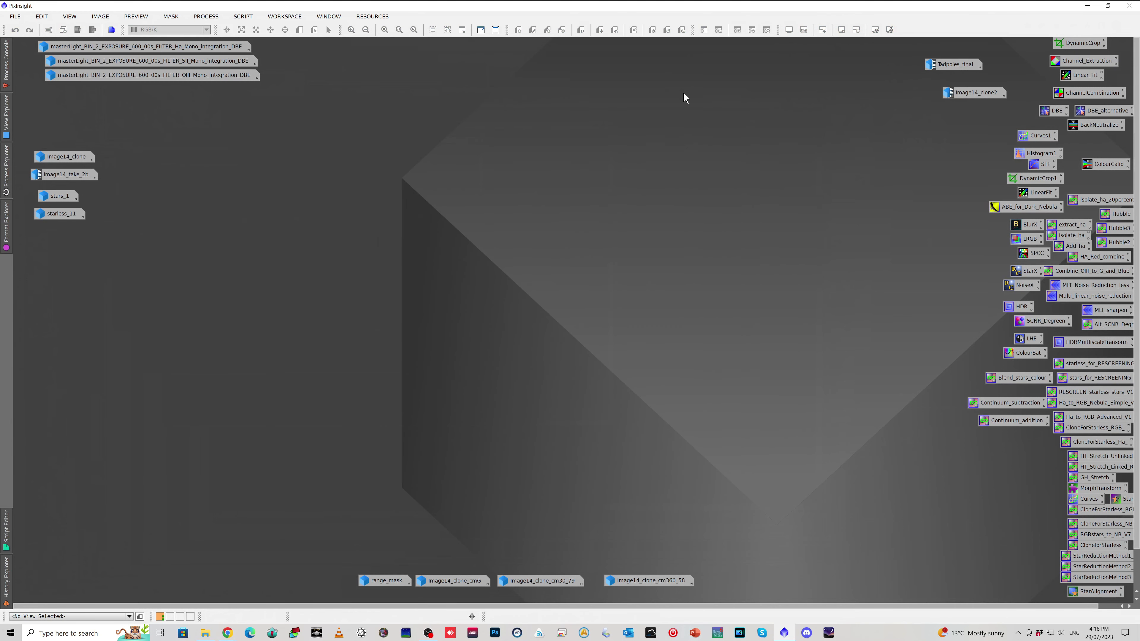
Step: Open Tadpoles_final, centre its window and examine the finished image at 1:2, 1:1 and 2:1 around the tadpoles
double_click(950, 66)
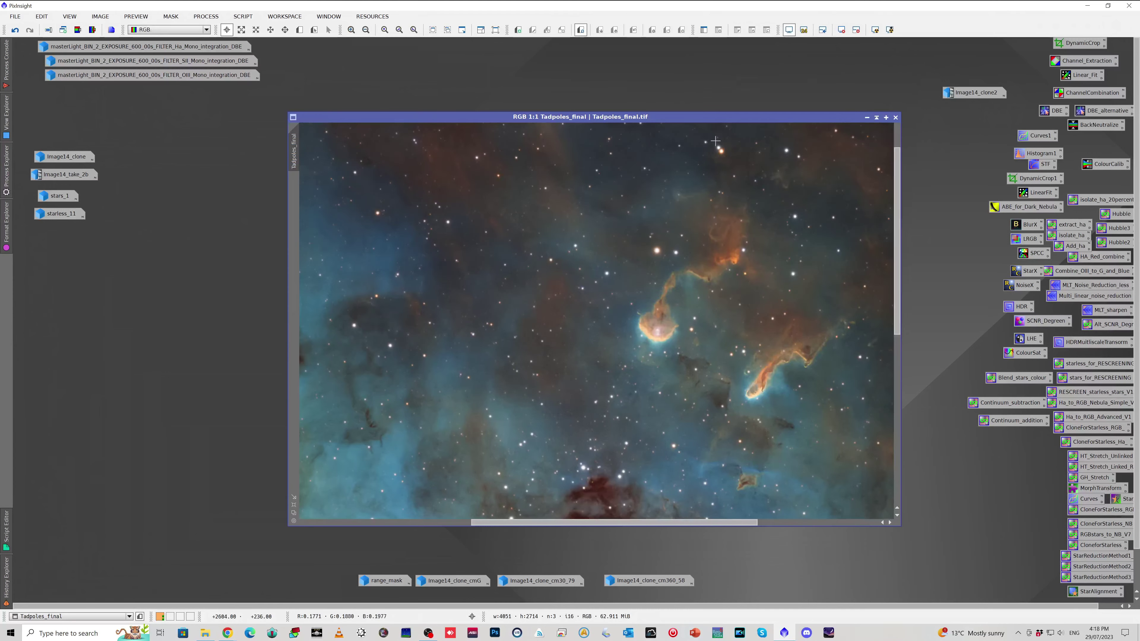
scroll(667, 198, "up", 1)
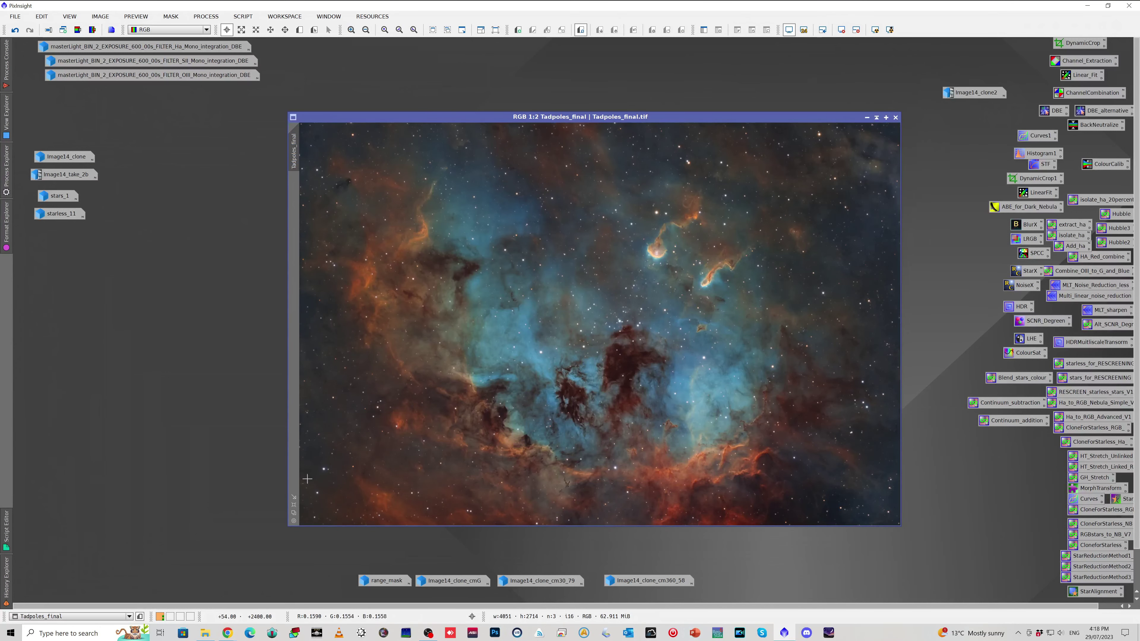
left_click_drag(584, 117, 521, 84)
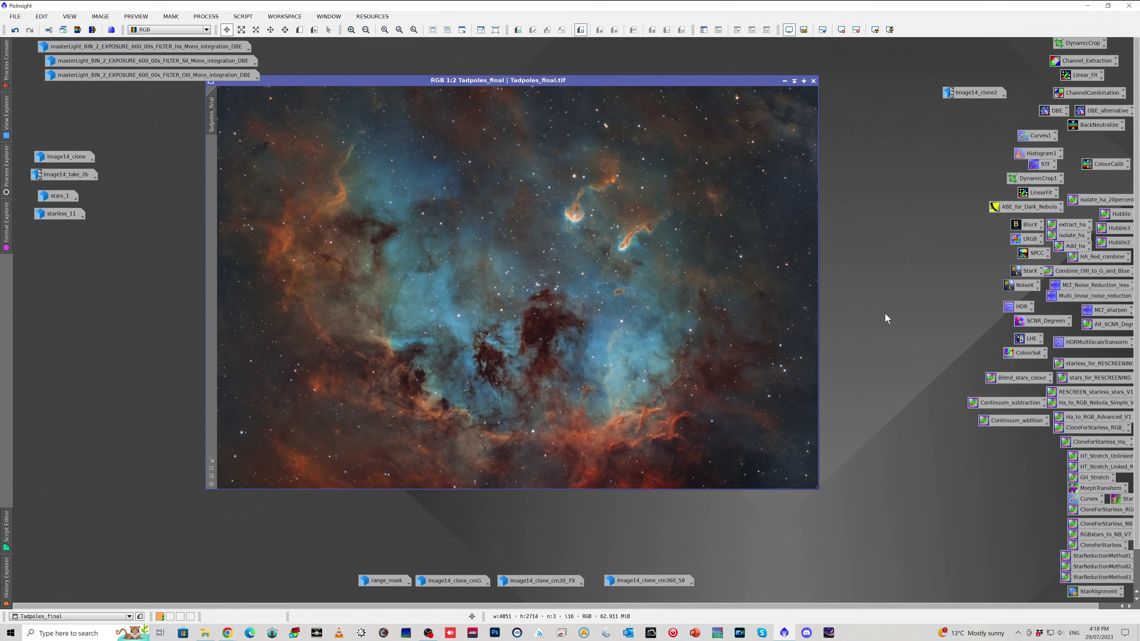
scroll(567, 180, "up", 1)
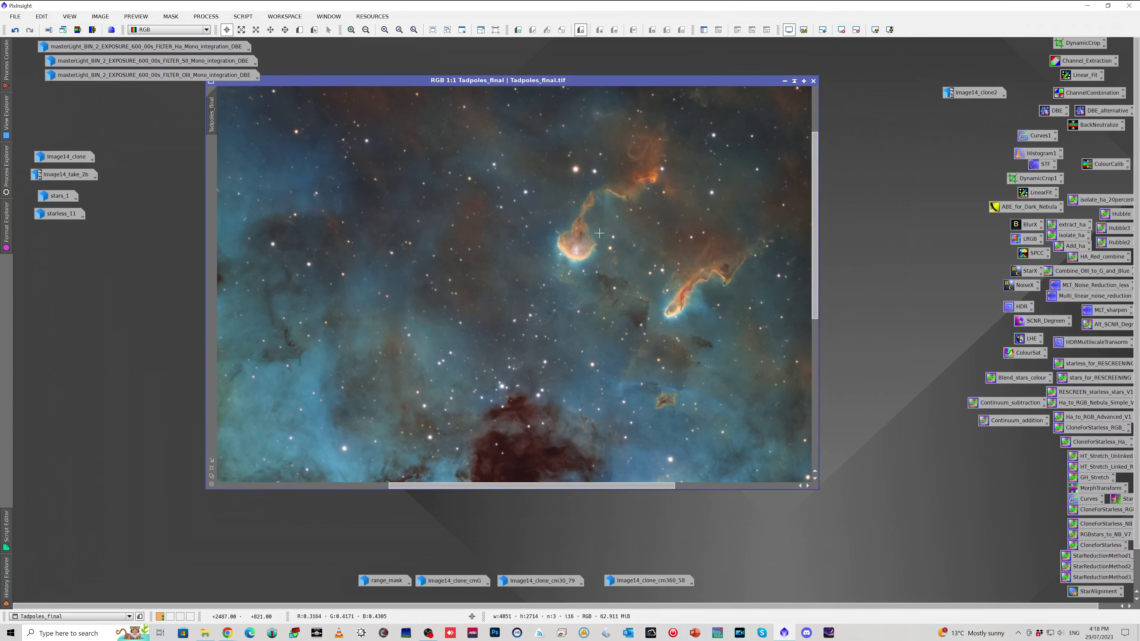
scroll(588, 207, "up", 1)
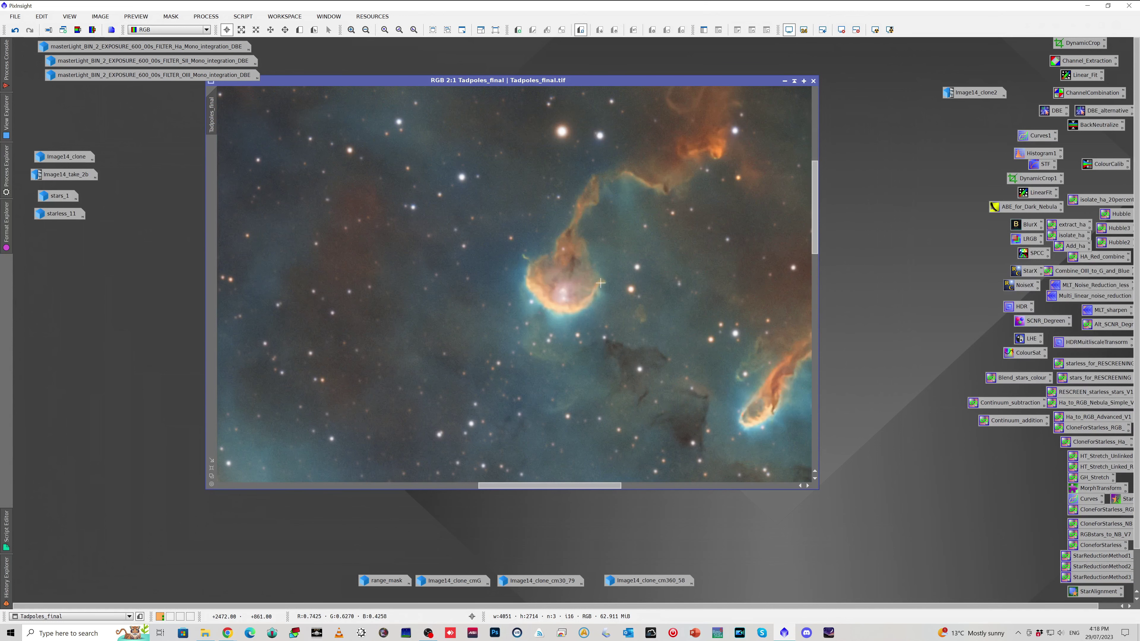
scroll(602, 281, "down", 1)
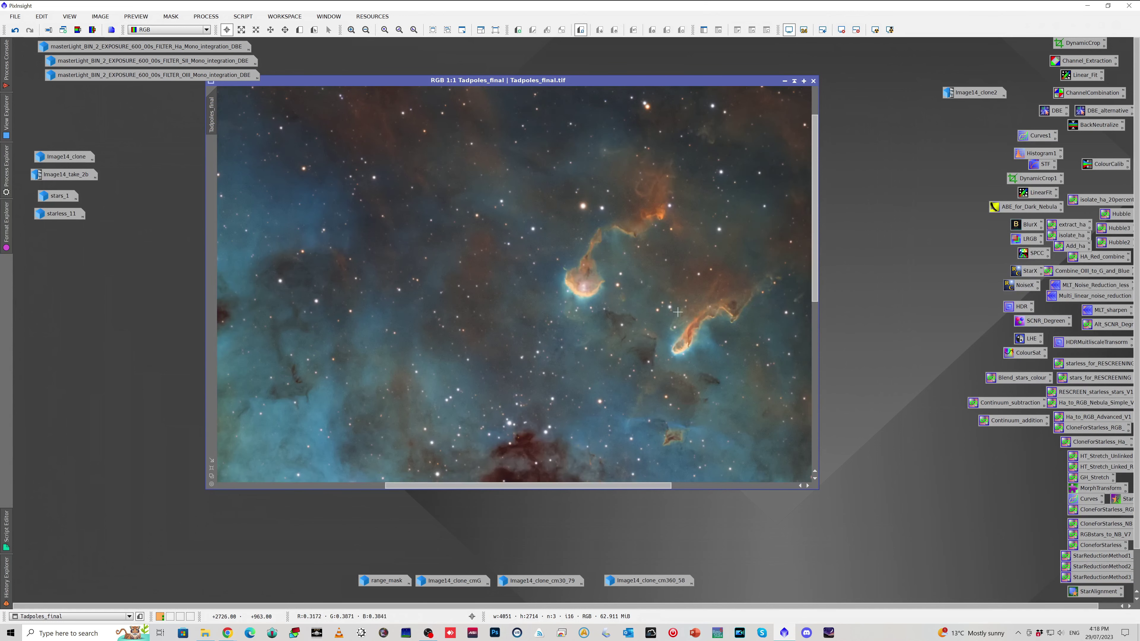
scroll(655, 305, "down", 1)
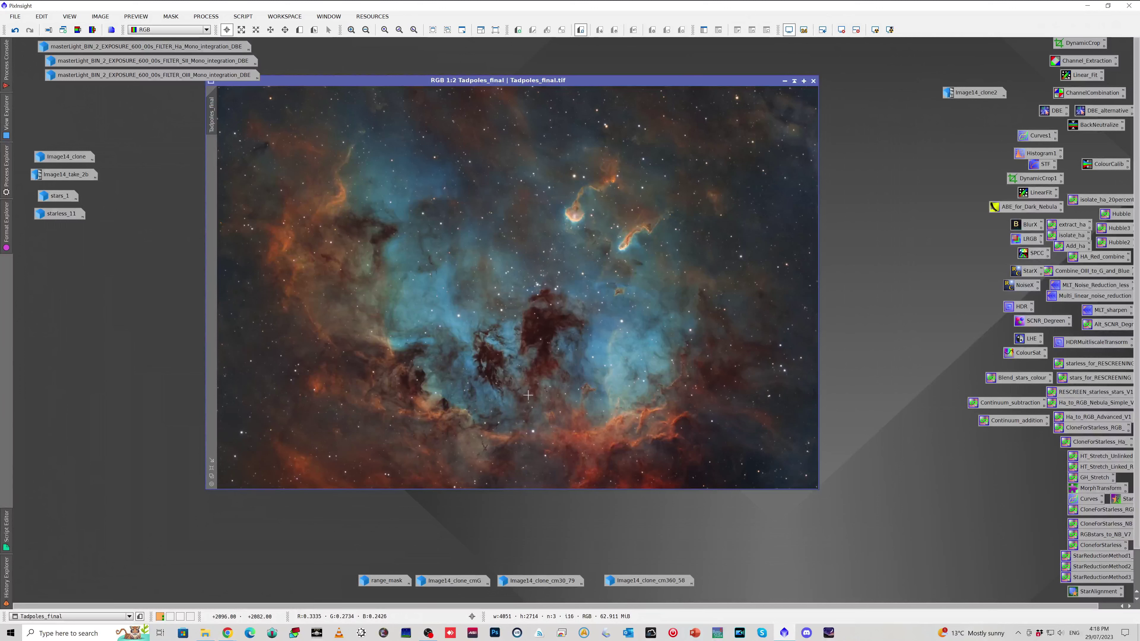